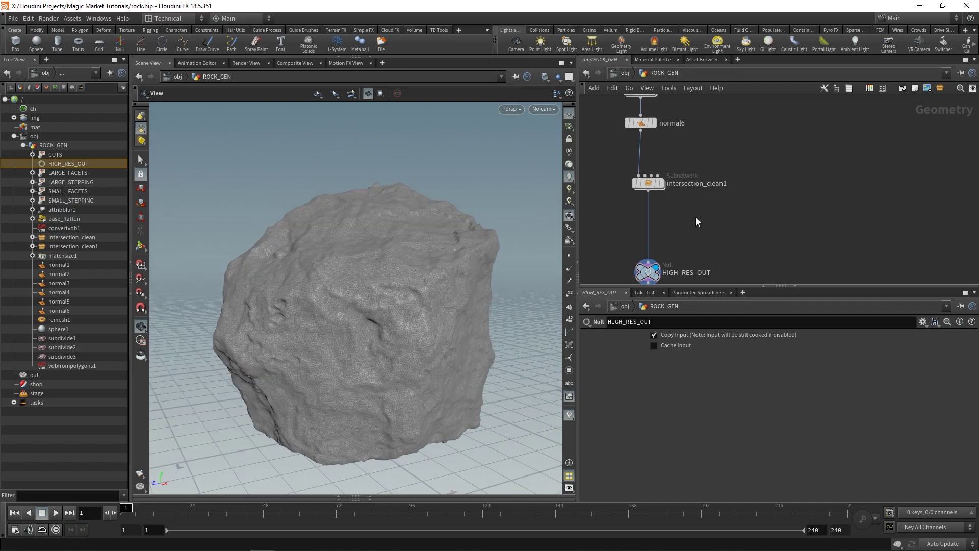
# Display the result of the normal6 node and select it to inspect the rock before intersection cleaning
pyautogui.moveTo(345, 307); pyautogui.dragTo(302, 318)
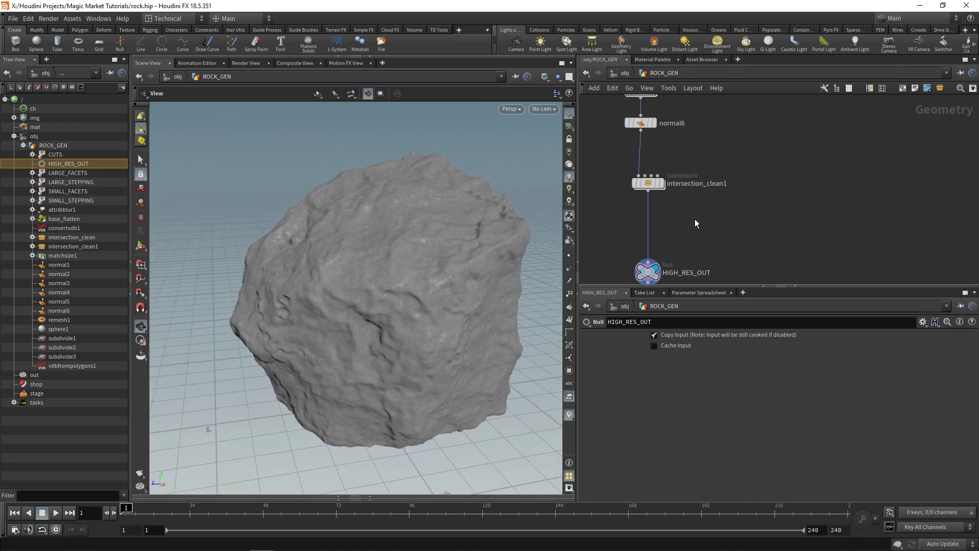
pyautogui.moveTo(690, 137); pyautogui.dragTo(695, 155, button='middle')
pyautogui.scroll(1, 678, 145)
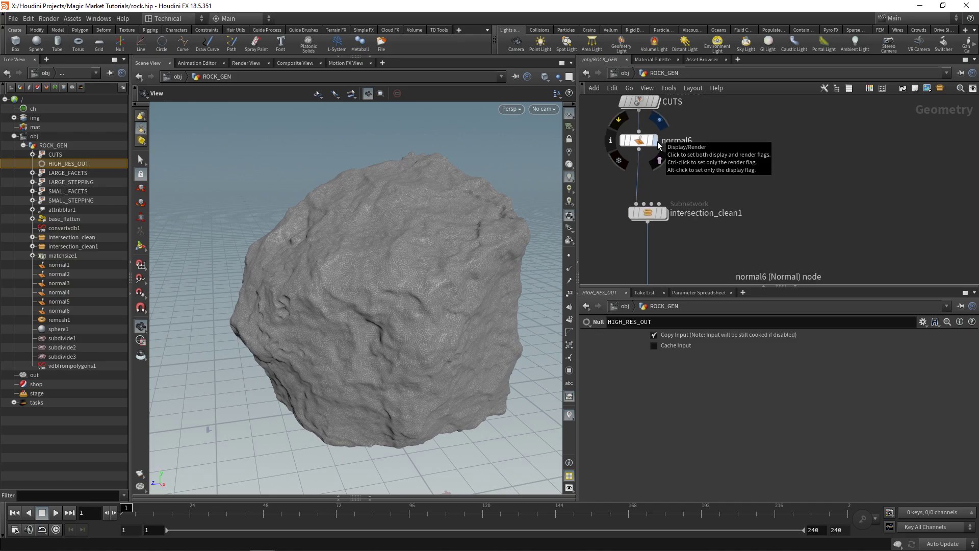
pyautogui.click(656, 141)
pyautogui.click(638, 141)
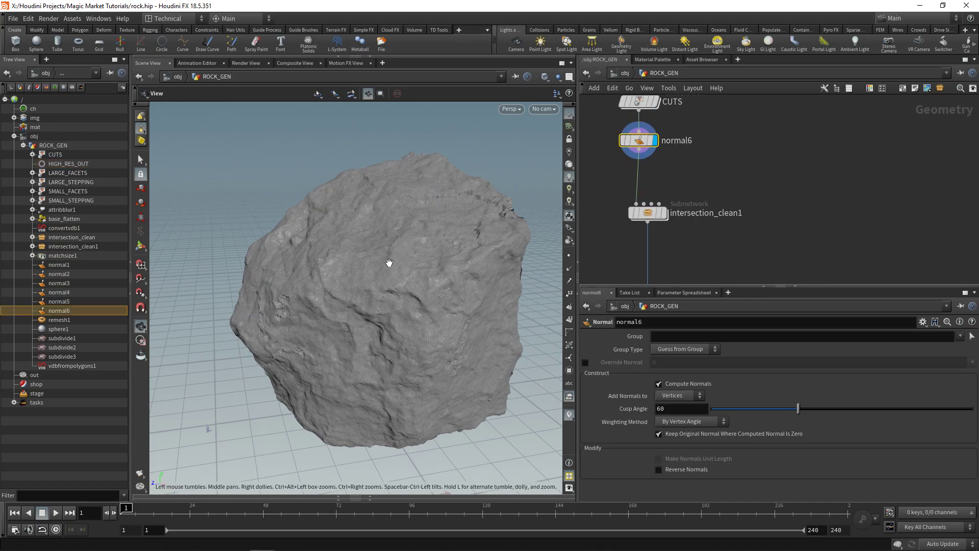
# Insert a Subdivide node with depth 2 between intersection_clean1 and HIGH_RES_OUT
pyautogui.press('Tab')
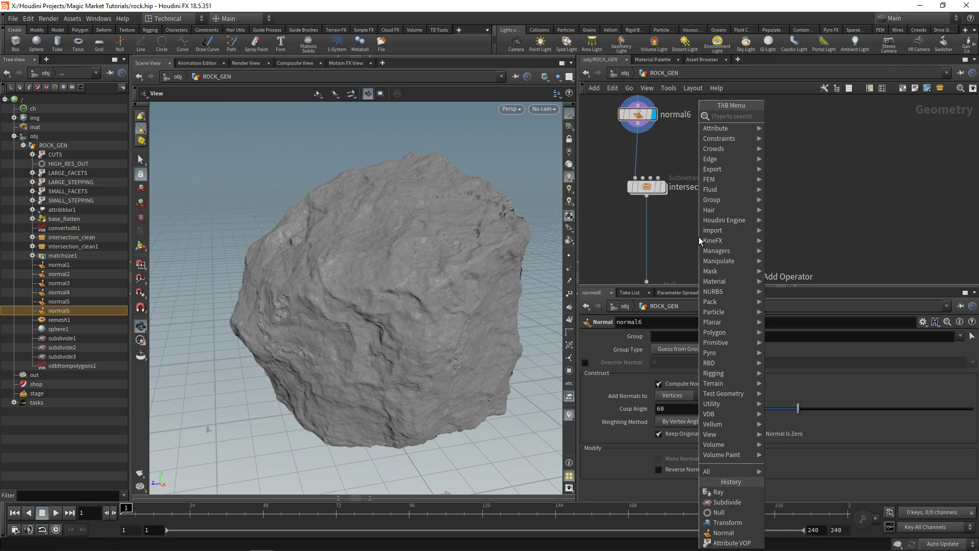
pyautogui.write('subd')
pyautogui.press('Return')
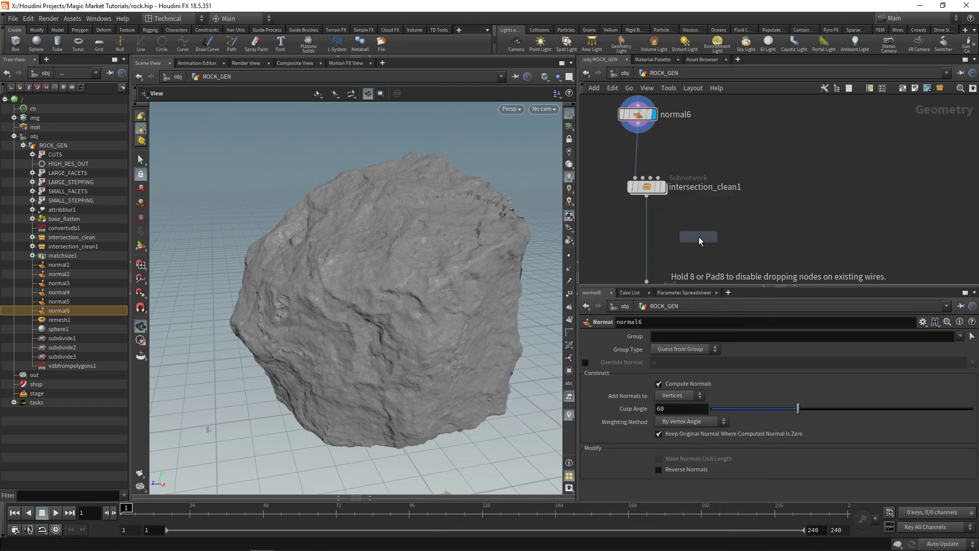
pyautogui.click(647, 234)
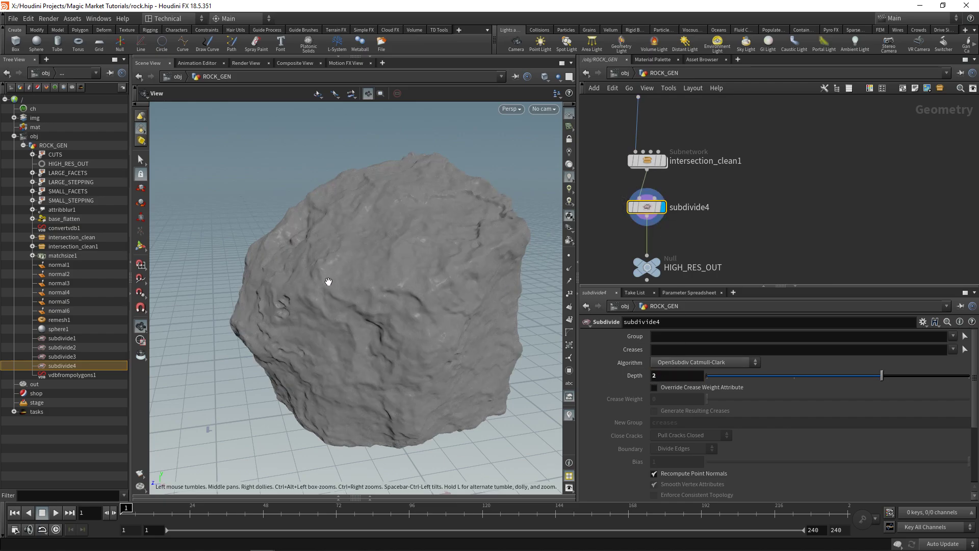
pyautogui.middleClick(653, 208)
pyautogui.scroll(3, 683, 173)
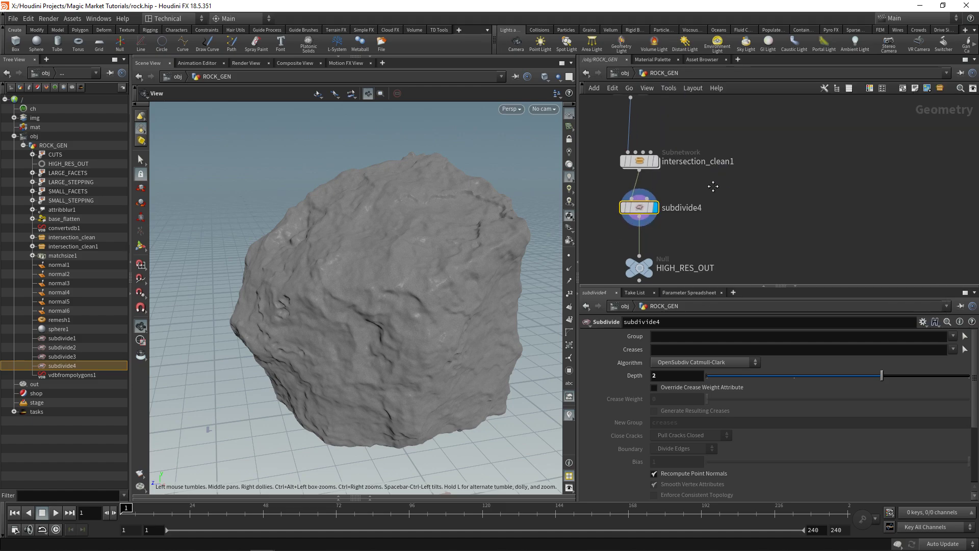
# Add a Ray node beside subdivide4 and wire subdivide4's output into its first input
pyautogui.press('Tab')
pyautogui.write('ray')
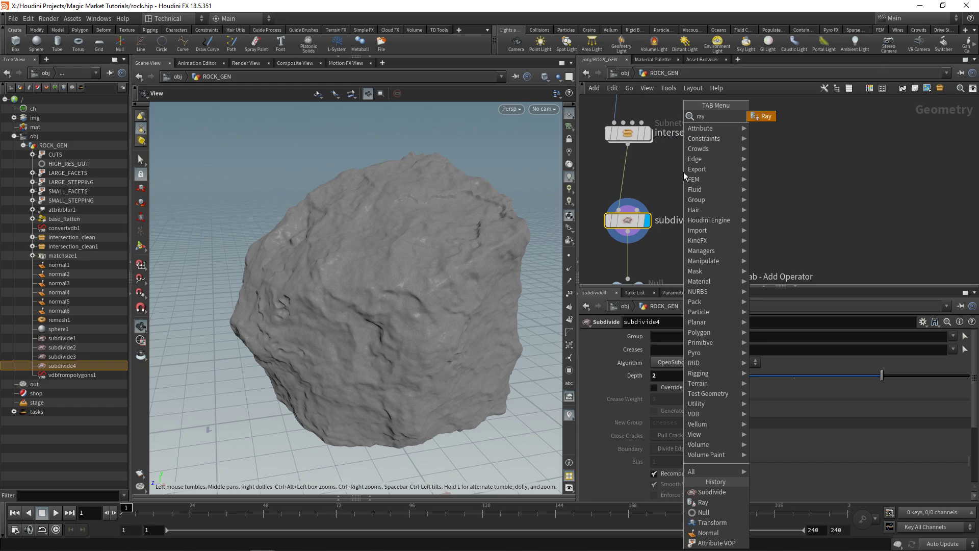
pyautogui.press('Return')
pyautogui.click(713, 247)
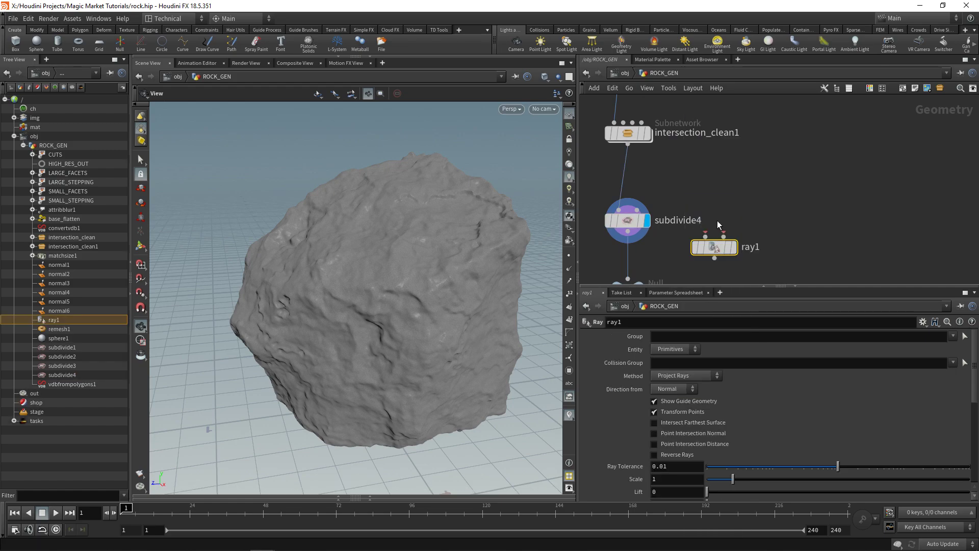
pyautogui.moveTo(717, 220); pyautogui.dragTo(720, 194, button='middle')
pyautogui.scroll(1, 706, 207)
pyautogui.click(616, 206)
pyautogui.click(708, 211)
# Wire the normal6 output into the Ray node's second input and display the Ray result
pyautogui.scroll(-2, 715, 149)
pyautogui.moveTo(719, 147); pyautogui.dragTo(718, 237, button='middle')
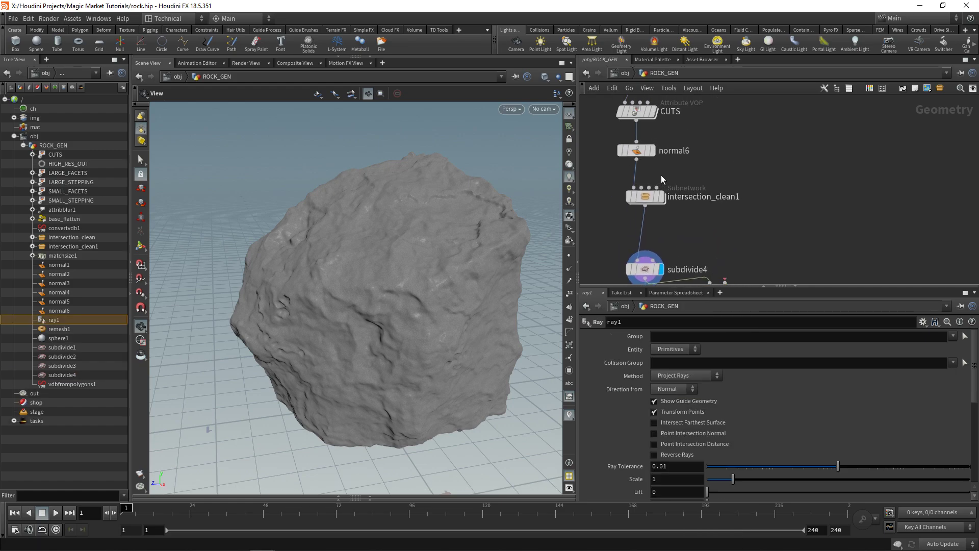
pyautogui.moveTo(636, 163)
pyautogui.moveTo(636, 163); pyautogui.dragTo(705, 236)
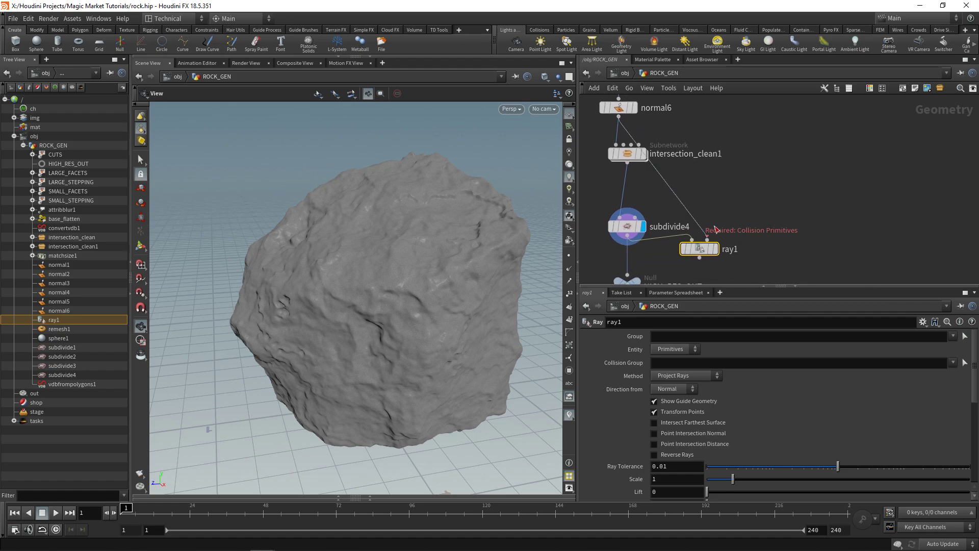
pyautogui.click(714, 249)
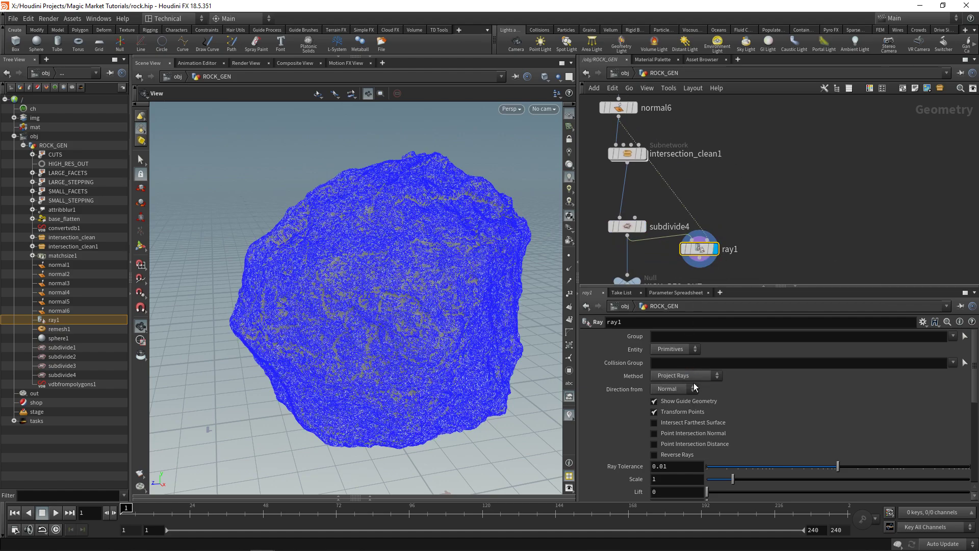
# Set the Ray method to Minimum Distance with guide geometry hidden, and feed its output into HIGH_RES_OUT
pyautogui.click(683, 376)
pyautogui.click(683, 390)
pyautogui.click(654, 400)
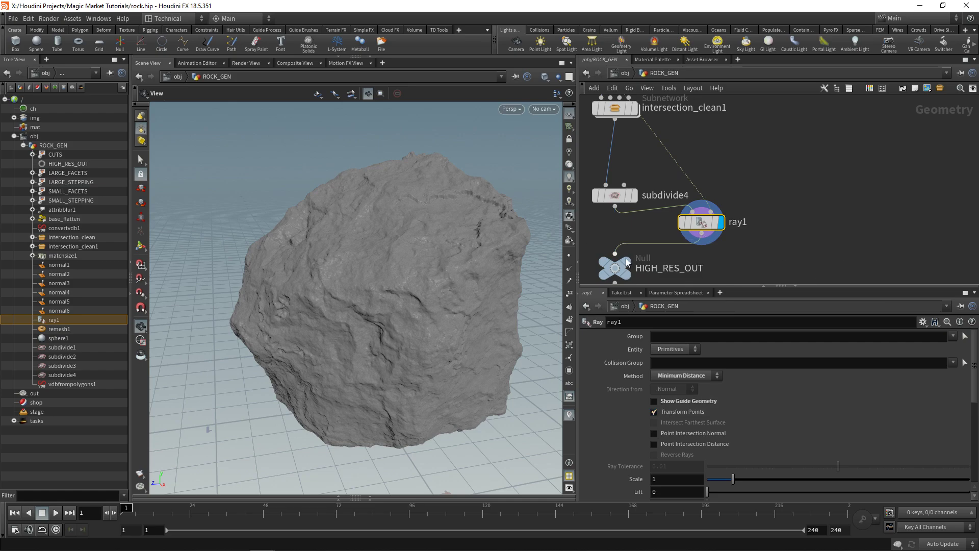
# Display HIGH_RES_OUT and arrange the ray1, subdivide4 and intersection_clean1 nodes neatly between normal6 and the output
pyautogui.moveTo(626, 262); pyautogui.dragTo(628, 230, button='middle')
pyautogui.click(627, 230)
pyautogui.scroll(-2, 671, 242)
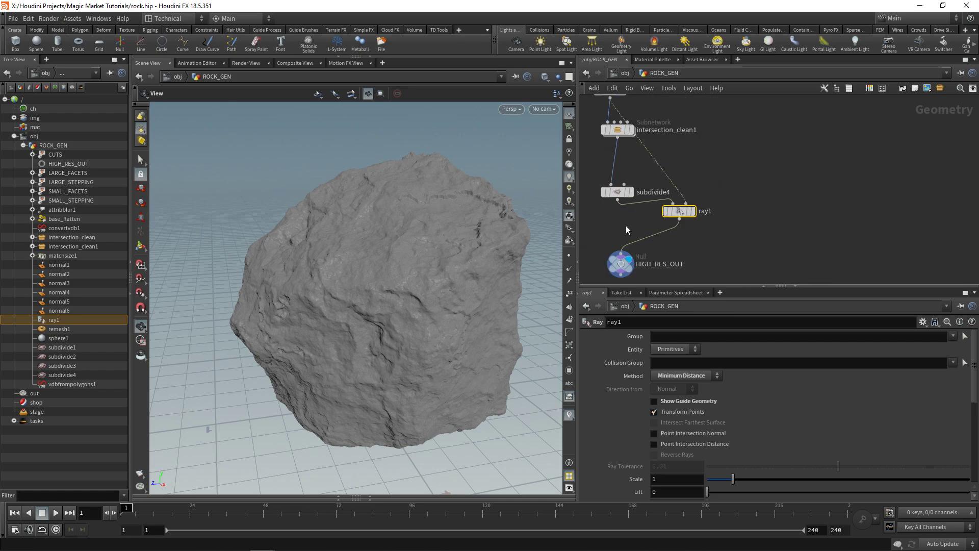
pyautogui.moveTo(694, 184); pyautogui.dragTo(646, 189)
pyautogui.moveTo(681, 151); pyautogui.dragTo(682, 199, button='middle')
pyautogui.moveTo(643, 195); pyautogui.dragTo(602, 201)
pyautogui.moveTo(643, 164); pyautogui.dragTo(610, 167)
pyautogui.moveTo(653, 189); pyautogui.dragTo(662, 199, button='middle')
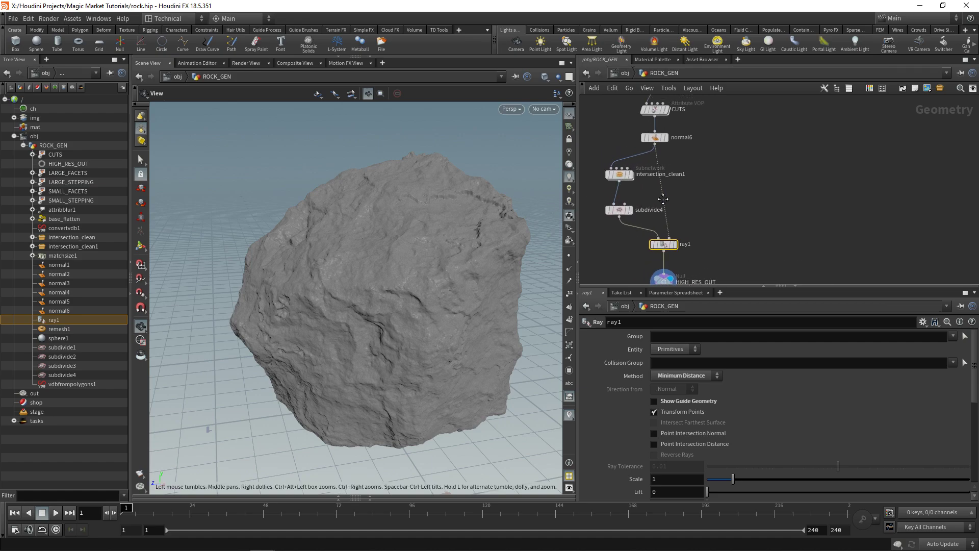
# Compare the rock's surface detail up close before and after the Ray projection
pyautogui.scroll(2, 619, 160)
pyautogui.click(632, 177)
pyautogui.scroll(3, 403, 283)
pyautogui.moveTo(402, 284); pyautogui.dragTo(341, 259, button='right')
pyautogui.scroll(1, 690, 256)
pyautogui.click(684, 262)
pyautogui.moveTo(375, 287); pyautogui.dragTo(357, 229)
pyautogui.moveTo(749, 255); pyautogui.dragTo(733, 212, button='middle')
pyautogui.scroll(-3, 726, 232)
pyautogui.moveTo(444, 270); pyautogui.dragTo(365, 297)
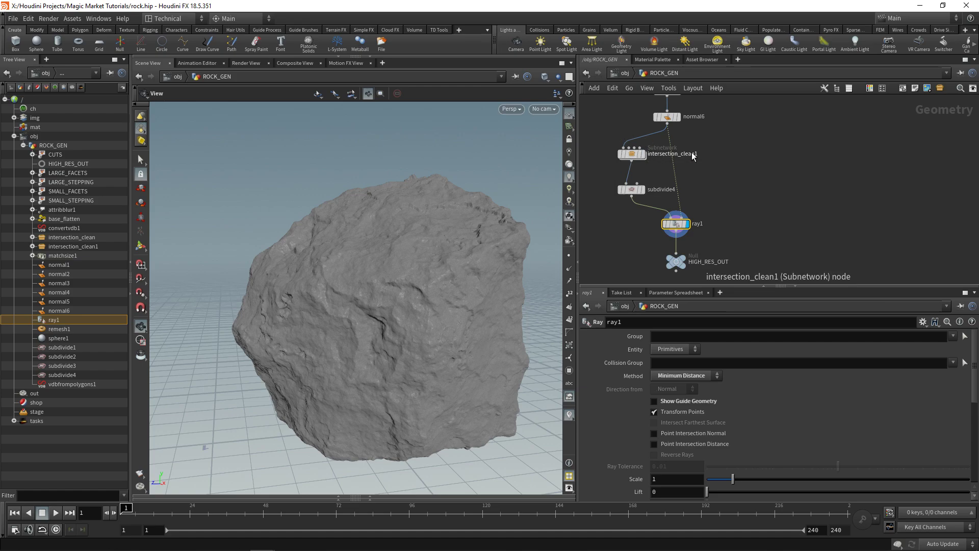
pyautogui.scroll(-2, 730, 165)
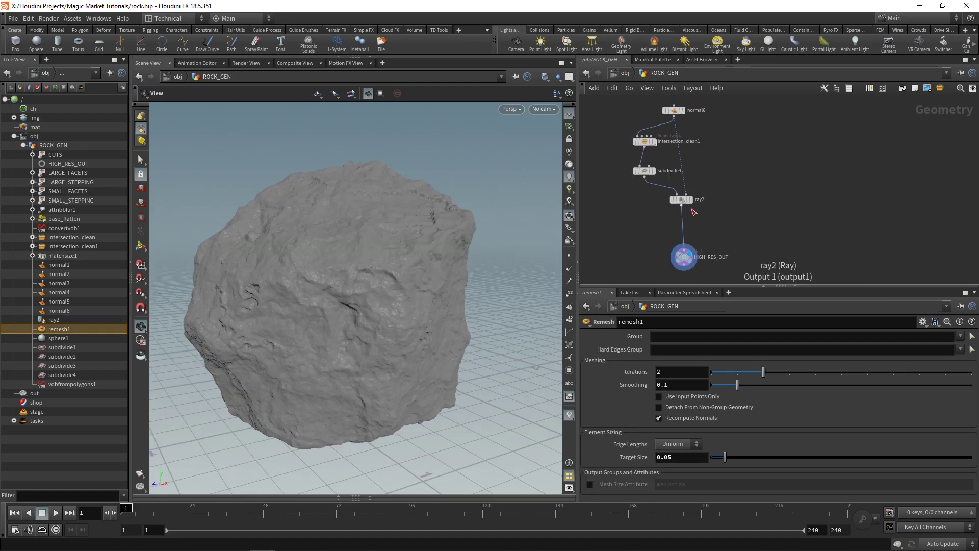
# Select the node chain from subdivide2 down to ray2 and enclose it in a network box
pyautogui.click(682, 199)
pyautogui.scroll(-2, 769, 200)
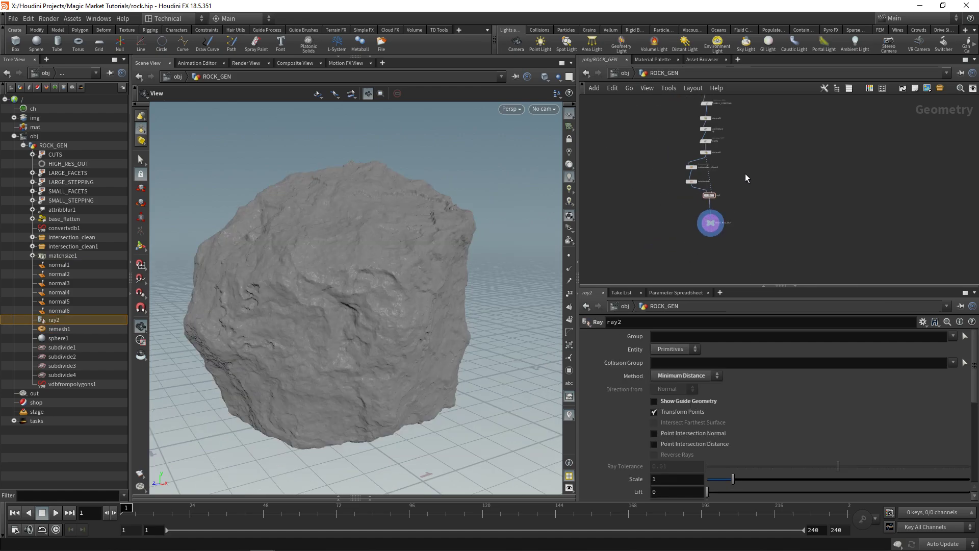
pyautogui.press('l')
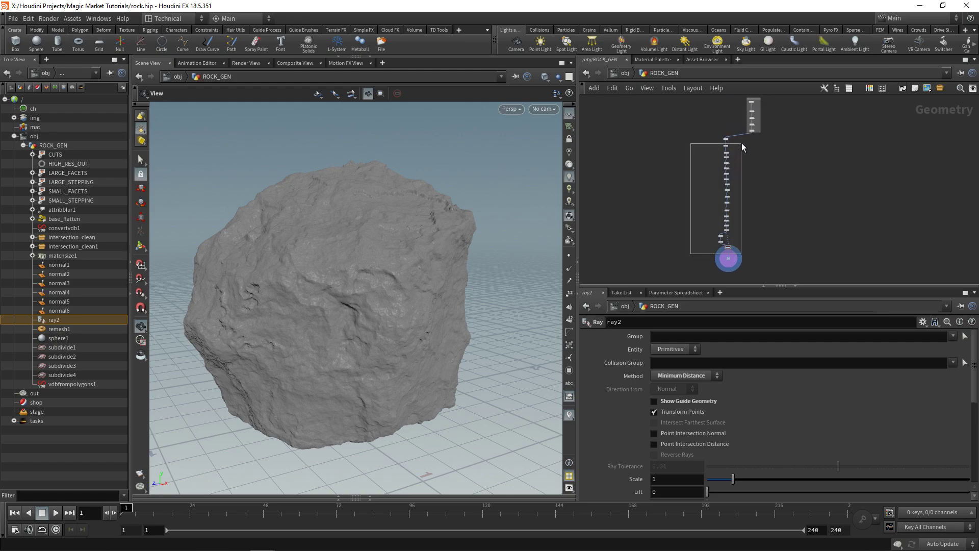
pyautogui.moveTo(742, 142); pyautogui.dragTo(742, 139)
pyautogui.scroll(3, 708, 206)
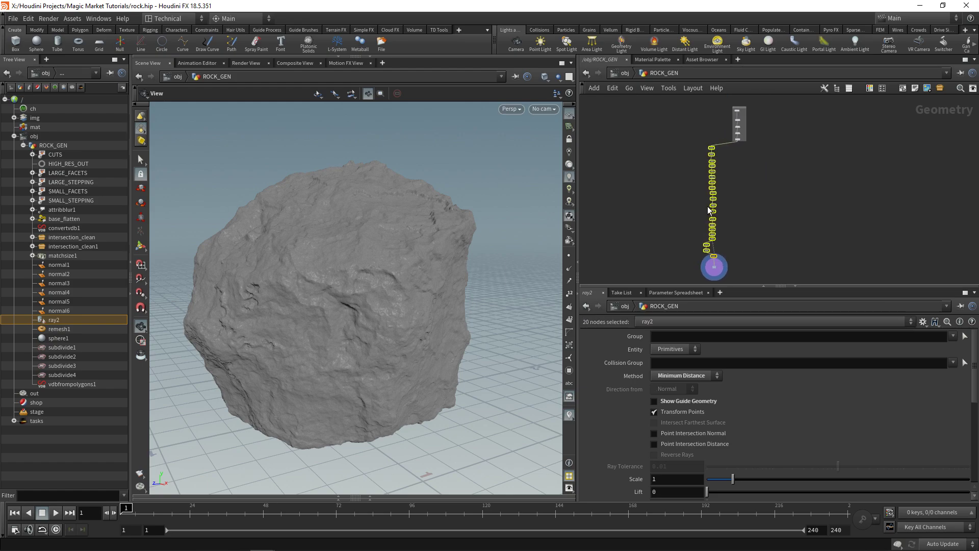
pyautogui.click(904, 88)
pyautogui.scroll(3, 698, 160)
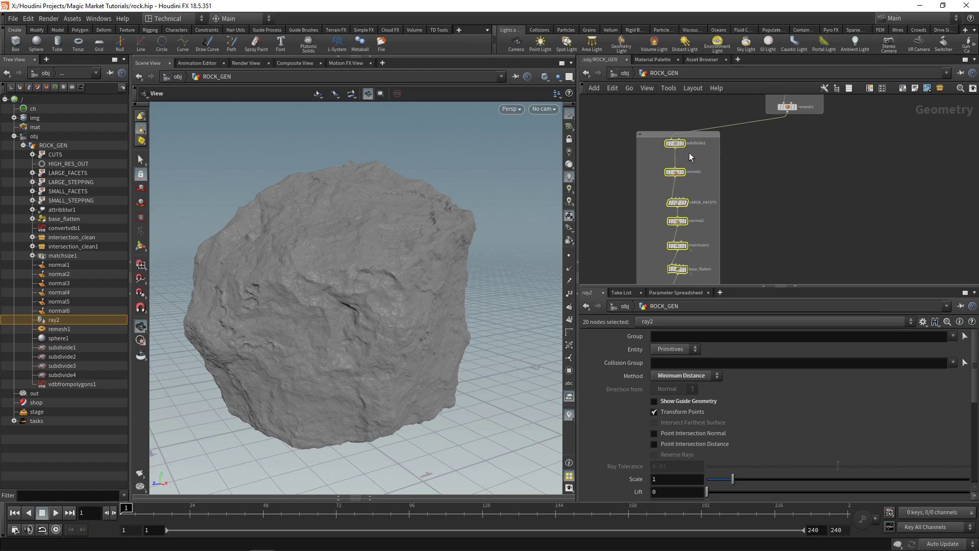
pyautogui.scroll(2, 693, 181)
pyautogui.click(778, 213)
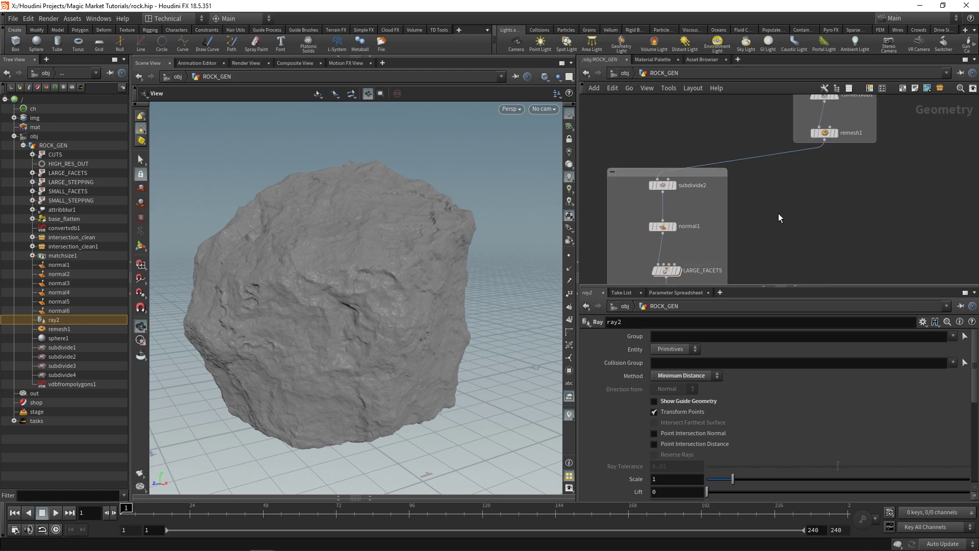
# Display subdivide2's result and create a reference copy of the whole boxed node chain down to ray2
pyautogui.click(674, 186)
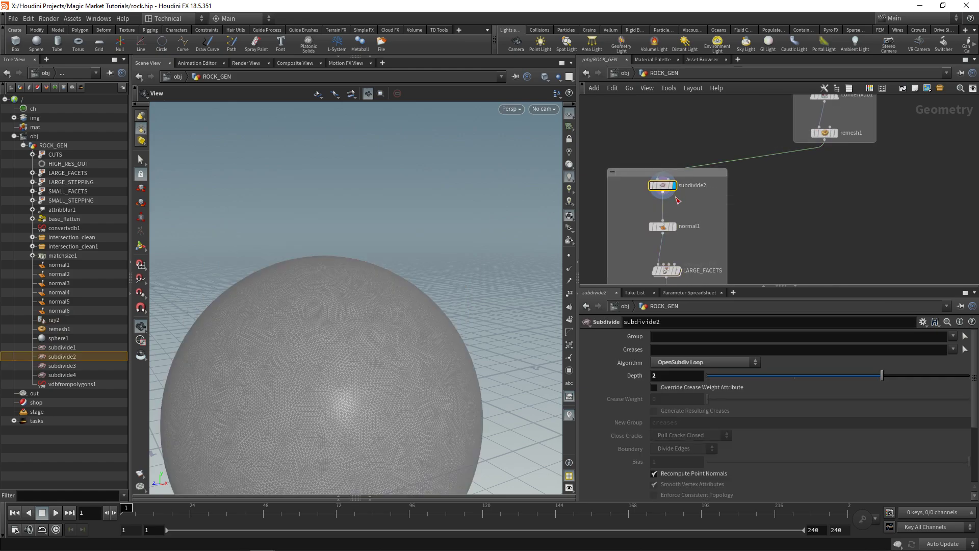
pyautogui.scroll(-8, 669, 194)
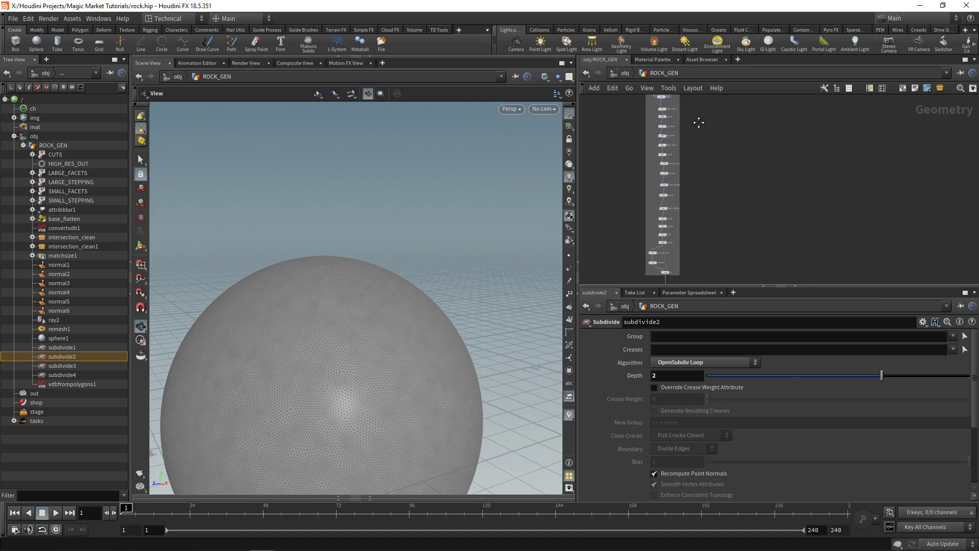
pyautogui.moveTo(689, 184); pyautogui.dragTo(687, 216, button='middle')
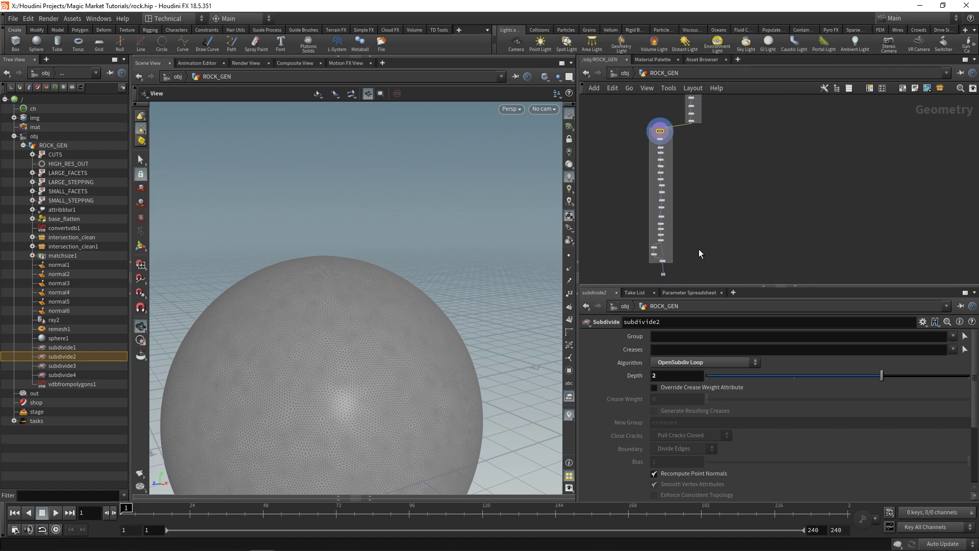
pyautogui.click(642, 135)
pyautogui.scroll(6, 674, 188)
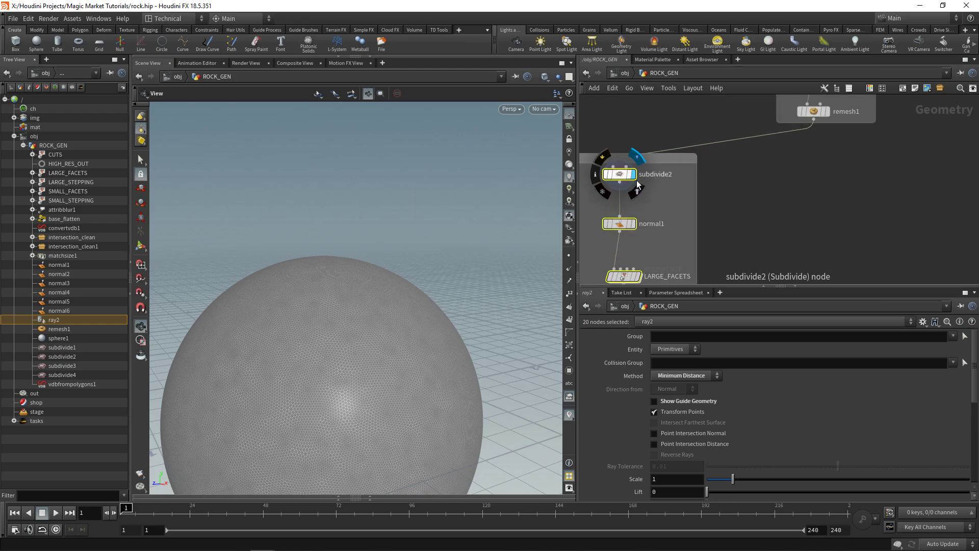
pyautogui.scroll(-3, 798, 197)
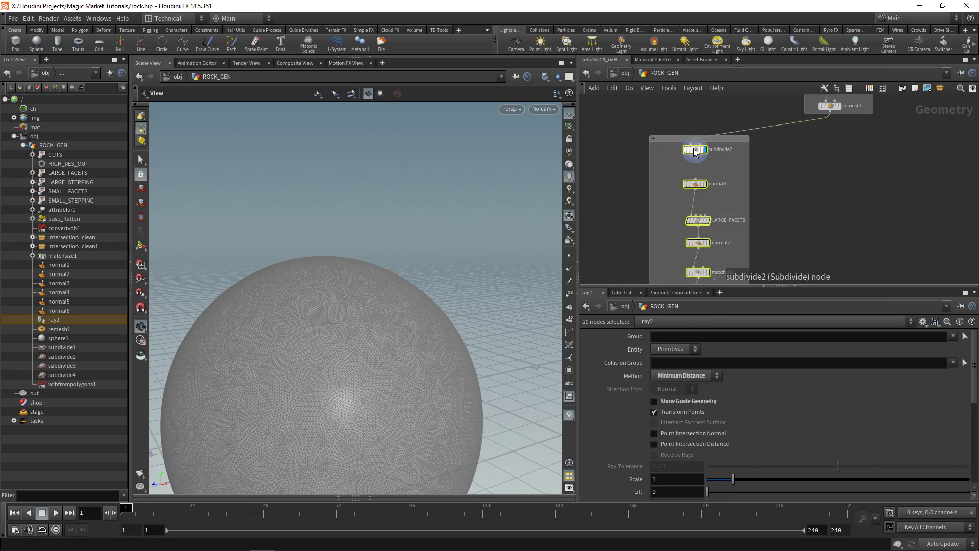
pyautogui.rightClick(694, 149)
pyautogui.moveTo(708, 158)
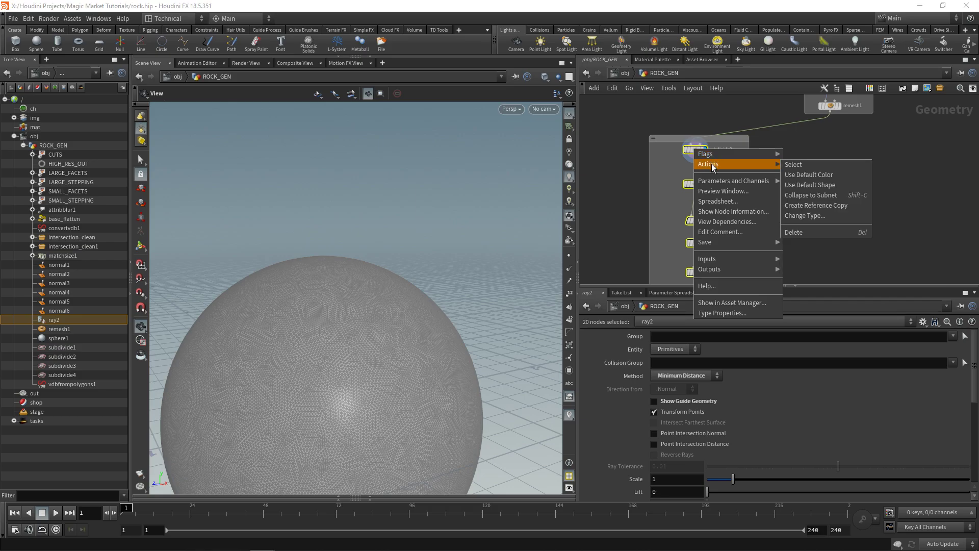
pyautogui.click(815, 205)
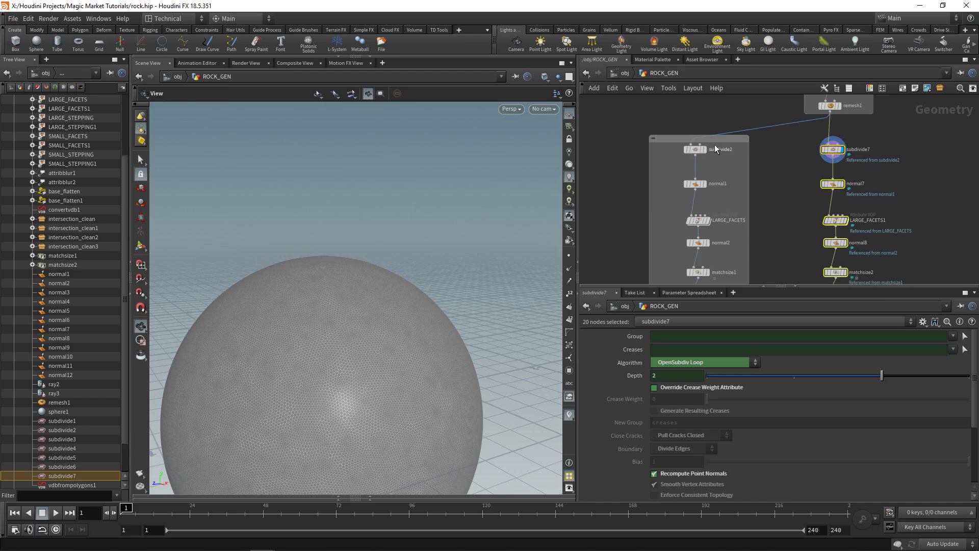
# Examine the reference-copied nodes beside the original chain and the source node each one refers to
pyautogui.moveTo(938, 198); pyautogui.dragTo(880, 180, button='middle')
pyautogui.click(879, 180)
pyautogui.moveTo(819, 166); pyautogui.dragTo(806, 170, button='middle')
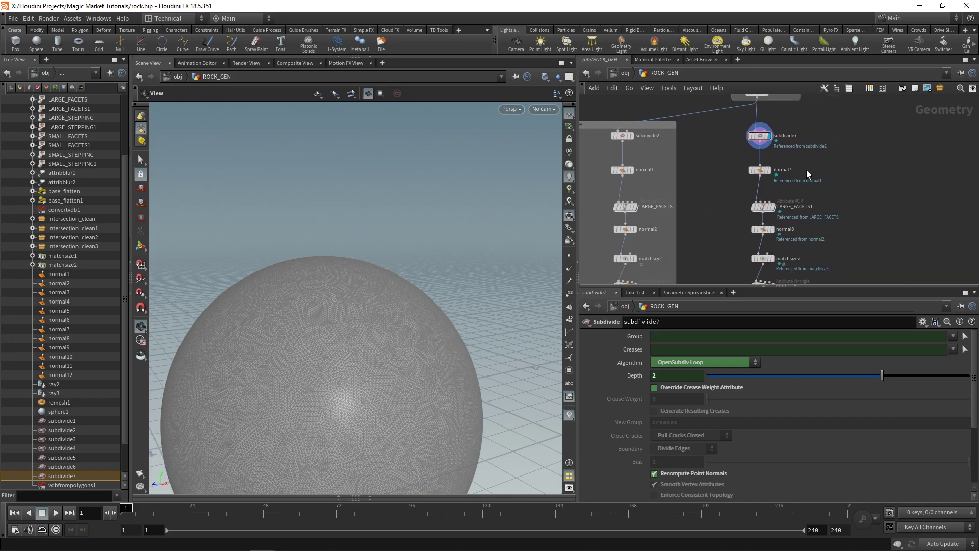
pyautogui.scroll(3, 800, 156)
pyautogui.moveTo(670, 146); pyautogui.dragTo(785, 154, button='middle')
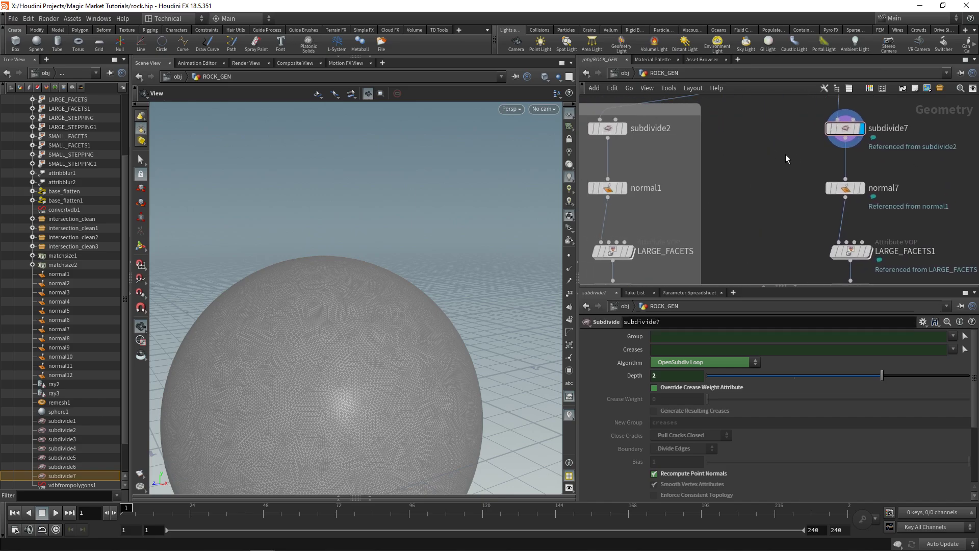
pyautogui.scroll(-1, 823, 176)
pyautogui.moveTo(874, 198); pyautogui.dragTo(789, 164, button='middle')
pyautogui.scroll(1, 826, 172)
pyautogui.scroll(-1, 791, 166)
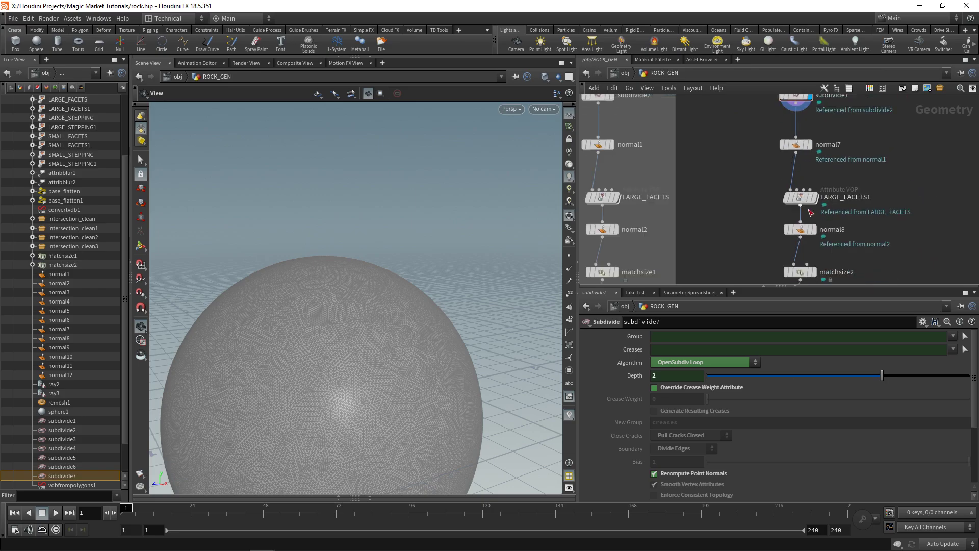
pyautogui.scroll(-1, 705, 181)
pyautogui.scroll(1, 622, 148)
# Display the original LARGE_FACETS node's result and bring up its parameters
pyautogui.moveTo(621, 208); pyautogui.dragTo(621, 202)
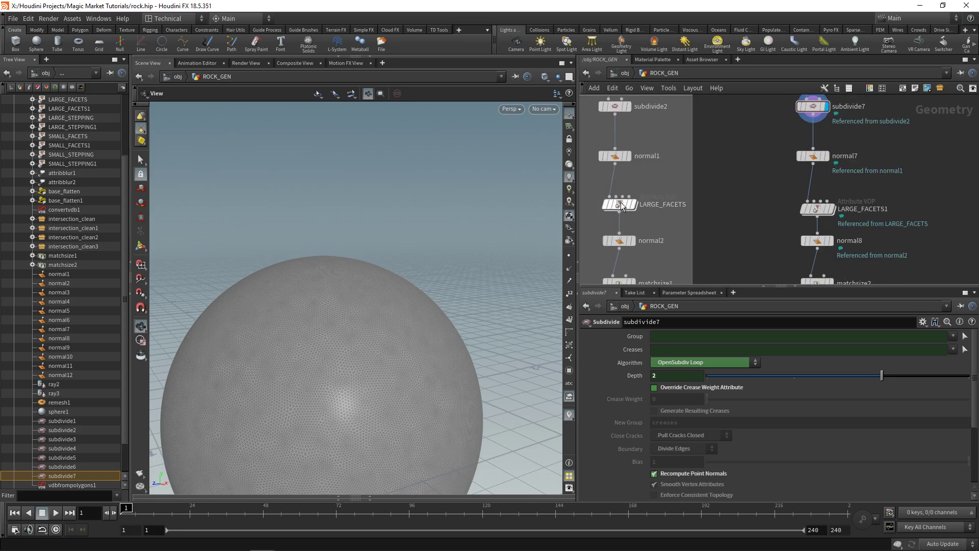
pyautogui.moveTo(702, 177); pyautogui.dragTo(692, 164, button='middle')
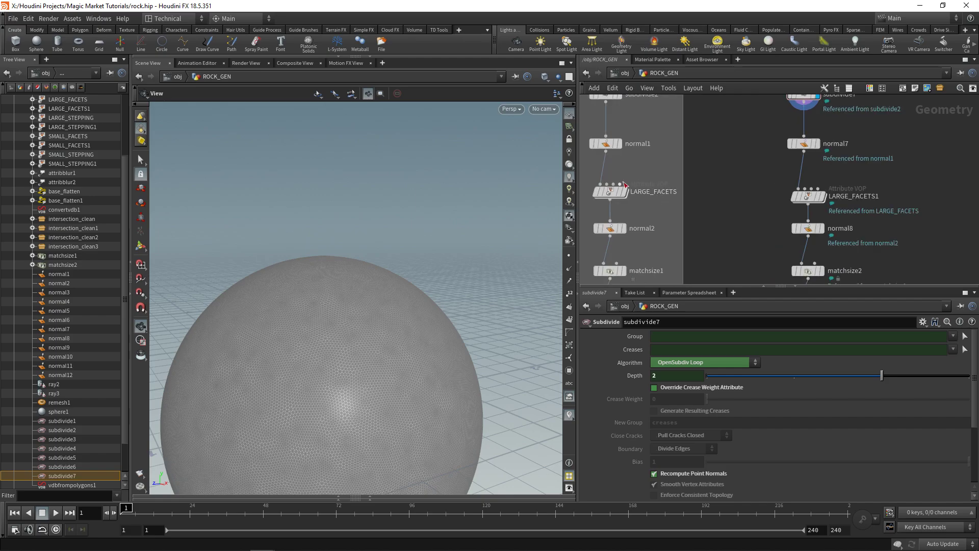
pyautogui.click(625, 194)
pyautogui.click(614, 194)
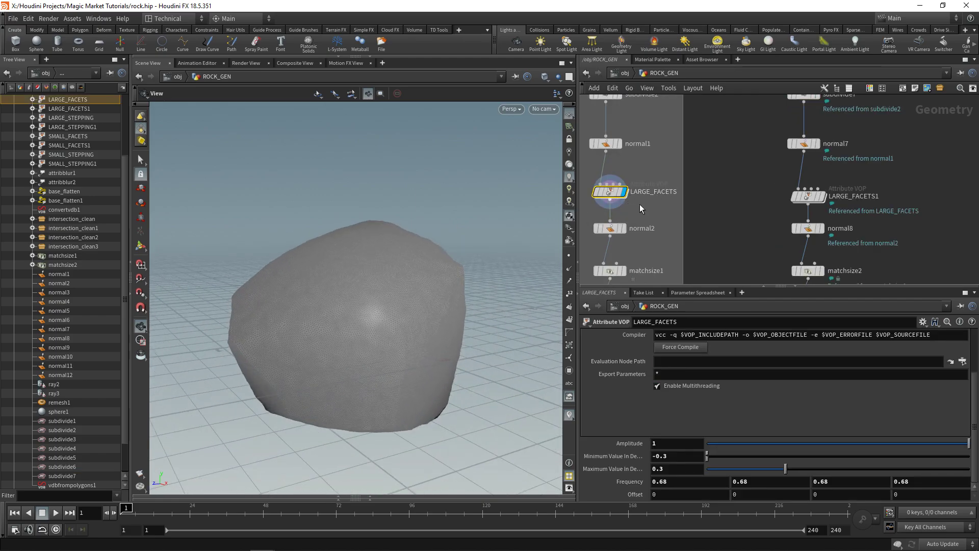
# Display normal2's result and set the original LARGE_FACETS noise offset to 2.6 in all four components
pyautogui.click(627, 229)
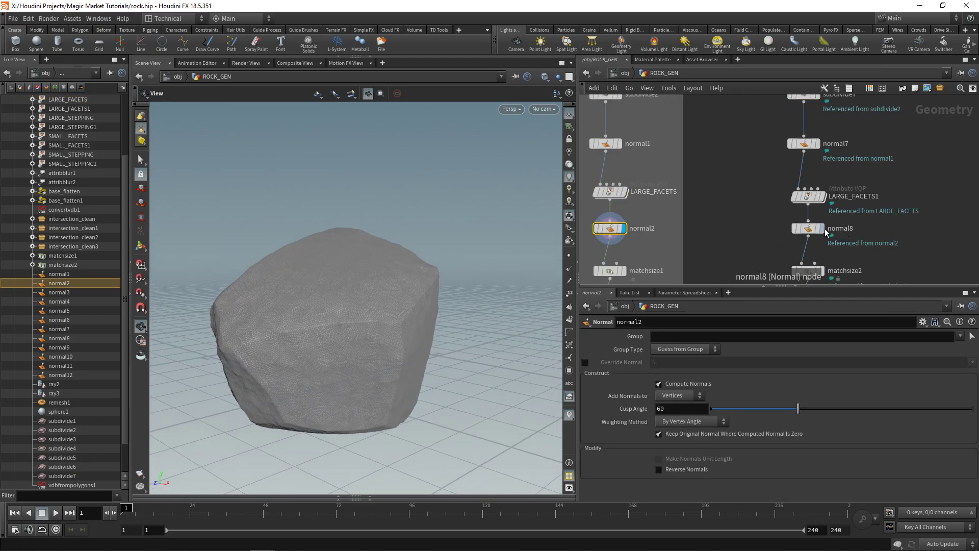
pyautogui.click(811, 231)
pyautogui.click(626, 229)
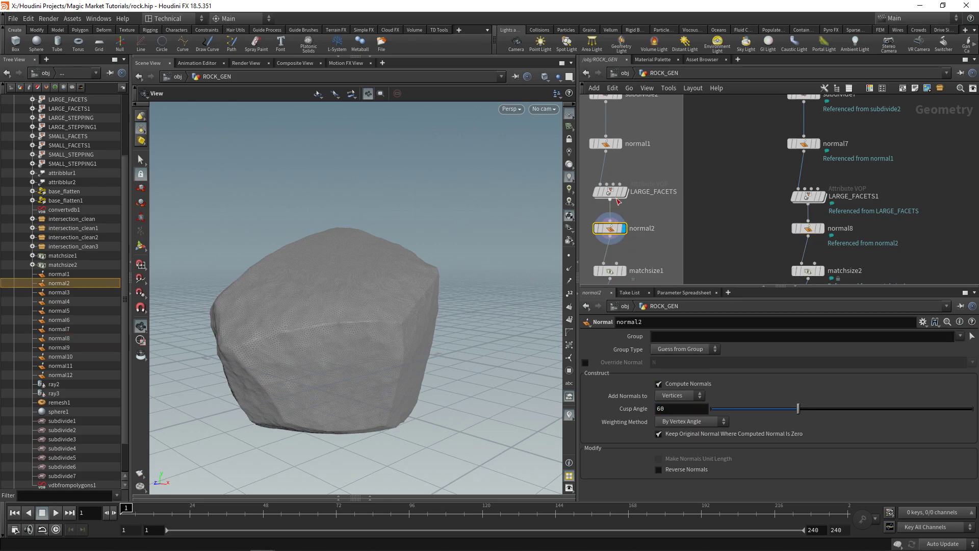
pyautogui.click(609, 191)
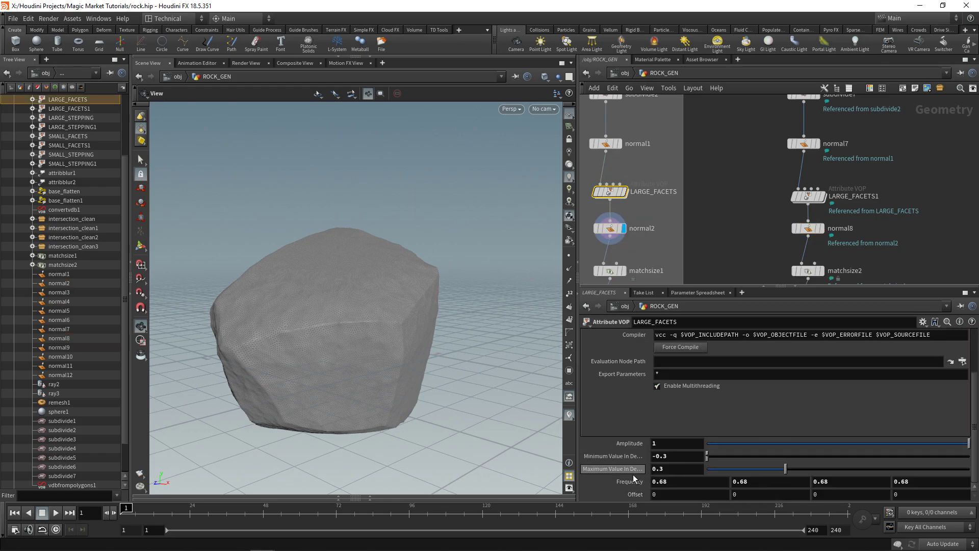
pyautogui.moveTo(626, 494); pyautogui.dragTo(762, 482, button='middle')
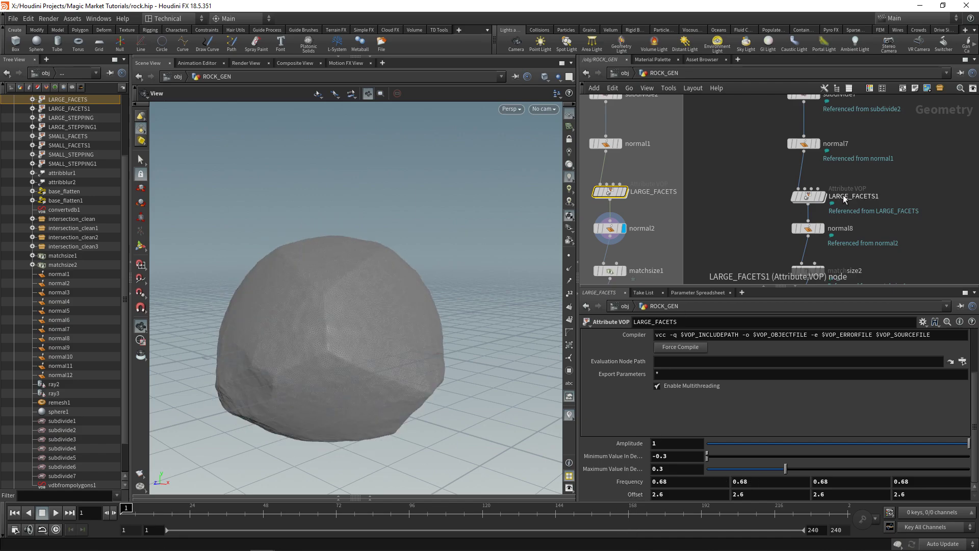
# Display the copied normal8's result and inspect the rock shape the referenced chain produces
pyautogui.click(821, 228)
pyautogui.click(799, 231)
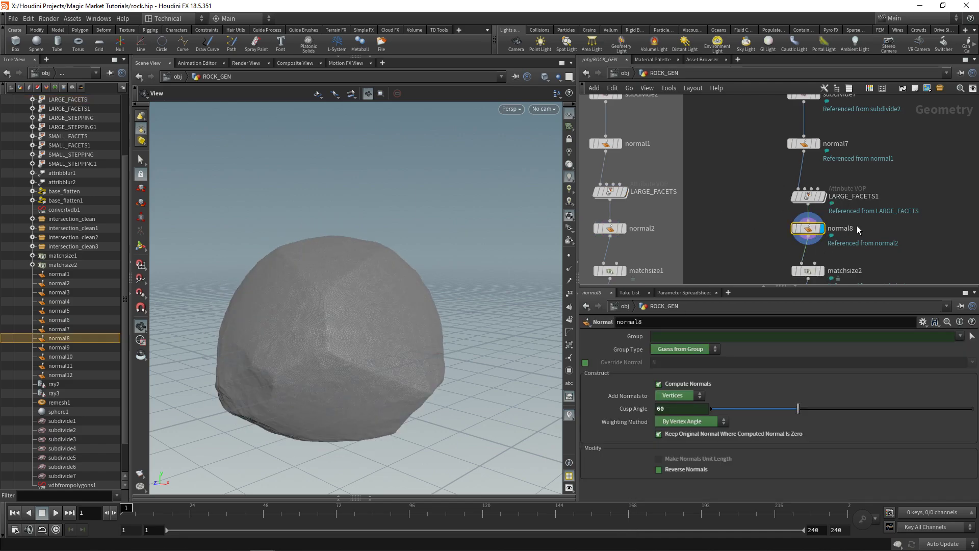
pyautogui.scroll(-4, 714, 214)
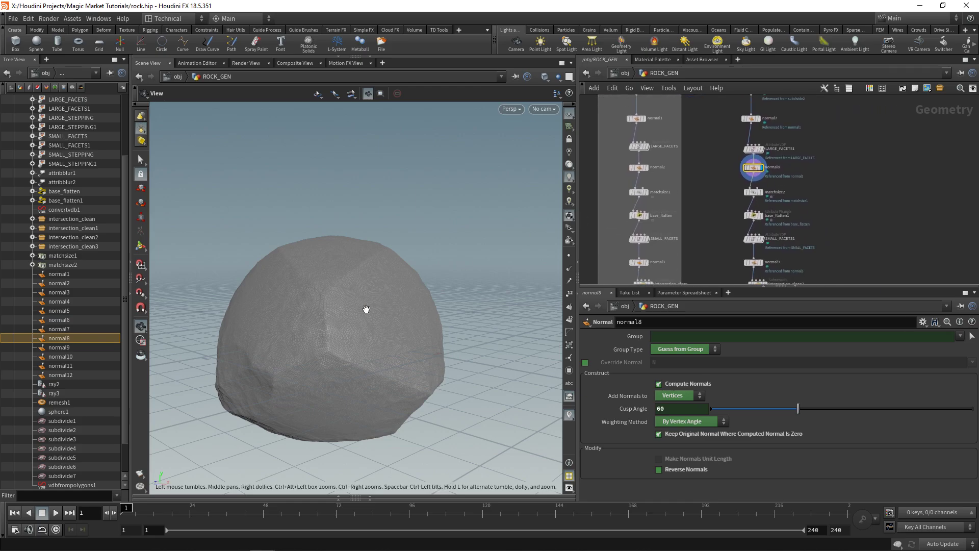
pyautogui.moveTo(367, 308); pyautogui.dragTo(312, 327)
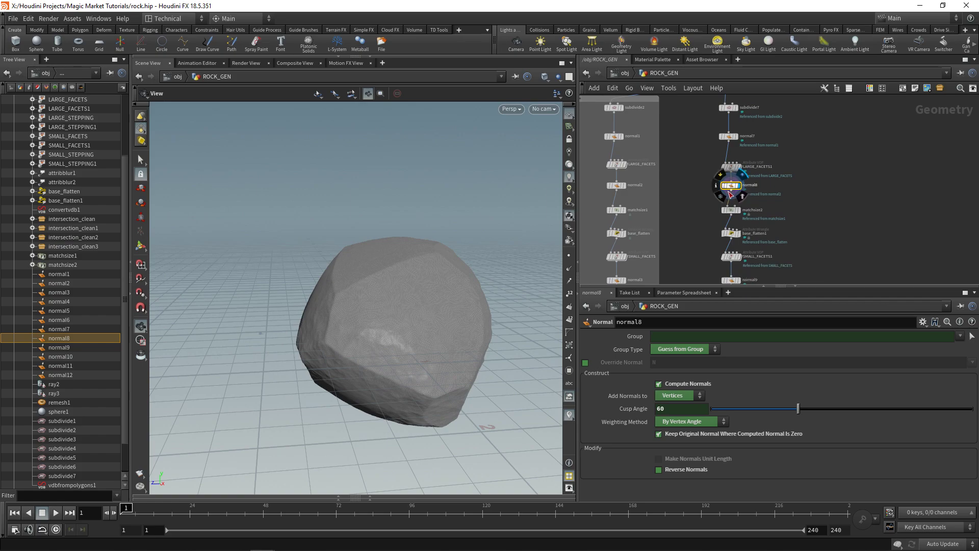
pyautogui.scroll(3, 688, 203)
pyautogui.scroll(-3, 688, 203)
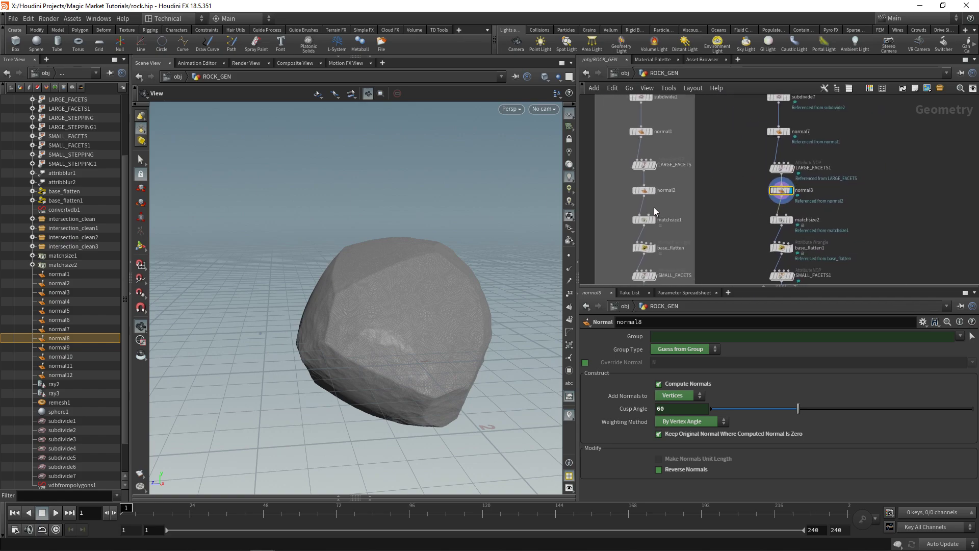
# Delete intersection_clean2 and subdivide5 from the copied chain and move normal10 up closer to LARGE_STEPPING1
pyautogui.moveTo(869, 241); pyautogui.dragTo(848, 172, button='middle')
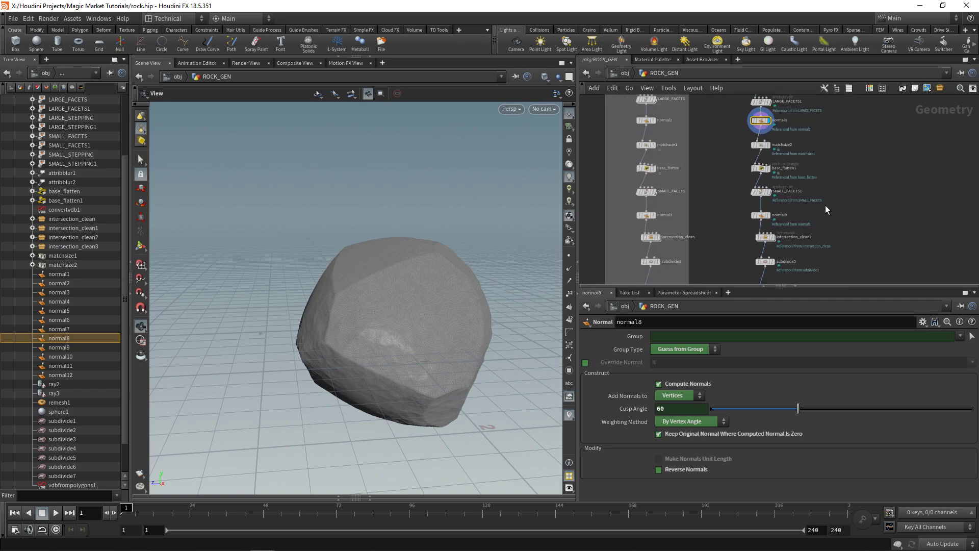
pyautogui.moveTo(827, 206); pyautogui.dragTo(809, 163, button='middle')
pyautogui.moveTo(742, 219)
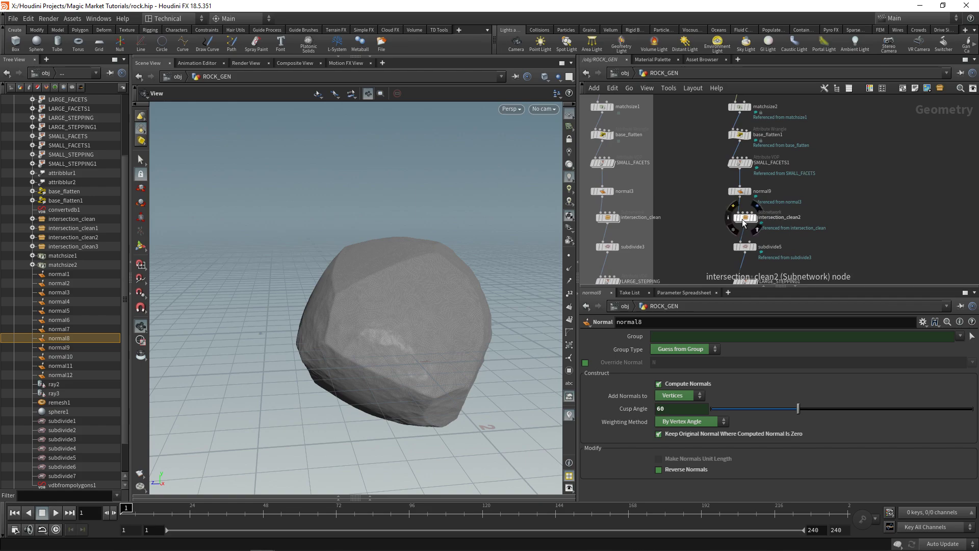
pyautogui.click(741, 219)
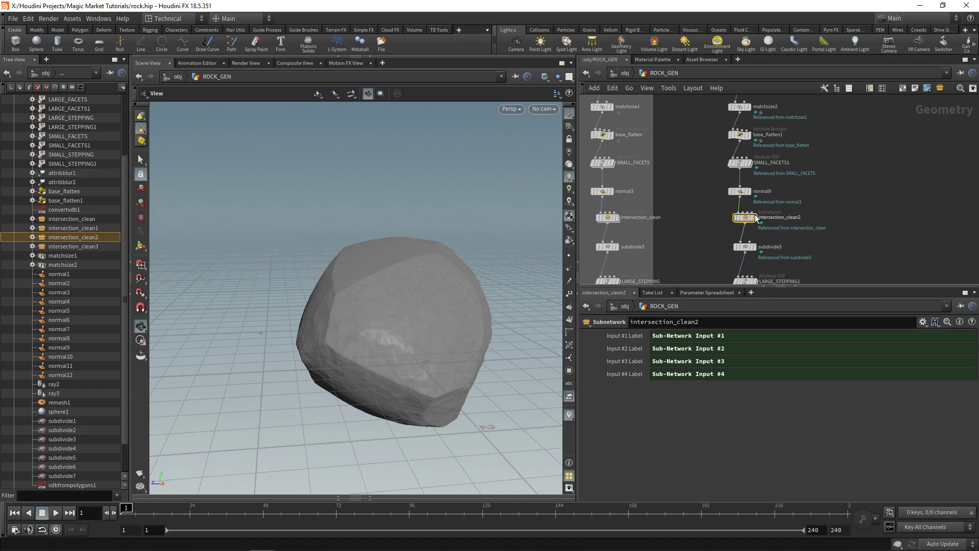
pyautogui.press('Delete')
pyautogui.moveTo(739, 249); pyautogui.dragTo(742, 230)
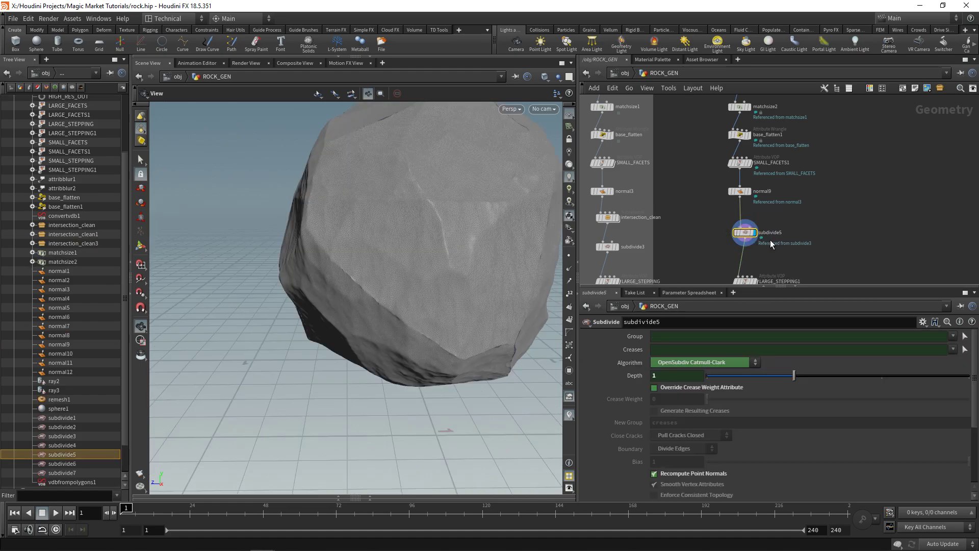
pyautogui.press('Delete')
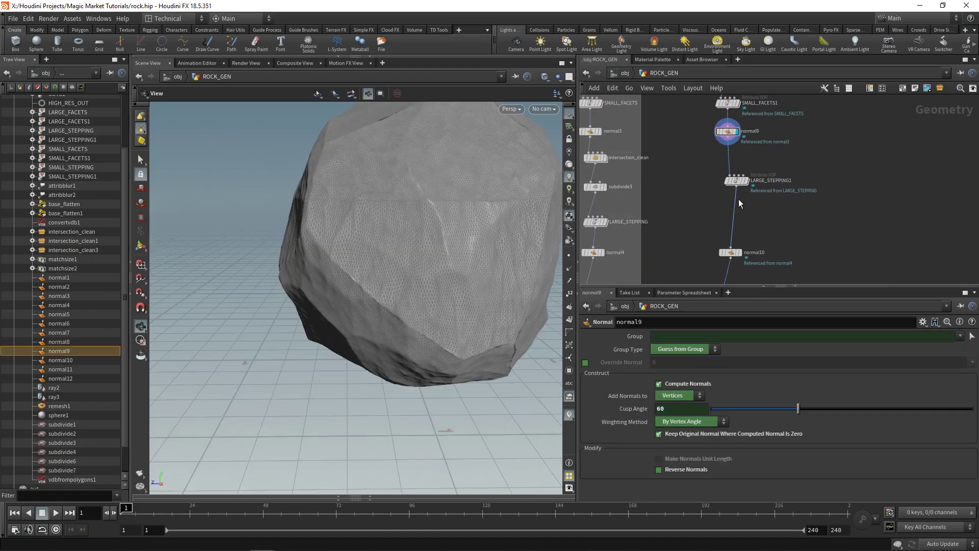
pyautogui.moveTo(731, 253); pyautogui.dragTo(739, 223)
# Delete intersection_clean3, subdivide6 and ray3 from the end of the copied chain
pyautogui.moveTo(773, 253); pyautogui.dragTo(763, 183, button='middle')
pyautogui.scroll(-1, 763, 183)
pyautogui.moveTo(761, 276); pyautogui.dragTo(741, 127, button='middle')
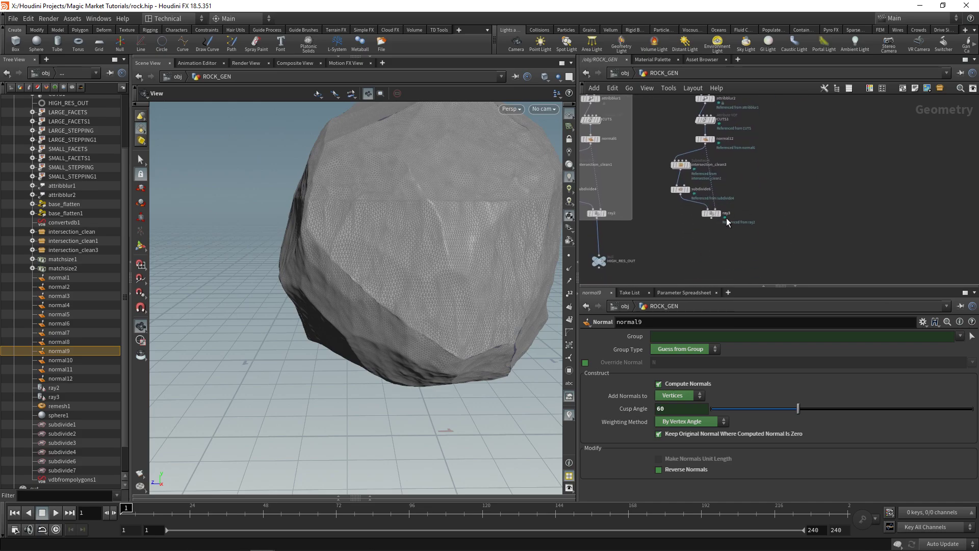
pyautogui.scroll(6, 726, 221)
pyautogui.click(672, 195)
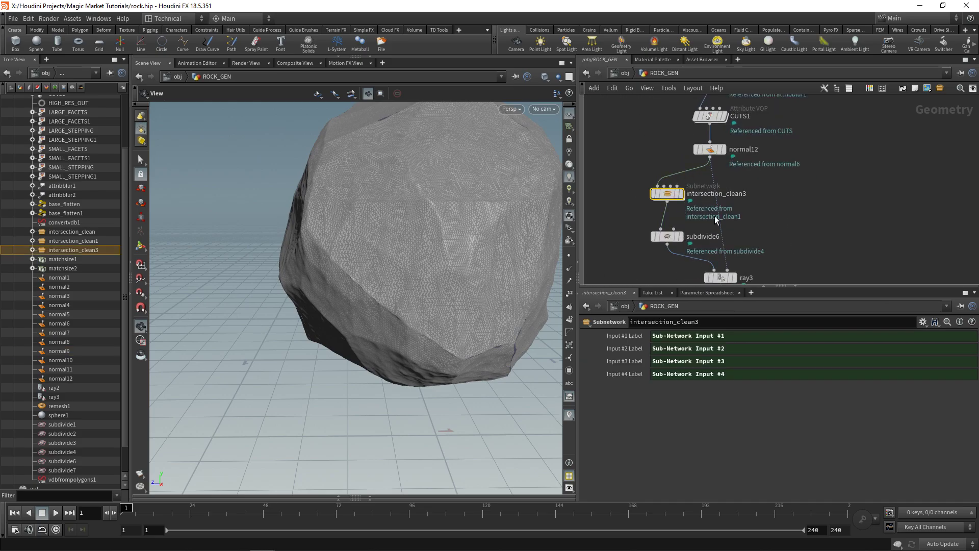
pyautogui.scroll(-2, 724, 227)
pyautogui.click(684, 231)
pyautogui.moveTo(741, 194); pyautogui.dragTo(741, 195)
pyautogui.press('Delete')
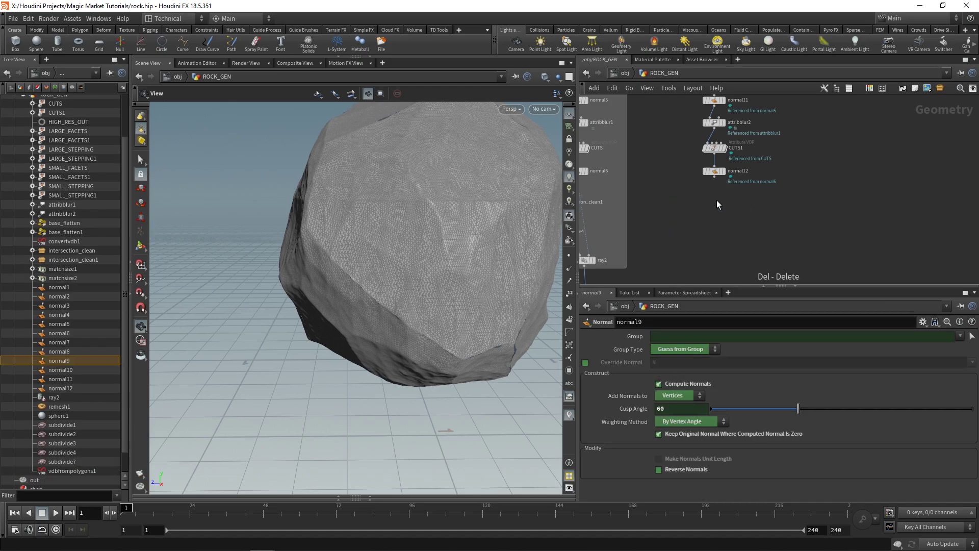
# Display normal12's result and inspect the mesh, then trace back up the copied chain to normal9
pyautogui.scroll(2, 729, 177)
pyautogui.click(715, 174)
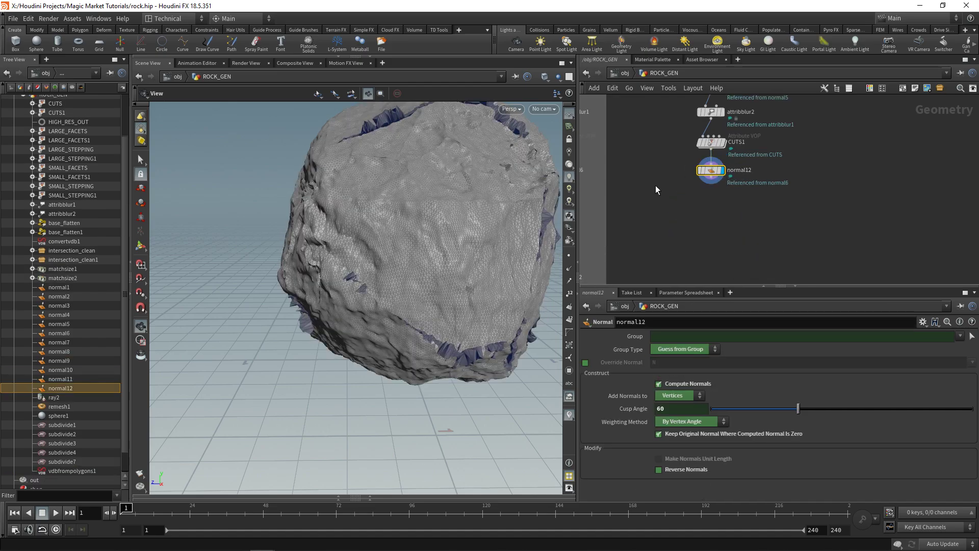
pyautogui.moveTo(397, 204)
pyautogui.mouseDown()
pyautogui.moveTo(455, 203)
pyautogui.moveTo(489, 219)
pyautogui.moveTo(403, 221)
pyautogui.moveTo(408, 214)
pyautogui.mouseUp()
pyautogui.moveTo(794, 137); pyautogui.dragTo(800, 236, button='middle')
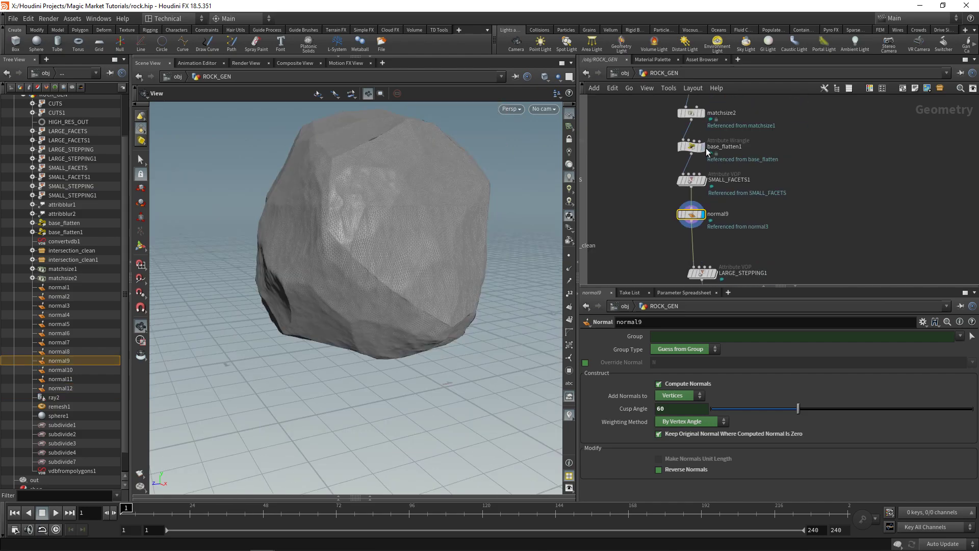
# Display base_flatten1's result and examine its mesh density up close
pyautogui.click(702, 147)
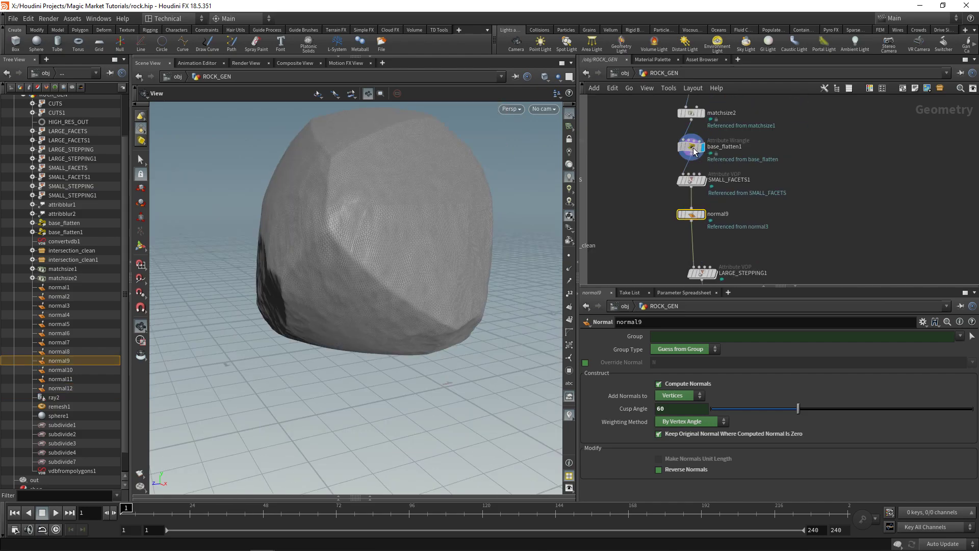
pyautogui.moveTo(418, 230); pyautogui.dragTo(378, 241)
pyautogui.scroll(4, 381, 251)
pyautogui.scroll(-3, 433, 249)
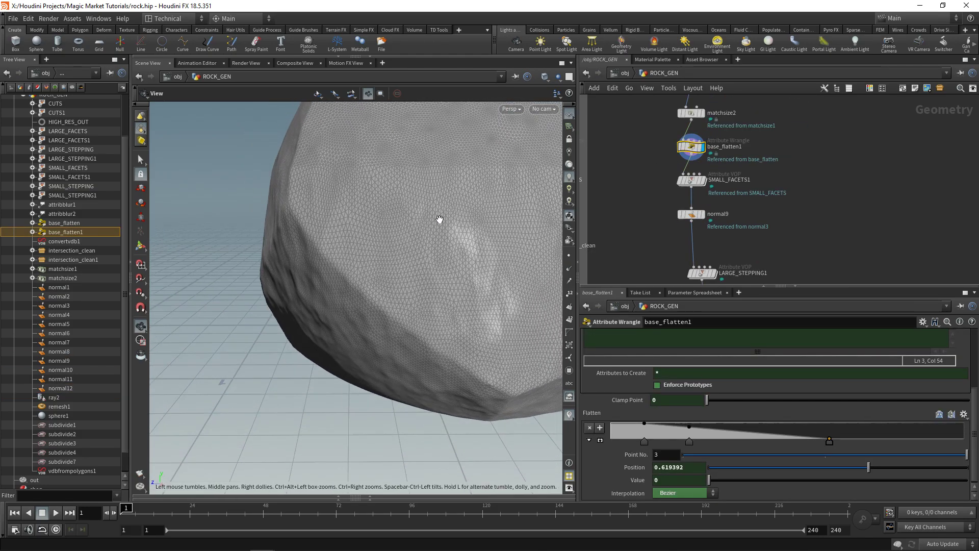
pyautogui.moveTo(439, 219); pyautogui.dragTo(410, 220)
# Insert a Remesh node with target size 0.015 between base_flatten1 and SMALL_FACETS1, moving the nodes below to make room
pyautogui.moveTo(691, 180); pyautogui.dragTo(694, 190)
pyautogui.moveTo(657, 238); pyautogui.dragTo(697, 210)
pyautogui.keyDown('shift'); pyautogui.click(694, 190); pyautogui.keyUp('shift')
pyautogui.press('Tab')
pyautogui.write('rem')
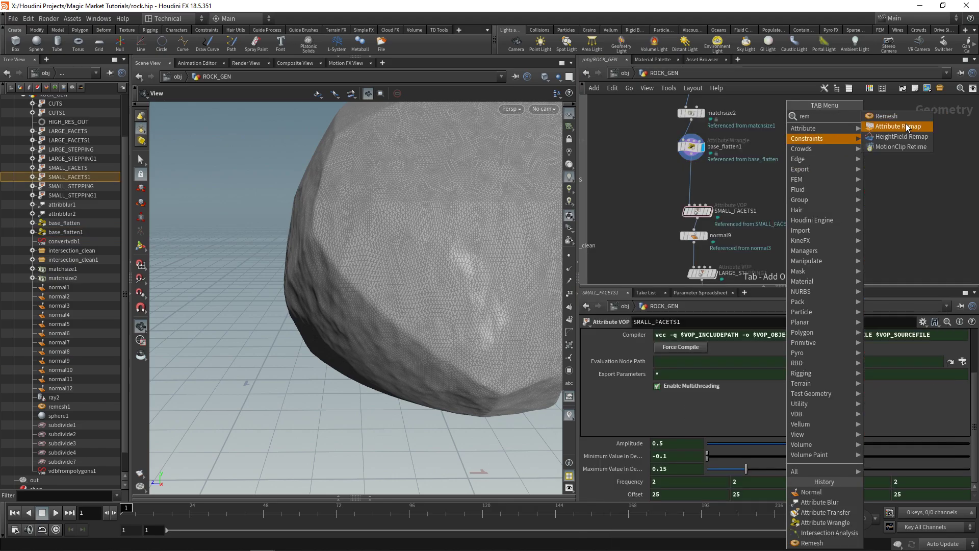
pyautogui.click(898, 117)
pyautogui.click(693, 179)
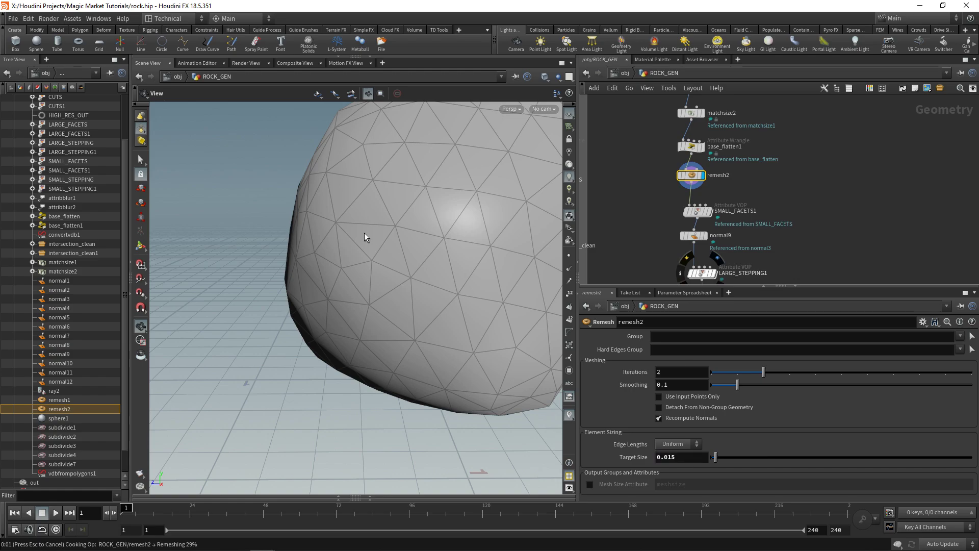
# Display normal12's result and inspect the remeshed rock for self-intersecting areas
pyautogui.moveTo(780, 270); pyautogui.dragTo(760, 173, button='middle')
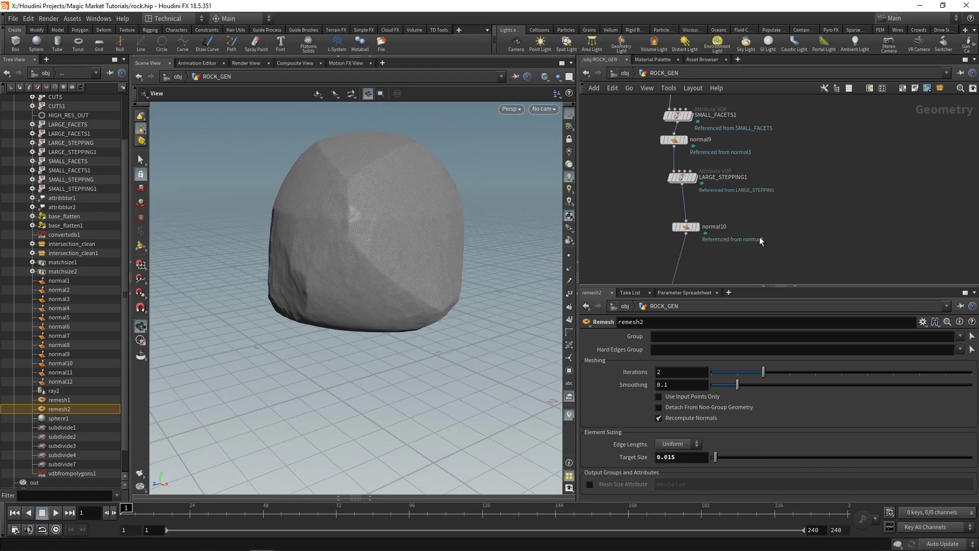
pyautogui.moveTo(760, 240); pyautogui.dragTo(729, 102, button='middle')
pyautogui.moveTo(723, 234); pyautogui.dragTo(723, 164, button='middle')
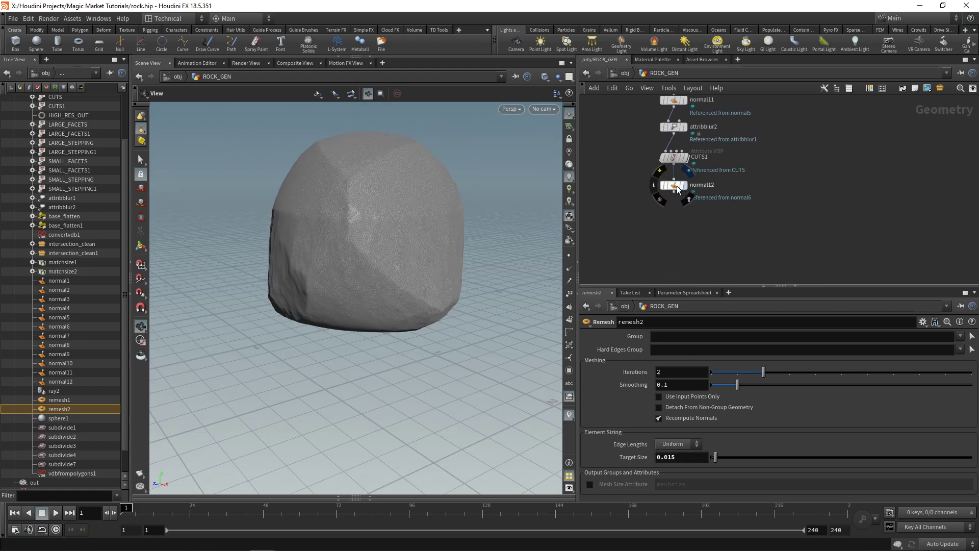
pyautogui.click(678, 189)
pyautogui.moveTo(489, 224); pyautogui.dragTo(373, 207)
pyautogui.moveTo(520, 180); pyautogui.dragTo(510, 220)
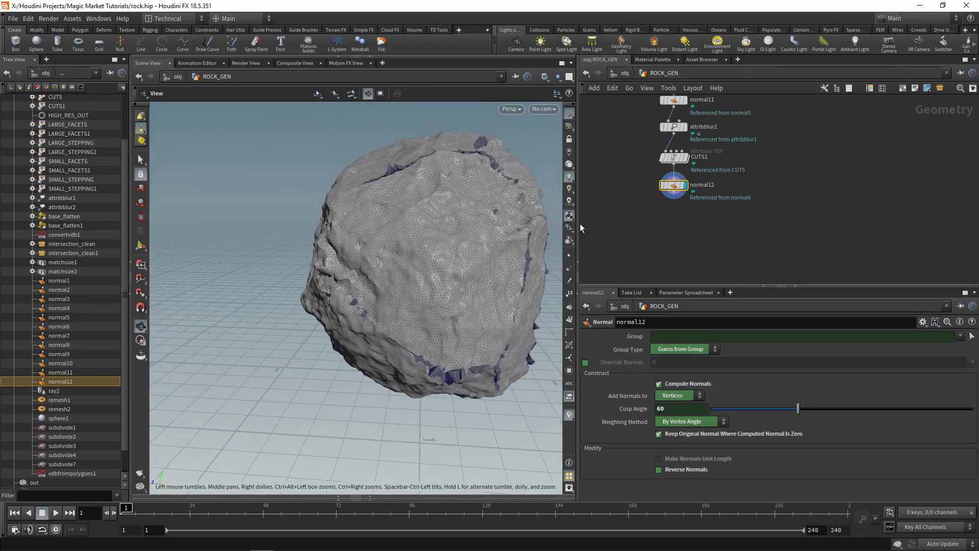
# Add an Intersection Analysis node, connect its first input to normal12 and display its result
pyautogui.scroll(-2, 737, 240)
pyautogui.moveTo(734, 237); pyautogui.dragTo(745, 239, button='middle')
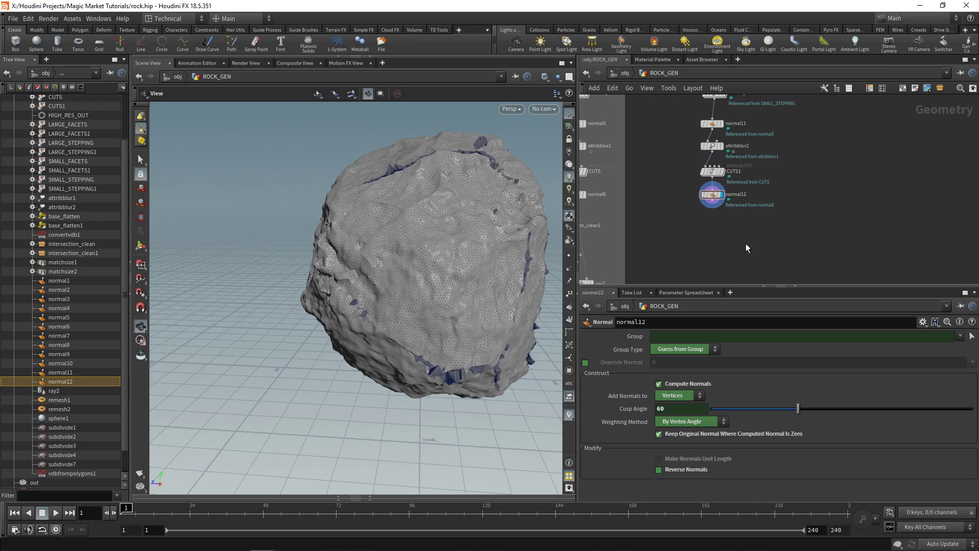
pyautogui.press('Tab')
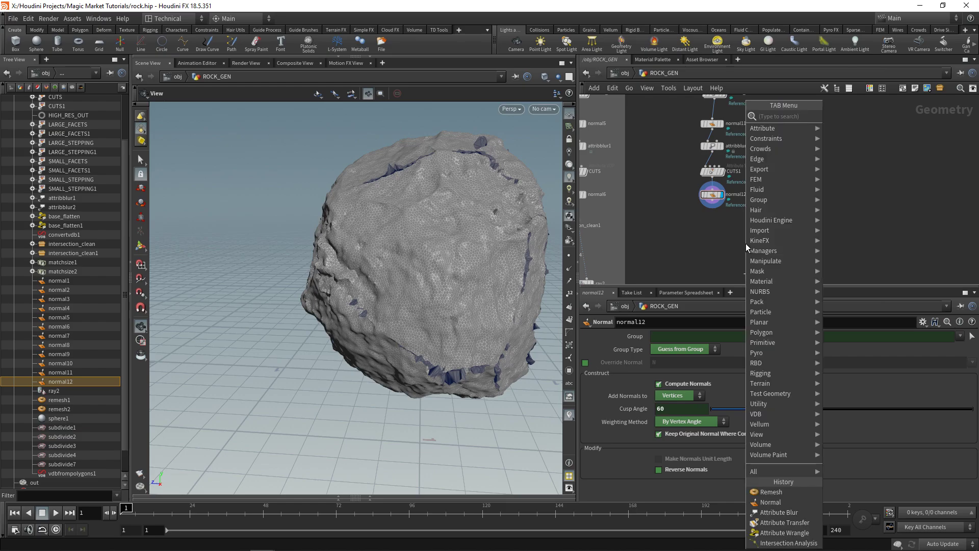
pyautogui.write('inter')
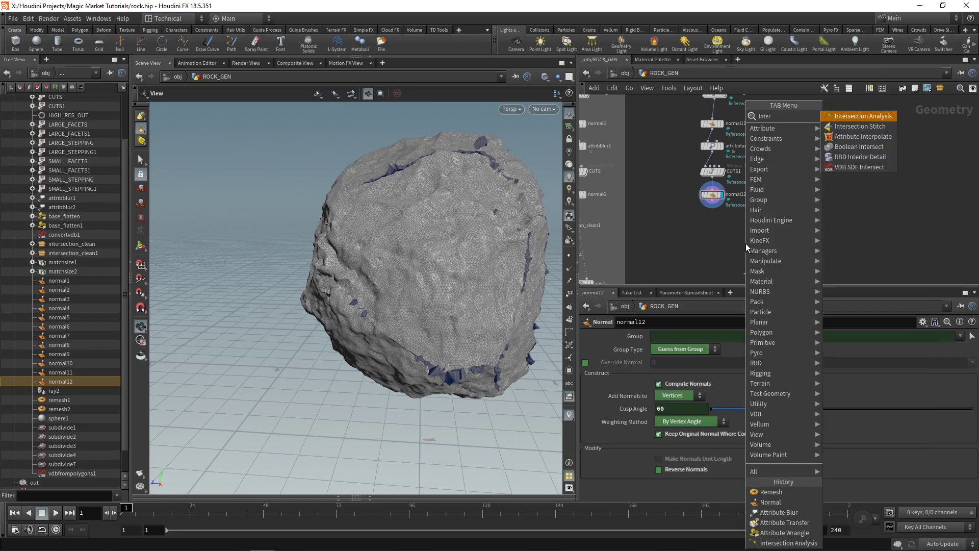
pyautogui.press('Return')
pyautogui.click(650, 227)
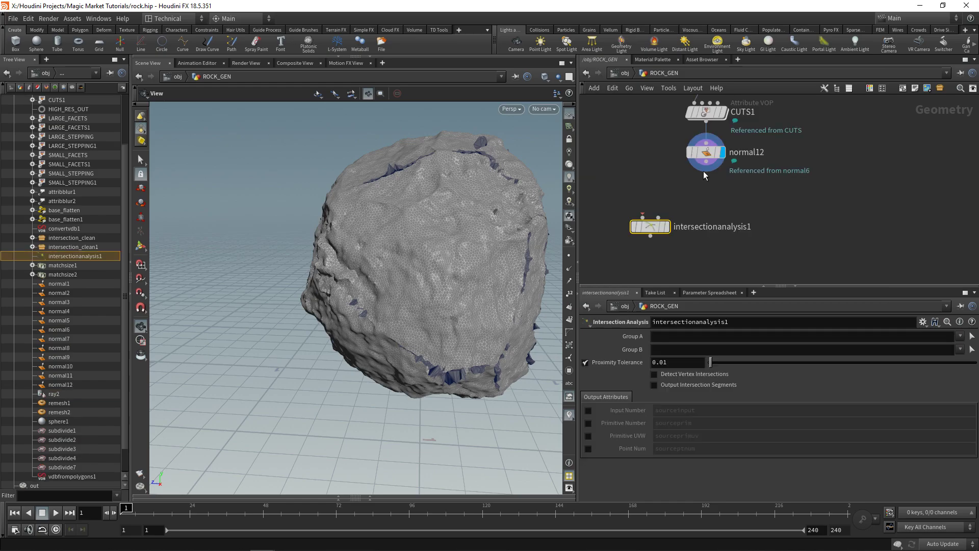
pyautogui.click(705, 162)
pyautogui.click(668, 227)
pyautogui.click(666, 226)
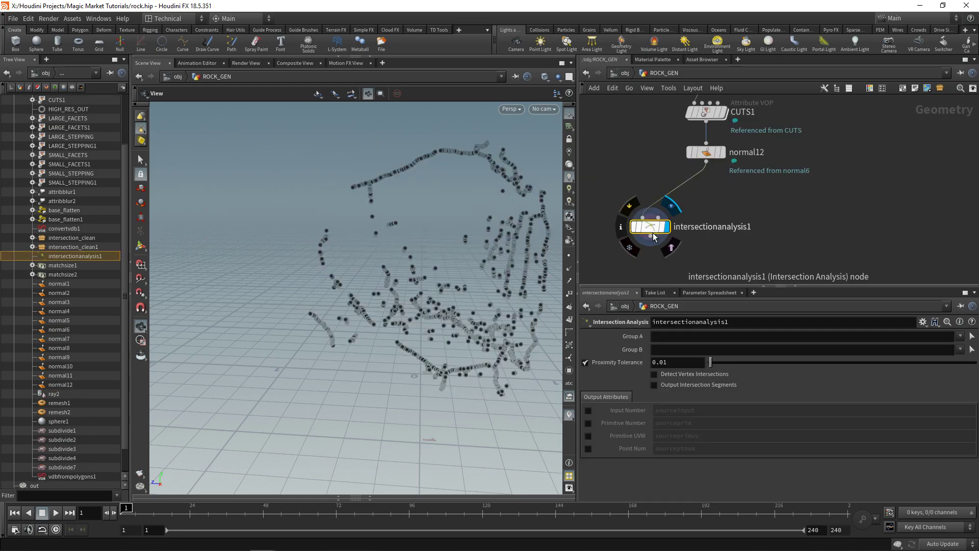
pyautogui.moveTo(406, 269)
pyautogui.mouseDown()
pyautogui.moveTo(443, 297)
pyautogui.moveTo(397, 255)
pyautogui.mouseUp()
pyautogui.moveTo(646, 230); pyautogui.dragTo(654, 215)
pyautogui.press('Tab')
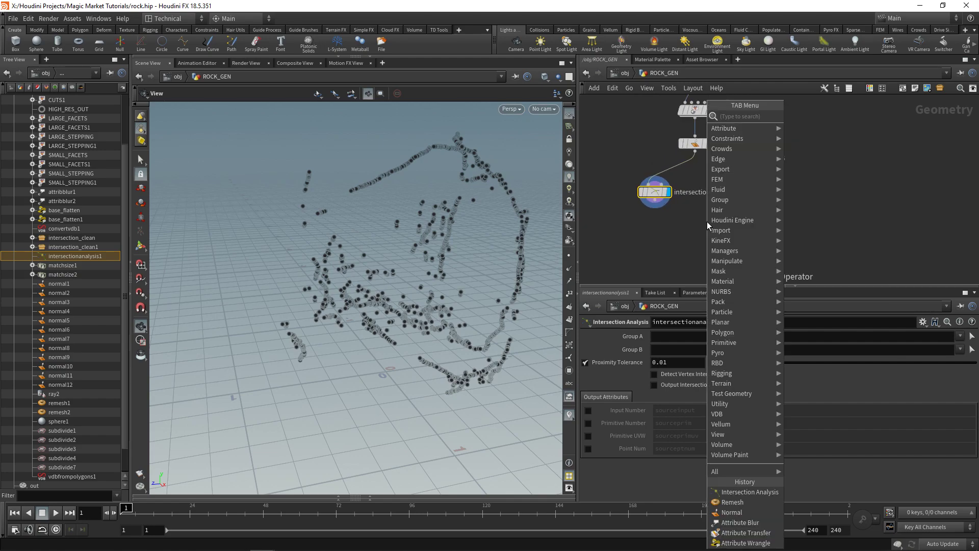
pyautogui.write('aw')
pyautogui.press('Return')
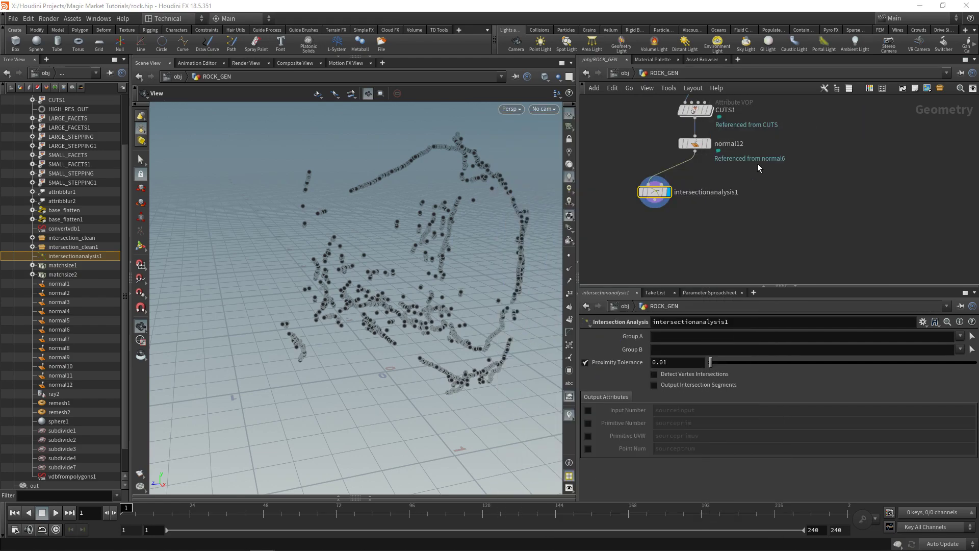
pyautogui.click(656, 241)
pyautogui.click(642, 418)
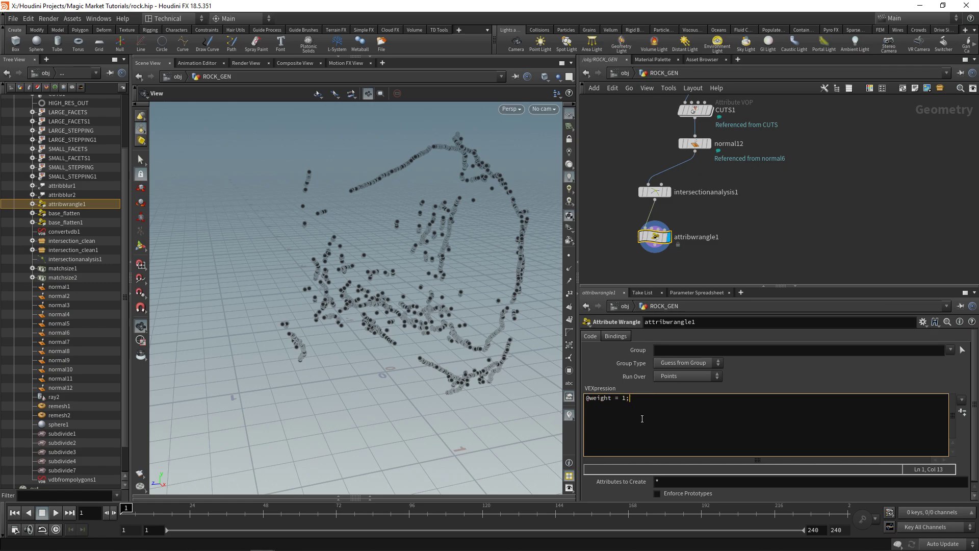
# Add an Attribute Transfer node, connect normal12 to its first input and attribwrangle1 to its second, and display it
pyautogui.scroll(-2, 784, 204)
pyautogui.press('Tab')
pyautogui.write('tran')
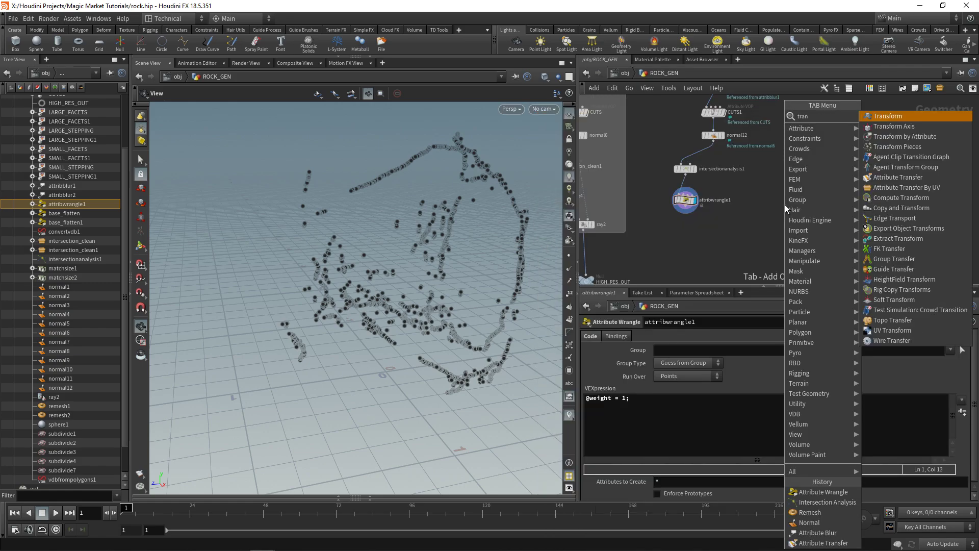
pyautogui.write('sfer')
pyautogui.click(895, 118)
pyautogui.scroll(1, 740, 217)
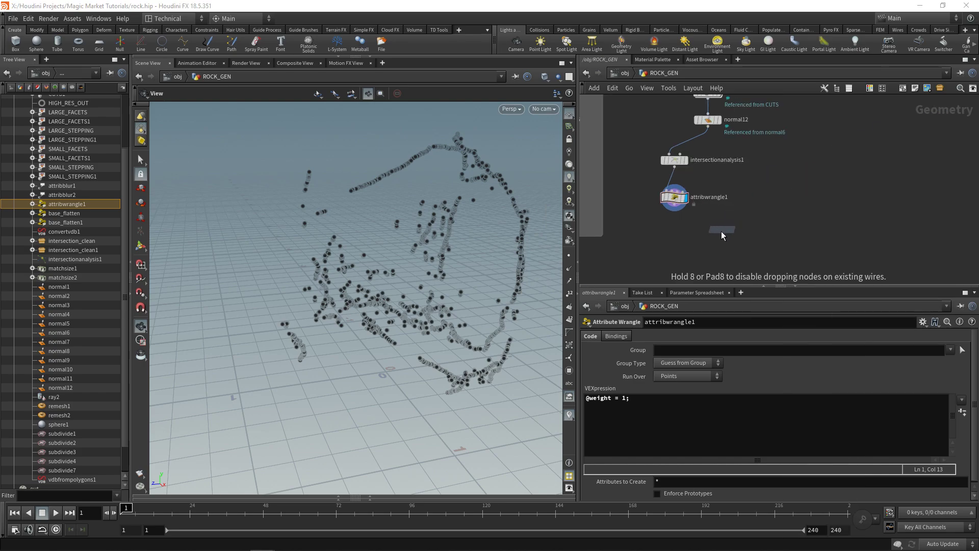
pyautogui.click(707, 249)
pyautogui.click(708, 126)
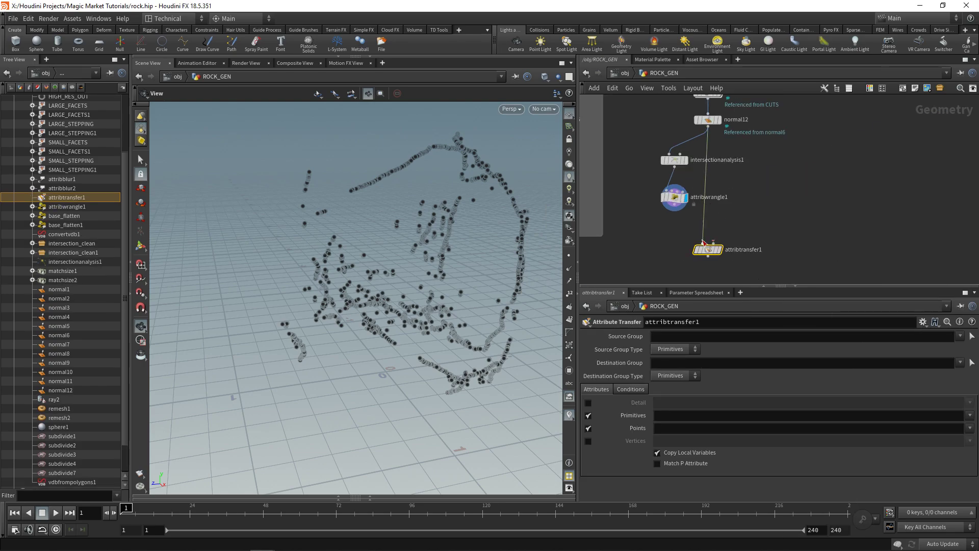
pyautogui.click(721, 251)
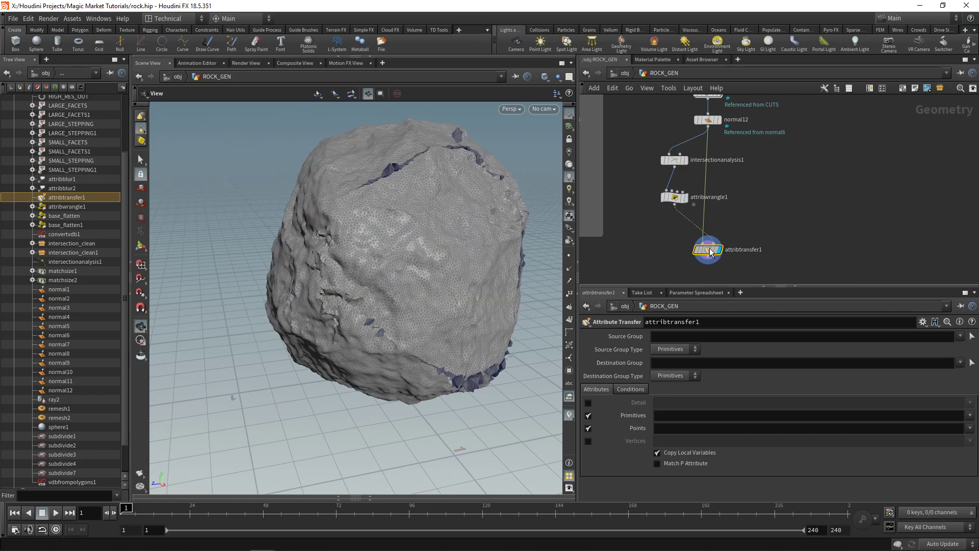
# Set attribtransfer1 to transfer the weight point attribute with a distance threshold of 0.31
pyautogui.click(679, 428)
pyautogui.write('weight')
pyautogui.click(632, 389)
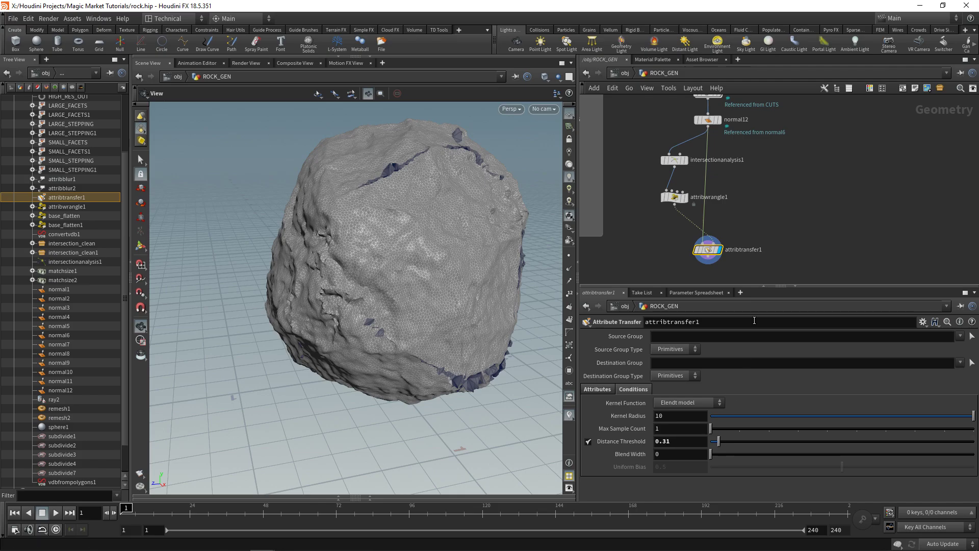
# Add a Color node after attribtransfer1 and display its result
pyautogui.moveTo(750, 268); pyautogui.dragTo(732, 230, button='middle')
pyautogui.press('Tab')
pyautogui.write('co')
pyautogui.press('Return')
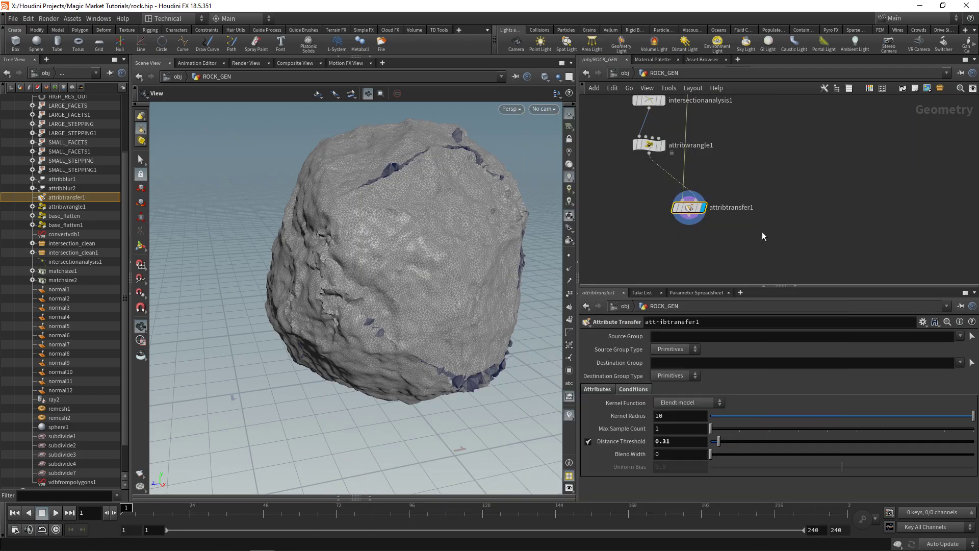
pyautogui.click(762, 231)
pyautogui.click(797, 225)
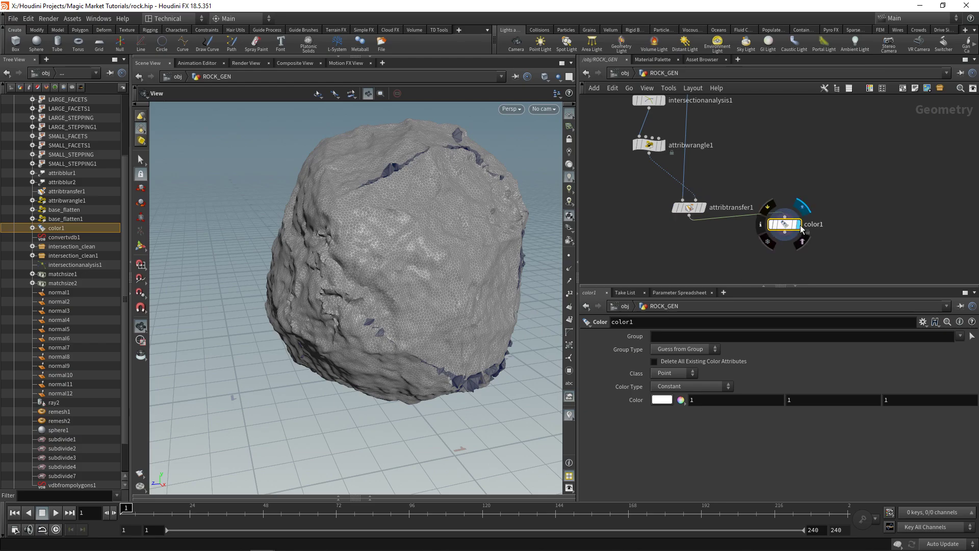
# Set color1's color type to Ramp from Attribute using the weight attribute and inspect the colored rock
pyautogui.click(680, 386)
pyautogui.click(684, 417)
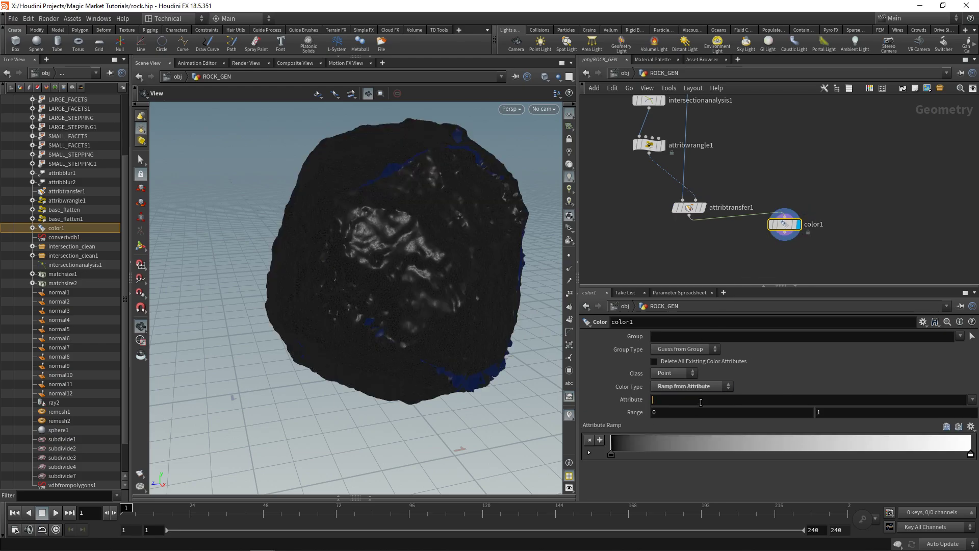
pyautogui.click(700, 401)
pyautogui.write('weight')
pyautogui.press('Return')
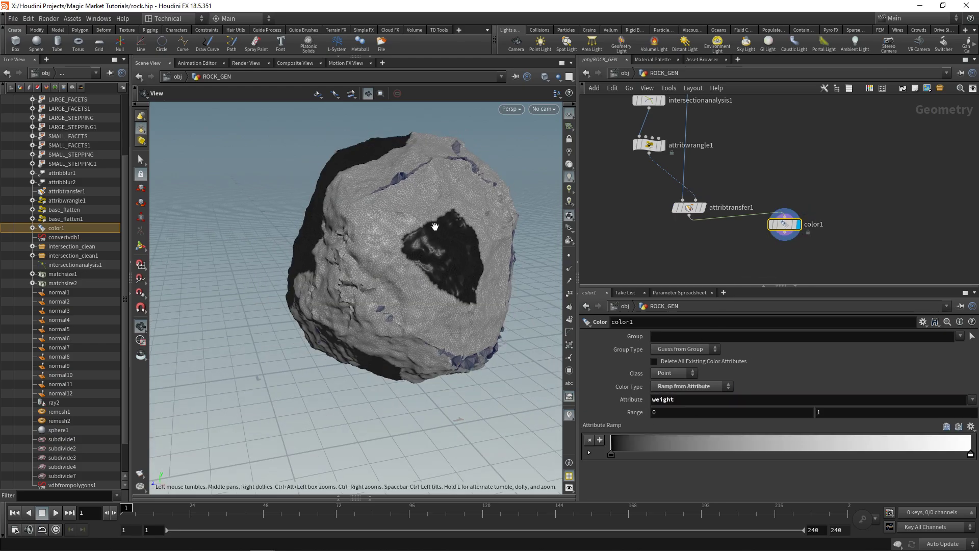
pyautogui.moveTo(437, 218); pyautogui.dragTo(468, 216)
# Reduce attribtransfer1's distance threshold to 0.05, checking how tightly the weighted areas follow the intersections
pyautogui.click(687, 206)
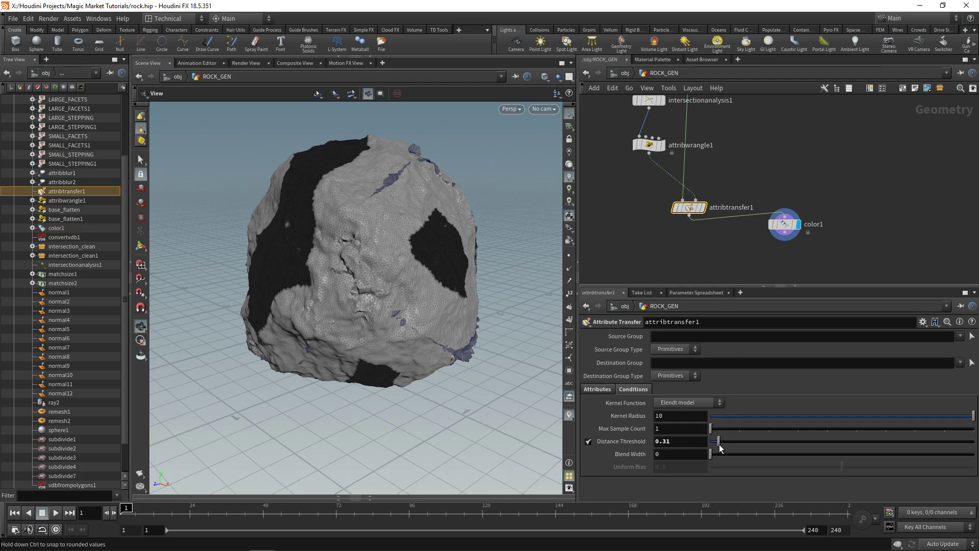
pyautogui.moveTo(717, 441); pyautogui.dragTo(713, 441)
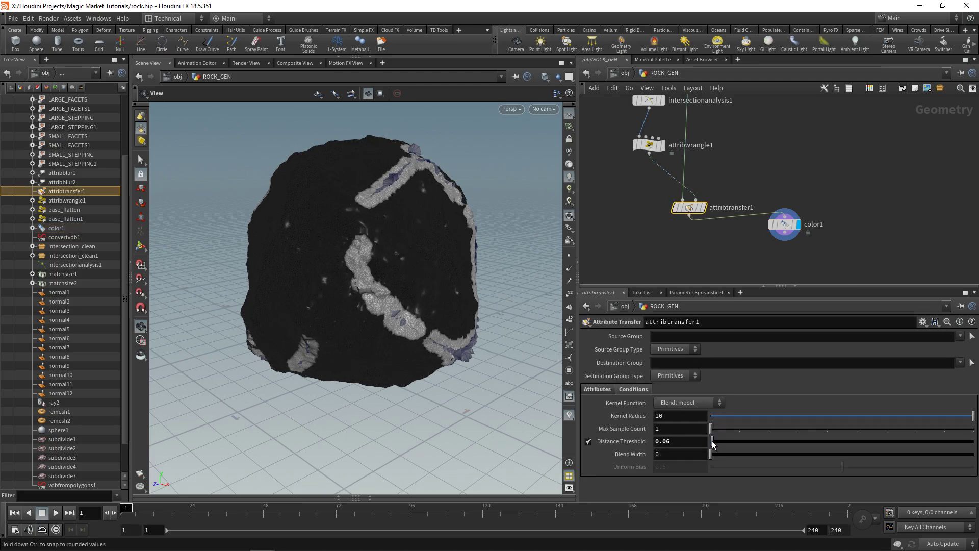
pyautogui.moveTo(514, 254); pyautogui.dragTo(372, 201)
pyautogui.moveTo(371, 201); pyautogui.dragTo(431, 321, button='right')
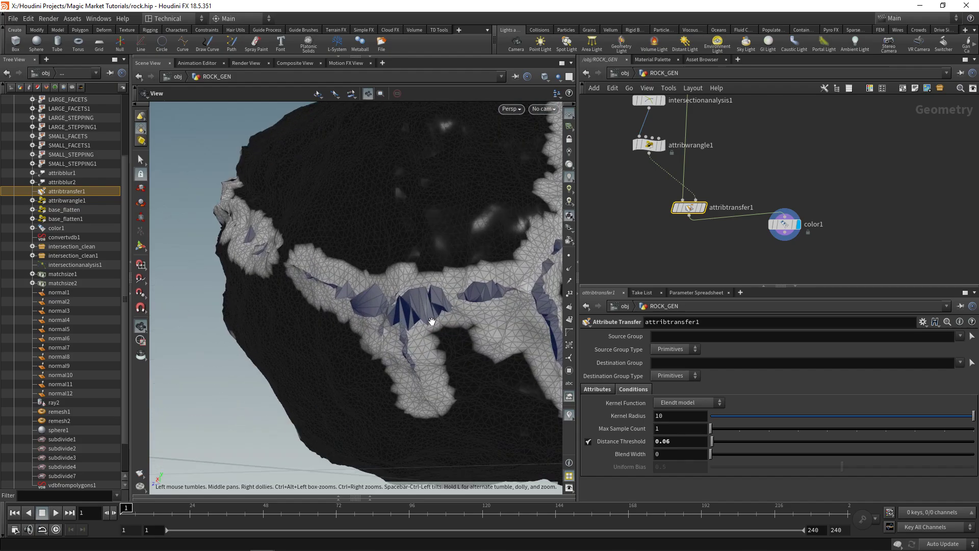
pyautogui.moveTo(431, 322); pyautogui.dragTo(388, 306)
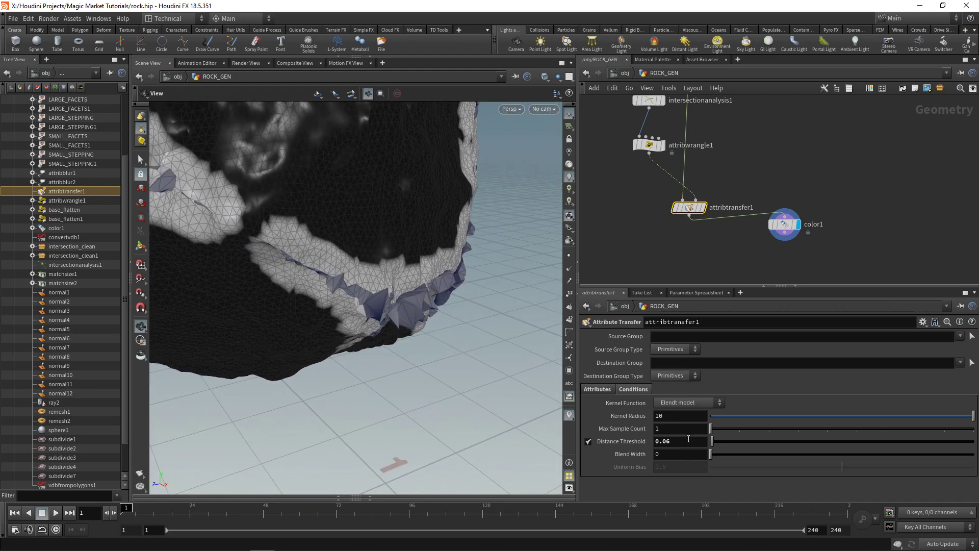
pyautogui.write('5')
pyautogui.press('Return')
# Review the weighted areas on the rock and delete the color1 node
pyautogui.moveTo(428, 330); pyautogui.dragTo(343, 253, button='right')
pyautogui.moveTo(343, 253); pyautogui.dragTo(387, 275)
pyautogui.scroll(1, 678, 230)
pyautogui.click(790, 223)
pyautogui.press('Delete')
# Add an Attribute Blur node directly after attribtransfer1 and display its result
pyautogui.press('Tab')
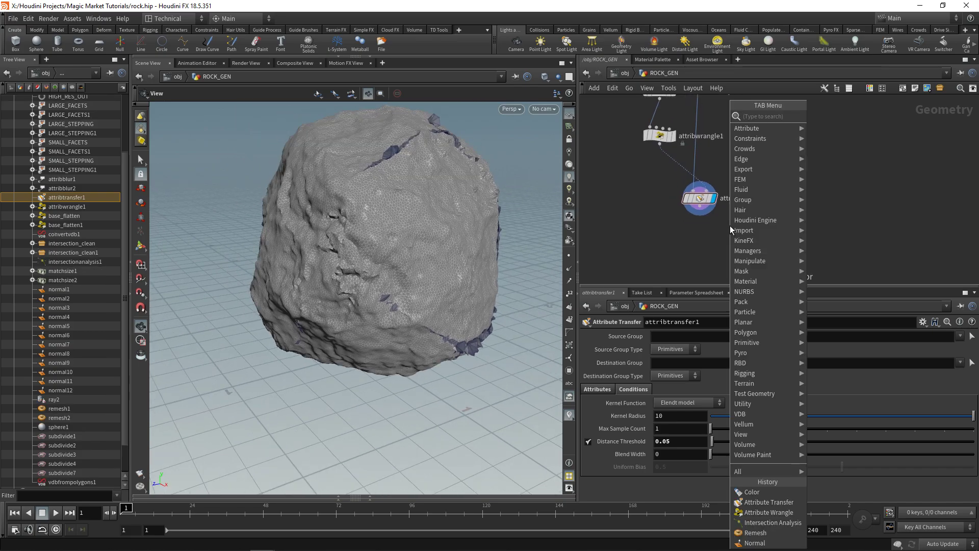
pyautogui.write('attribblur')
pyautogui.press('Return')
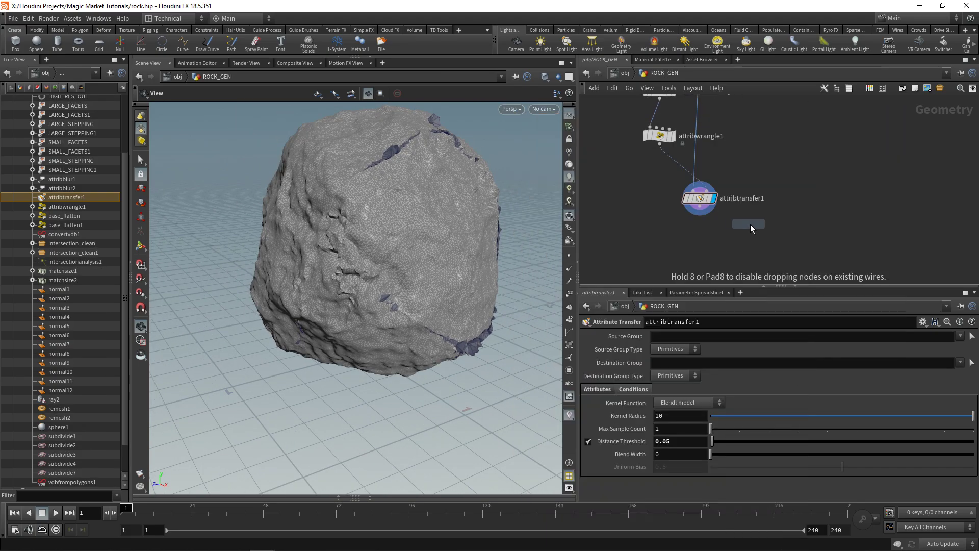
pyautogui.click(699, 242)
# Set attribblur3's weight attribute to weight and its blurring iterations to 26
pyautogui.click(727, 415)
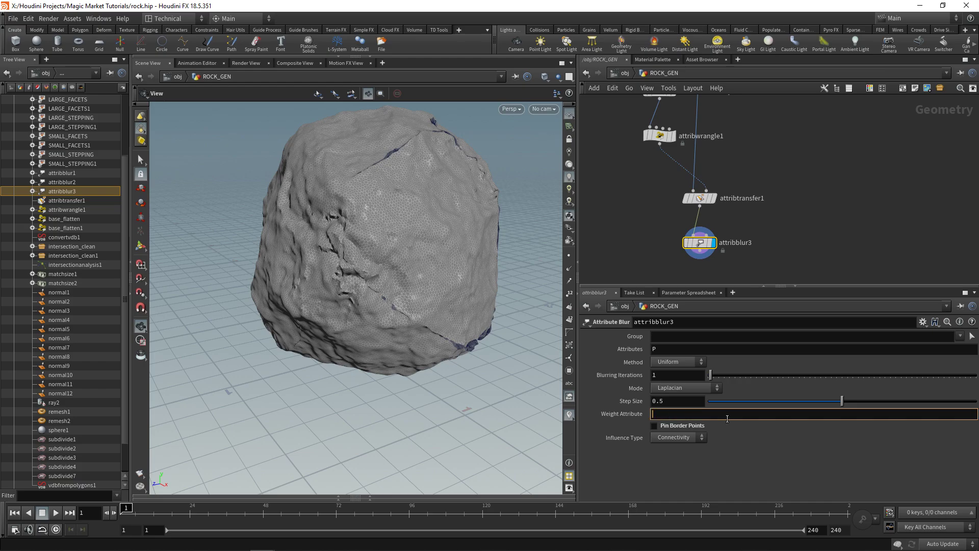
pyautogui.write('weight')
pyautogui.press('Return')
pyautogui.moveTo(710, 374); pyautogui.dragTo(777, 376)
# Add a Normal node after attribblur3 and display its result
pyautogui.press('Tab')
pyautogui.write('norm')
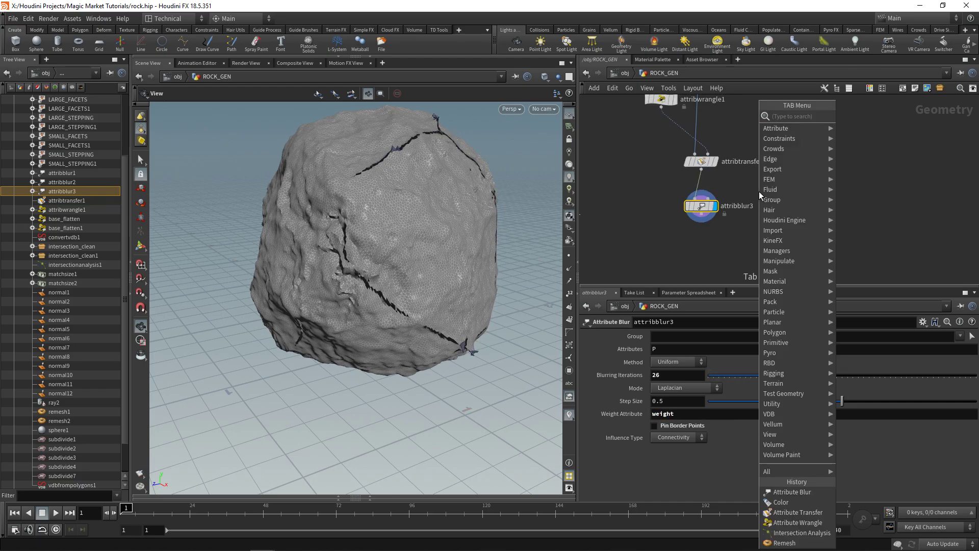
pyautogui.press('Return')
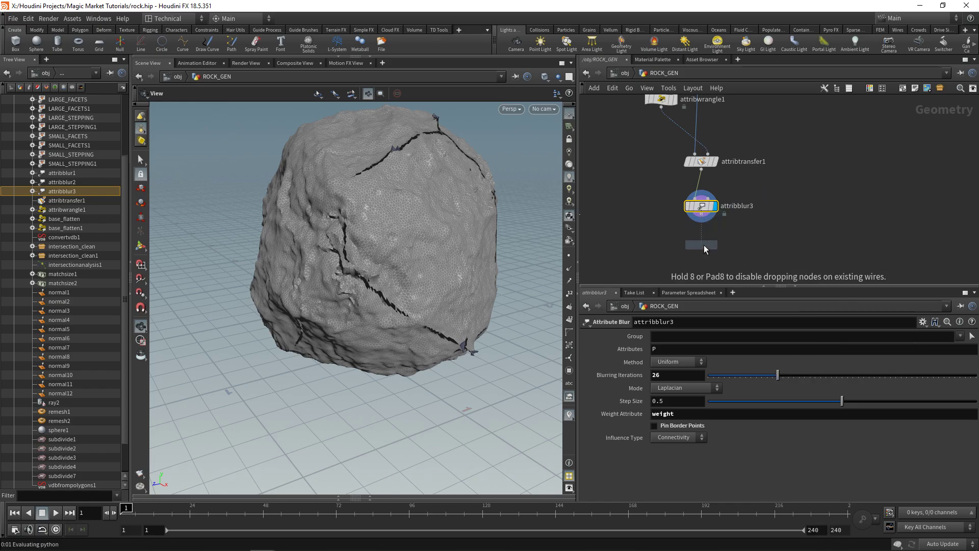
pyautogui.click(703, 246)
pyautogui.click(714, 249)
# Set attribtransfer1's distance threshold to 0.075
pyautogui.moveTo(439, 192); pyautogui.dragTo(408, 192)
pyautogui.moveTo(739, 144); pyautogui.dragTo(735, 193, button='middle')
pyautogui.click(699, 213)
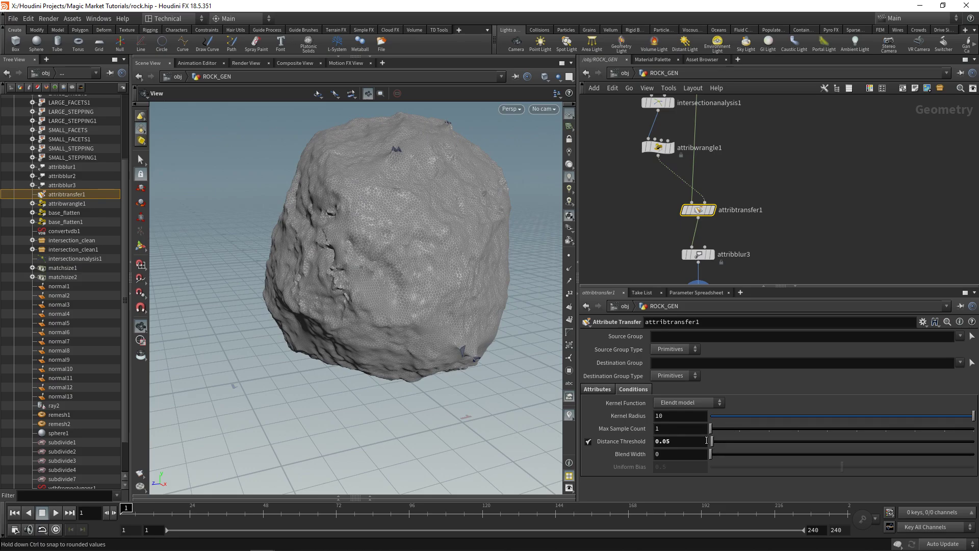
pyautogui.write('5')
pyautogui.press('Return')
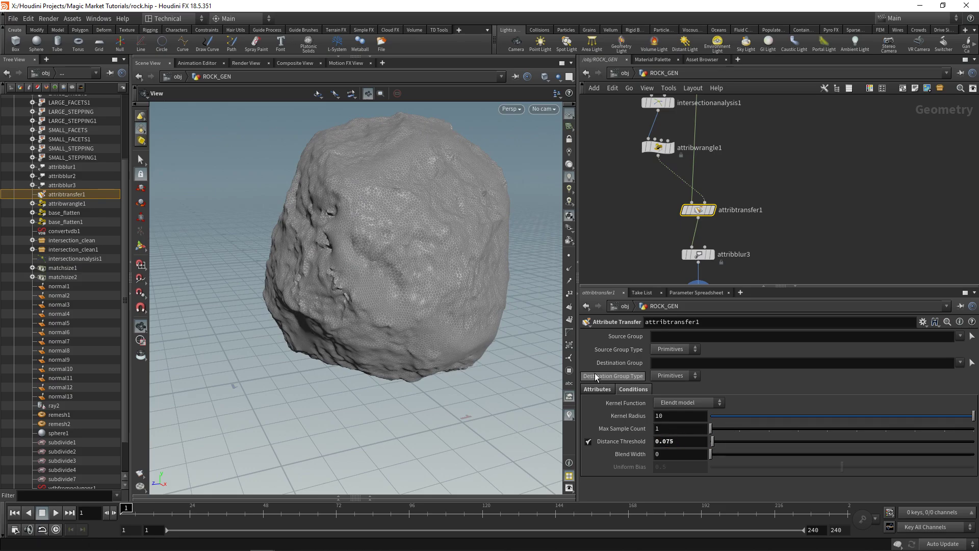
# Set the target size of remesh2, below base_flatten1, to 0.0125 and check the rock's shape
pyautogui.moveTo(351, 273); pyautogui.dragTo(355, 237)
pyautogui.scroll(-3, 763, 173)
pyautogui.moveTo(764, 173); pyautogui.dragTo(785, 162, button='middle')
pyautogui.moveTo(375, 245); pyautogui.dragTo(382, 268)
pyautogui.moveTo(761, 184); pyautogui.dragTo(762, 197, button='middle')
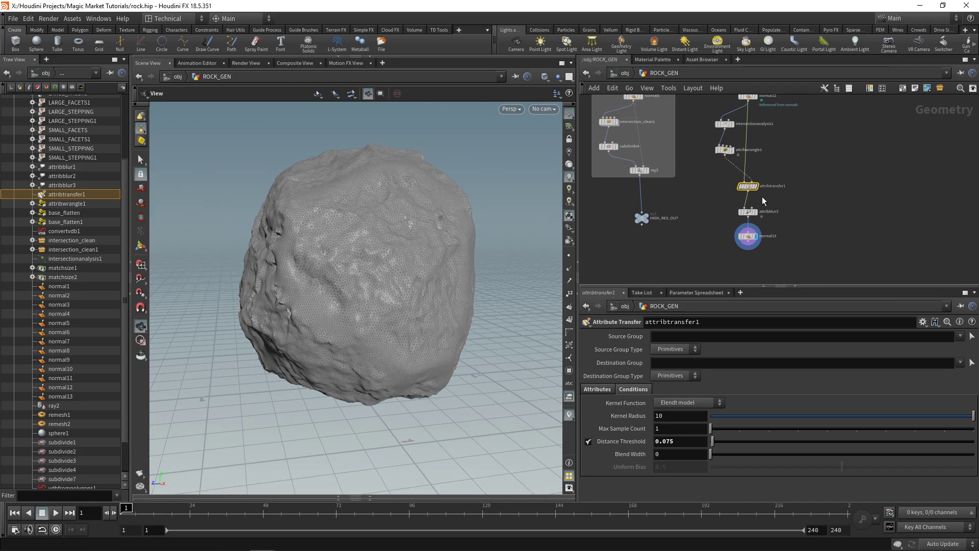
pyautogui.moveTo(774, 135); pyautogui.dragTo(776, 216, button='middle')
pyautogui.moveTo(790, 102); pyautogui.dragTo(784, 181, button='middle')
pyautogui.moveTo(779, 144); pyautogui.dragTo(773, 189, button='middle')
pyautogui.click(705, 167)
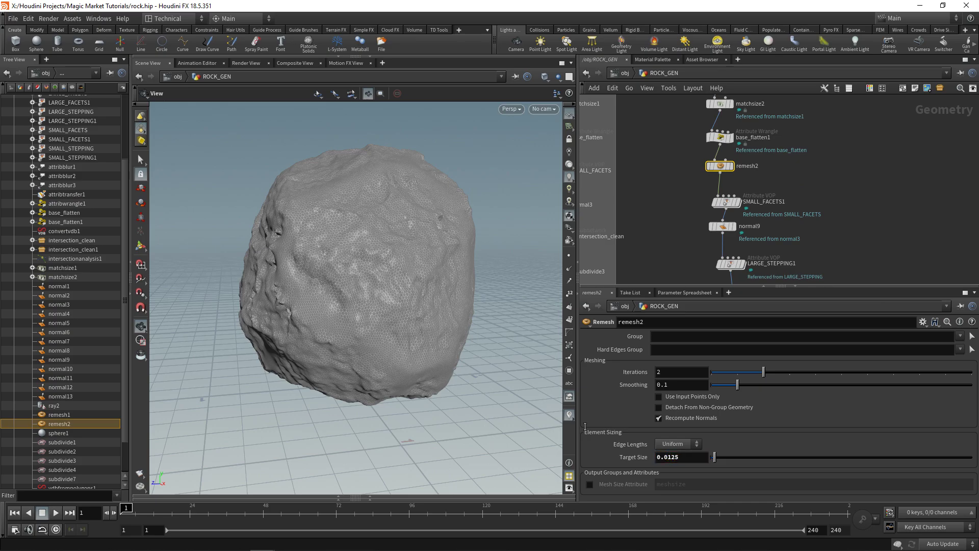
pyautogui.moveTo(343, 278); pyautogui.dragTo(406, 255)
# Move the HIGH_RES_OUT node further down below ray2
pyautogui.scroll(-1, 809, 222)
pyautogui.moveTo(801, 270); pyautogui.dragTo(805, 146, button='middle')
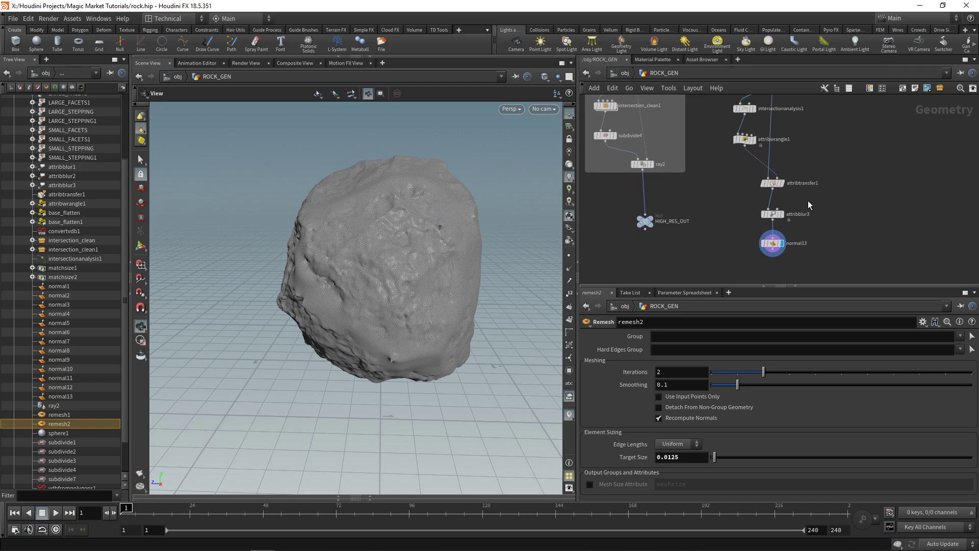
pyautogui.scroll(2, 685, 221)
pyautogui.moveTo(637, 219); pyautogui.dragTo(634, 256)
pyautogui.scroll(-1, 682, 224)
pyautogui.moveTo(721, 212); pyautogui.dragTo(724, 237, button='middle')
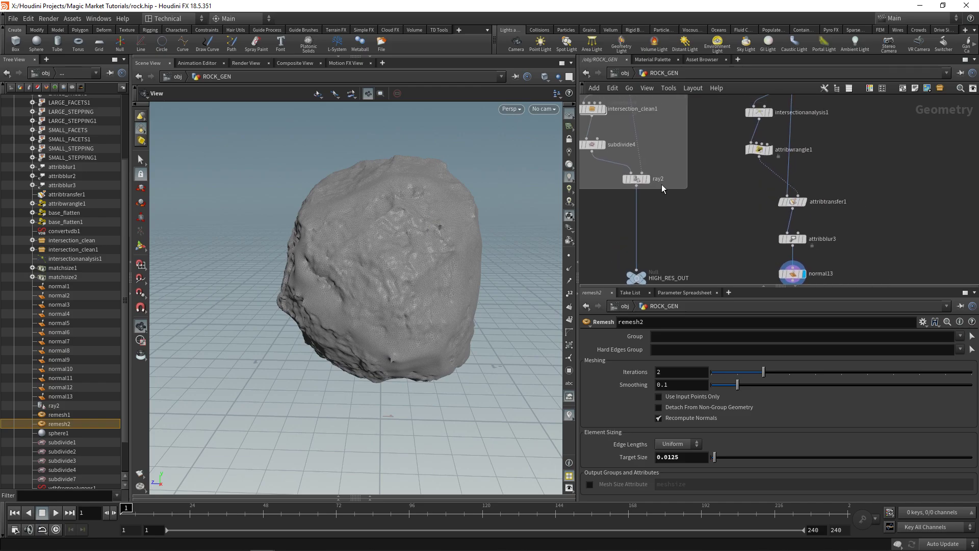
# Compare the high-res rock from ray2 with the lighter rock from normal13 by displaying each in turn
pyautogui.moveTo(284, 258); pyautogui.dragTo(335, 352)
pyautogui.moveTo(418, 333); pyautogui.dragTo(489, 323)
pyautogui.click(646, 179)
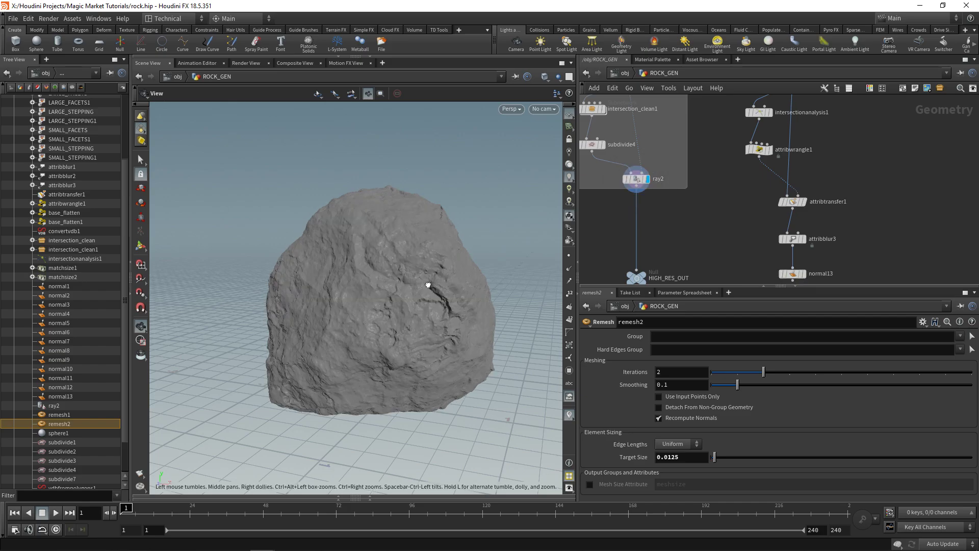
pyautogui.moveTo(423, 290); pyautogui.dragTo(420, 289)
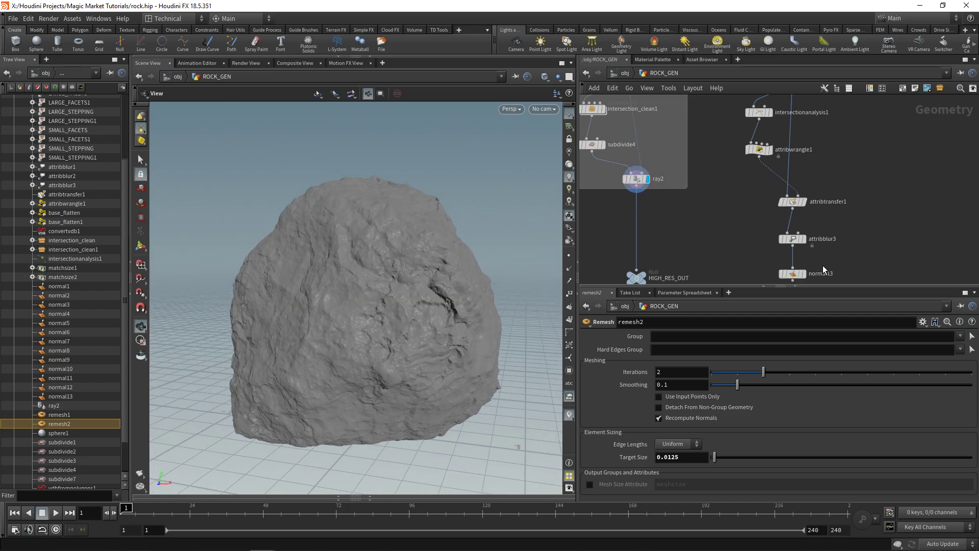
pyautogui.moveTo(822, 265); pyautogui.dragTo(801, 235, button='middle')
pyautogui.scroll(1, 804, 235)
pyautogui.click(777, 244)
pyautogui.moveTo(649, 212); pyautogui.dragTo(686, 235, button='middle')
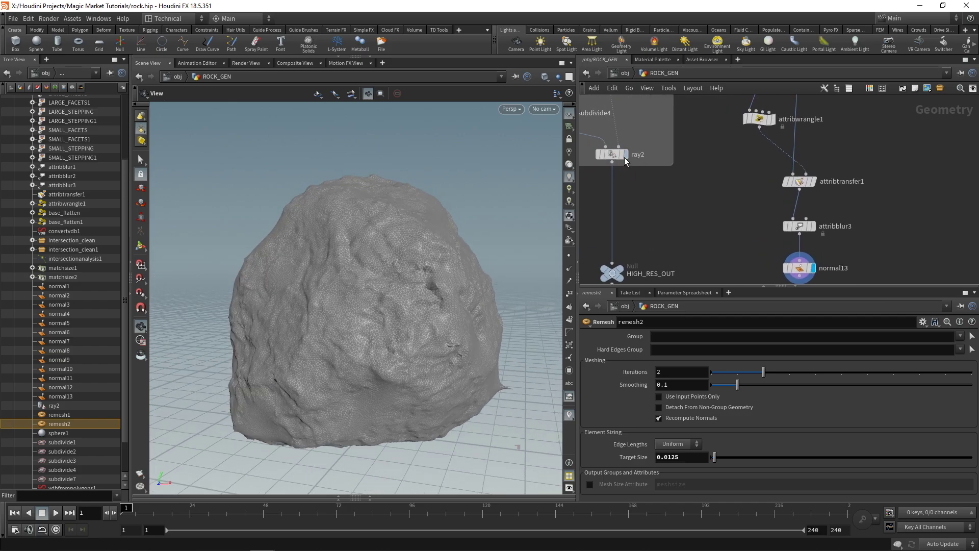
pyautogui.click(624, 157)
pyautogui.click(813, 269)
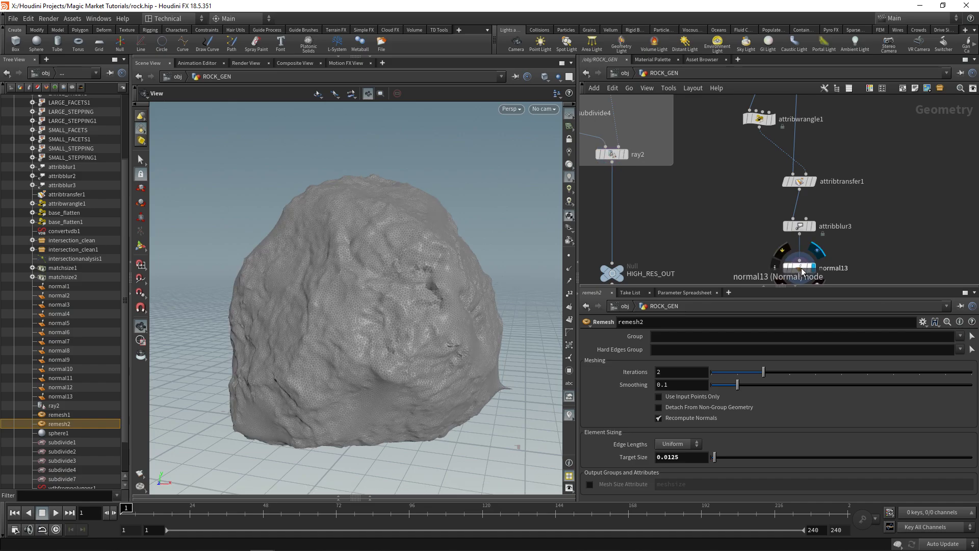
pyautogui.click(802, 270)
pyautogui.moveTo(383, 304); pyautogui.dragTo(319, 332)
# Set attribblur3's blurring iterations to 15 and its step size to 0.279, then check the blurred rock
pyautogui.scroll(-5, 682, 192)
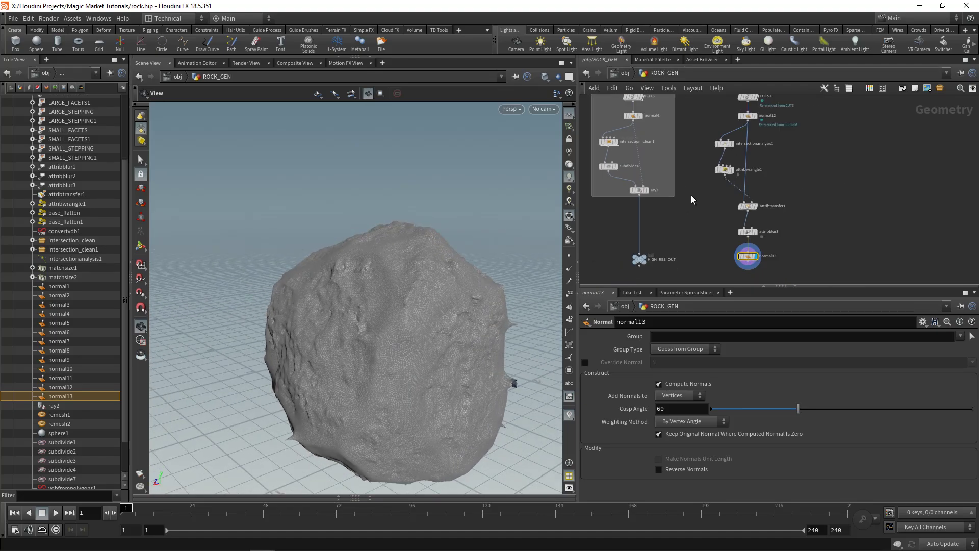
pyautogui.moveTo(692, 196); pyautogui.dragTo(685, 212, button='middle')
pyautogui.moveTo(812, 149); pyautogui.dragTo(791, 229, button='middle')
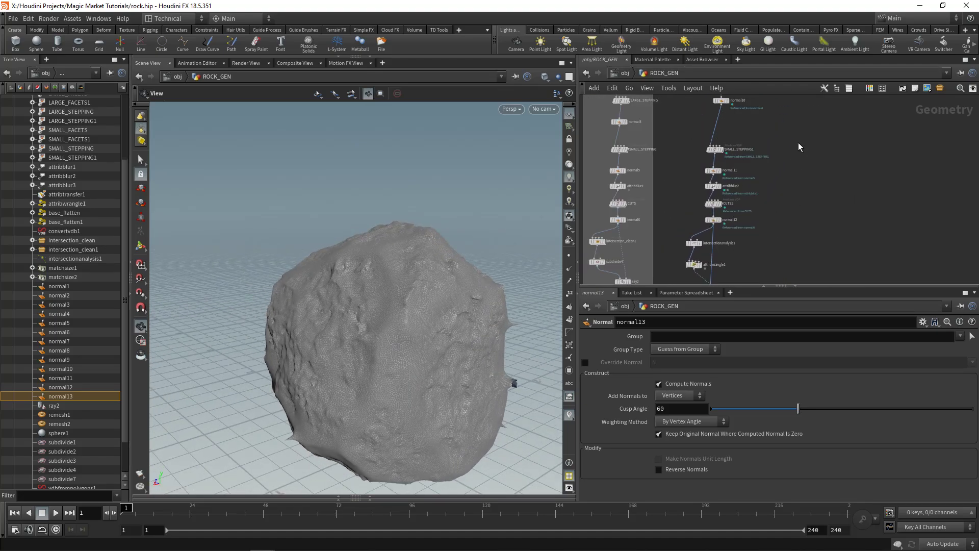
pyautogui.moveTo(797, 146); pyautogui.dragTo(780, 186, button='middle')
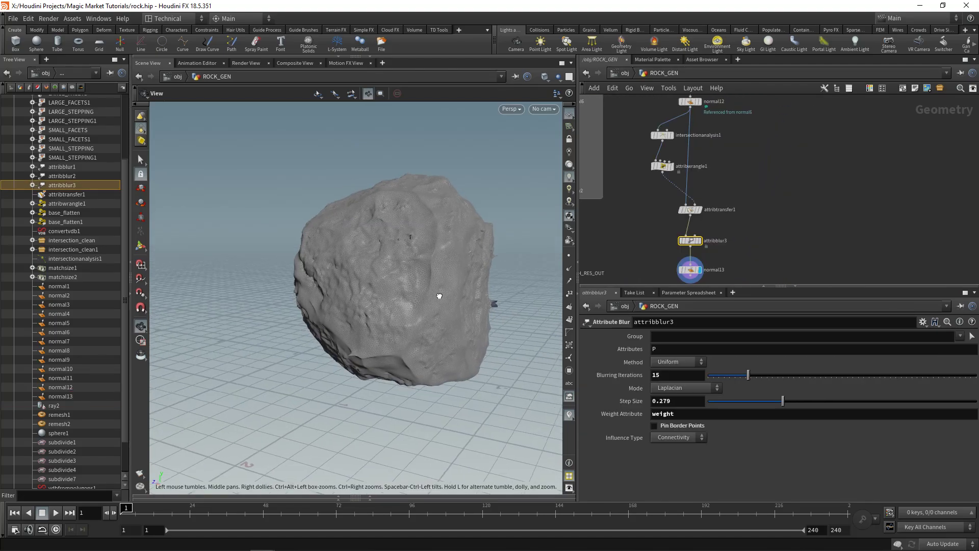
pyautogui.moveTo(437, 295); pyautogui.dragTo(311, 273)
# Add a Null node below normal13, connect it to normal13's output and rename it PROXY_GEO_OUT
pyautogui.scroll(-3, 680, 264)
pyautogui.scroll(2, 677, 250)
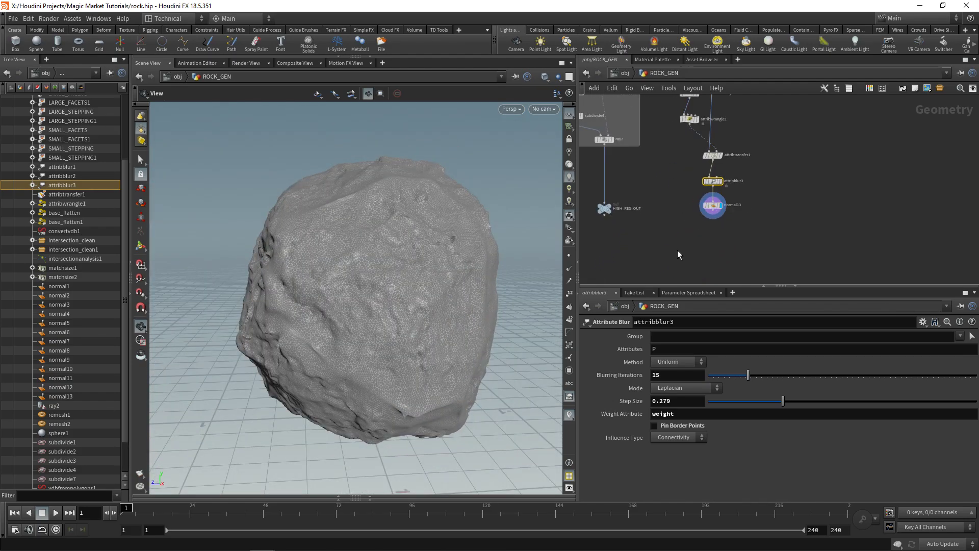
pyautogui.press('Tab')
pyautogui.write('null')
pyautogui.press('Return')
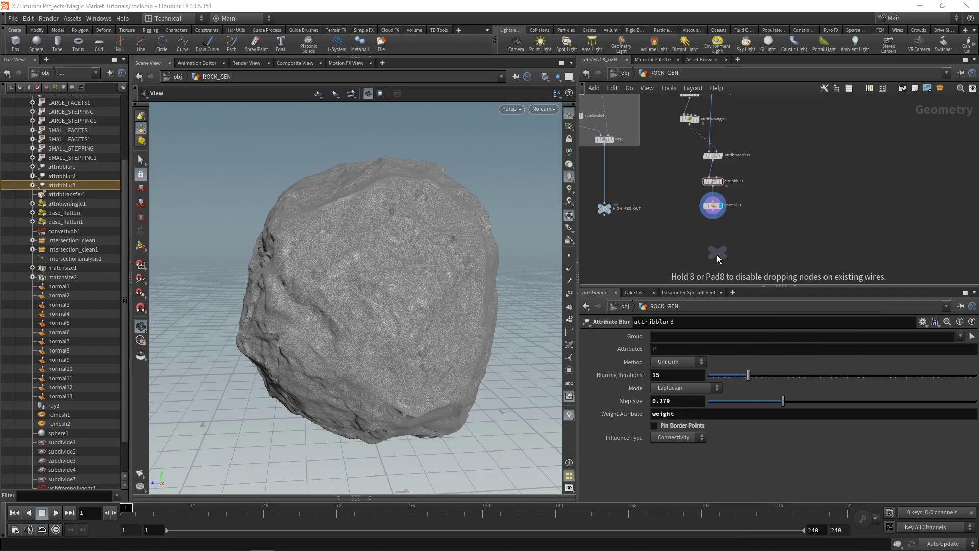
pyautogui.click(713, 237)
pyautogui.moveTo(711, 228); pyautogui.dragTo(712, 241)
pyautogui.click(724, 247)
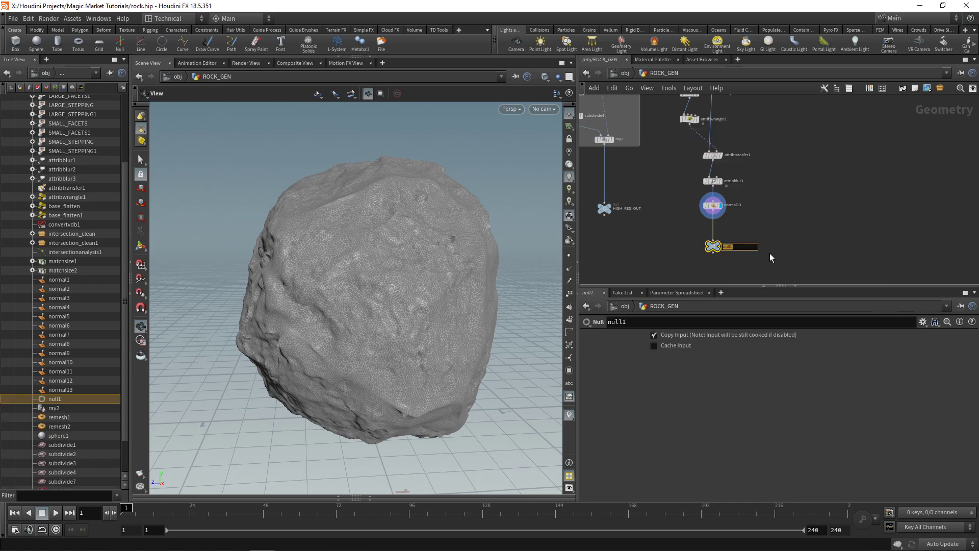
pyautogui.write('PROXY_GEO_OUT')
pyautogui.press('Return')
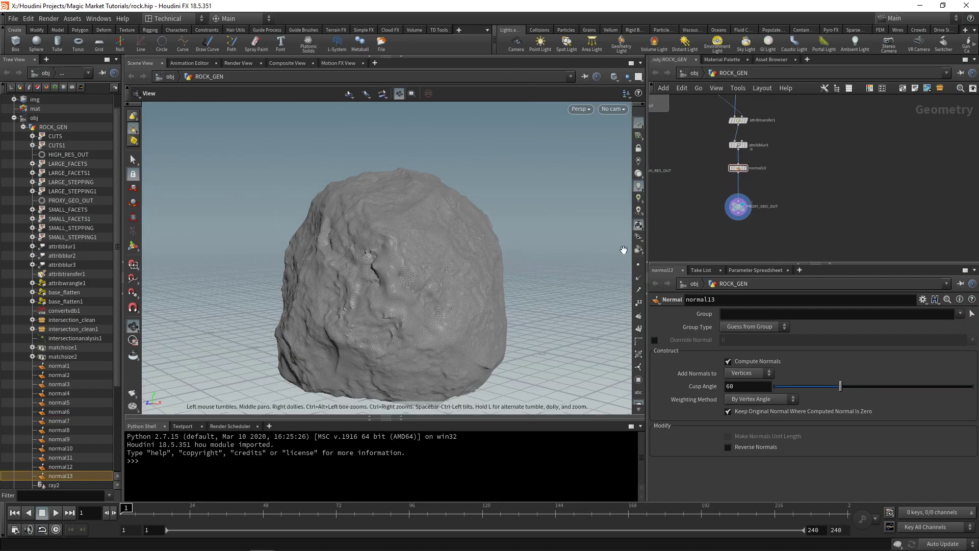
# Add a Remesh node in the empty area beside PROXY_GEO_OUT
pyautogui.scroll(-1, 789, 196)
pyautogui.moveTo(810, 153); pyautogui.dragTo(773, 238, button='middle')
pyautogui.moveTo(780, 165); pyautogui.dragTo(782, 102, button='middle')
pyautogui.moveTo(767, 216); pyautogui.dragTo(800, 181, button='middle')
pyautogui.scroll(3, 801, 181)
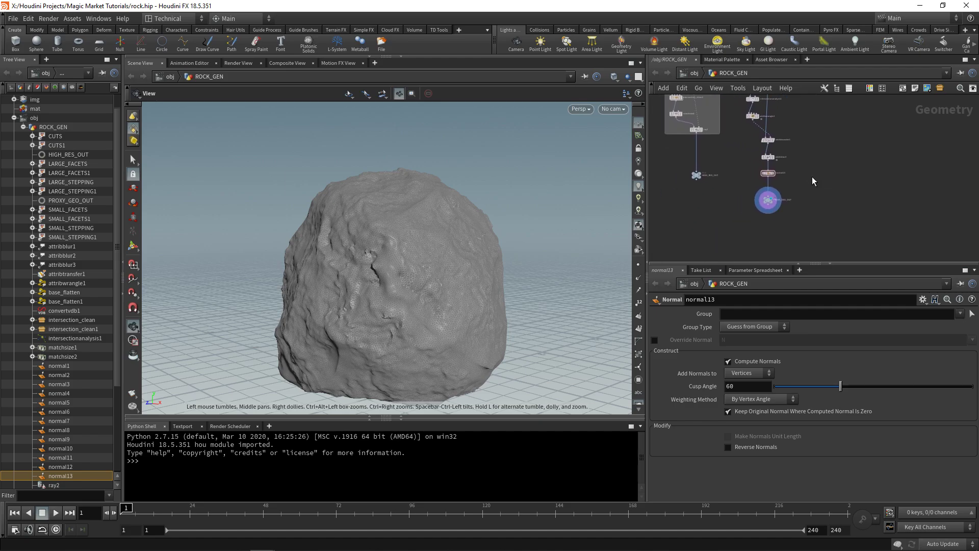
pyautogui.press('Tab')
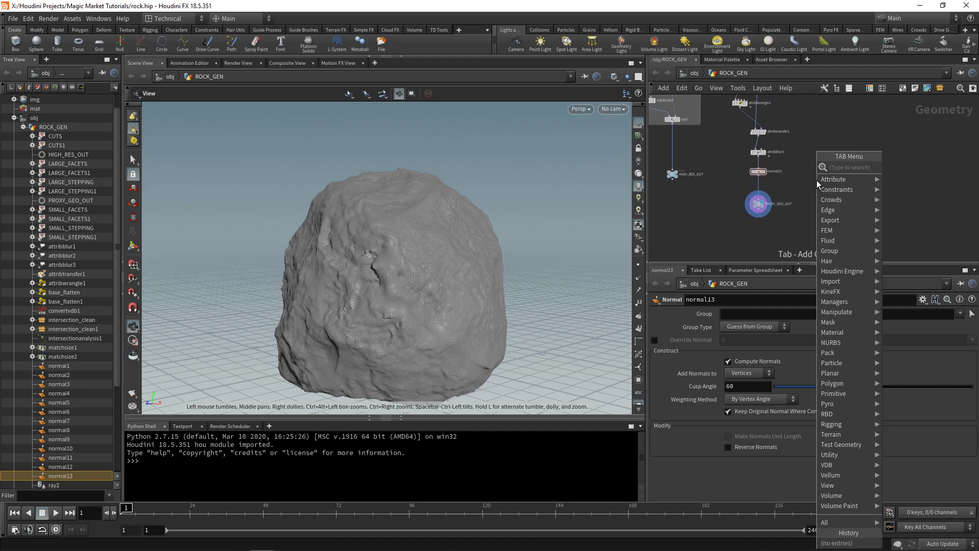
pyautogui.write('rem')
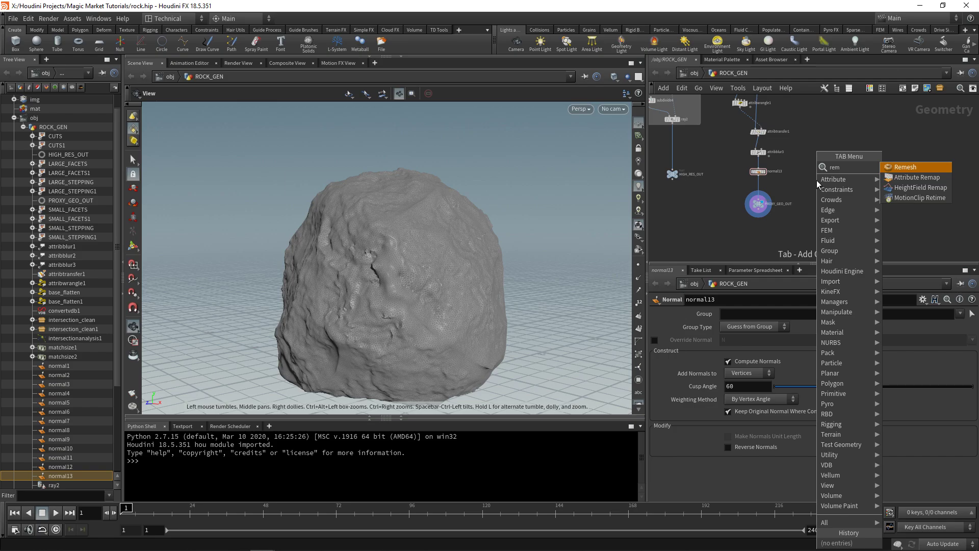
pyautogui.press('Return')
pyautogui.click(817, 184)
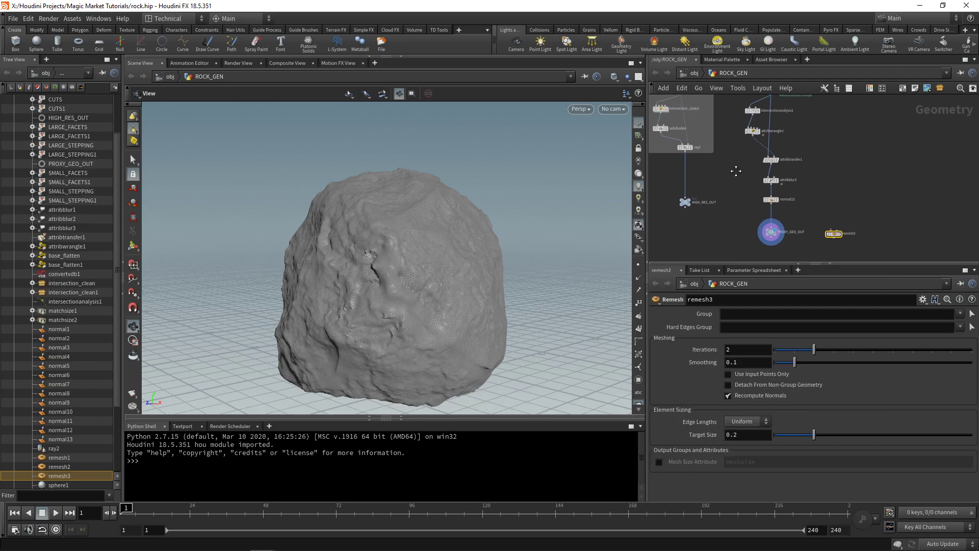
# Display normal6, connect its output to the first input of remesh3, and move remesh3 up beside the proxy chain
pyautogui.click(718, 185)
pyautogui.moveTo(735, 215); pyautogui.dragTo(698, 127, button='middle')
pyautogui.scroll(-2, 699, 127)
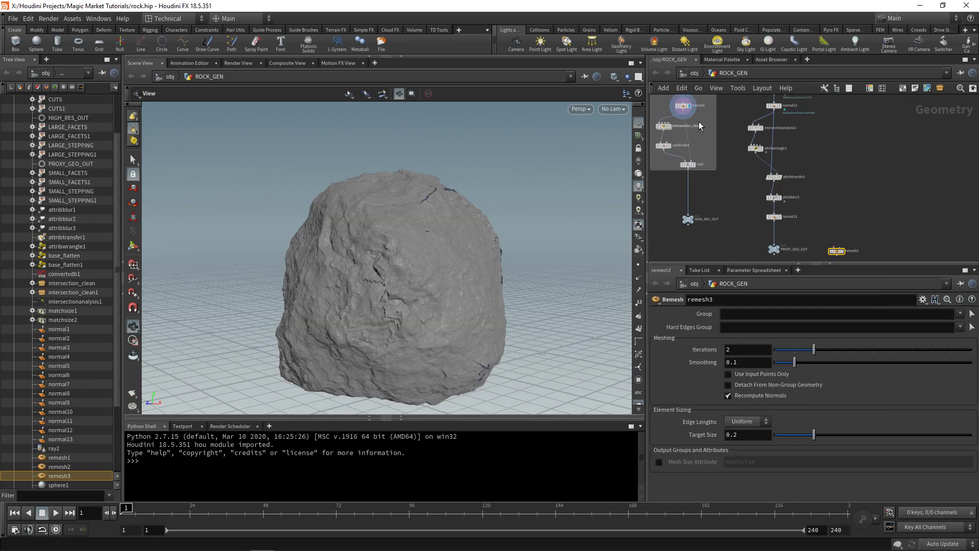
pyautogui.scroll(1, 689, 122)
pyautogui.click(681, 112)
pyautogui.moveTo(723, 184); pyautogui.dragTo(665, 119, button='middle')
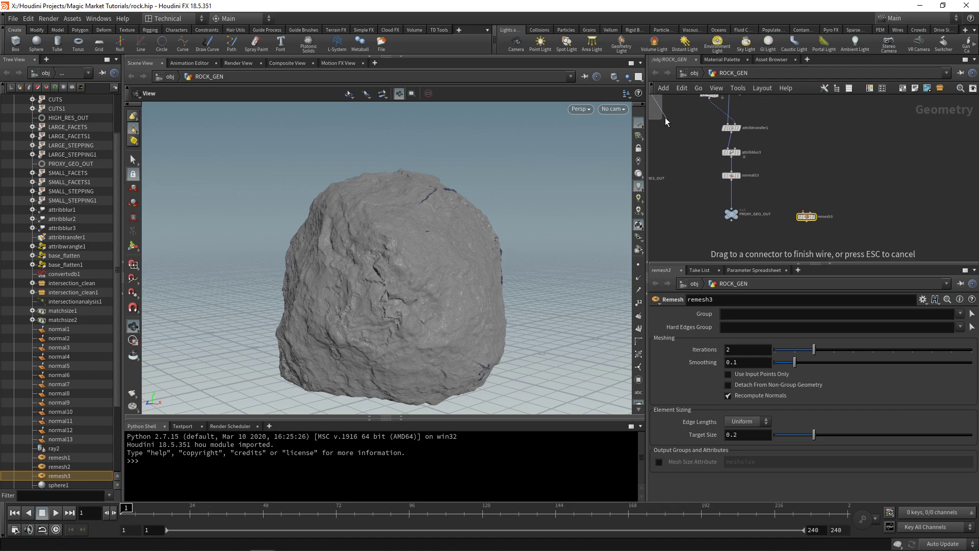
pyautogui.click(801, 212)
pyautogui.moveTo(806, 217); pyautogui.dragTo(810, 135)
pyautogui.moveTo(682, 137); pyautogui.dragTo(739, 240, button='middle')
pyautogui.moveTo(900, 183); pyautogui.dragTo(889, 165, button='middle')
pyautogui.scroll(2, 870, 200)
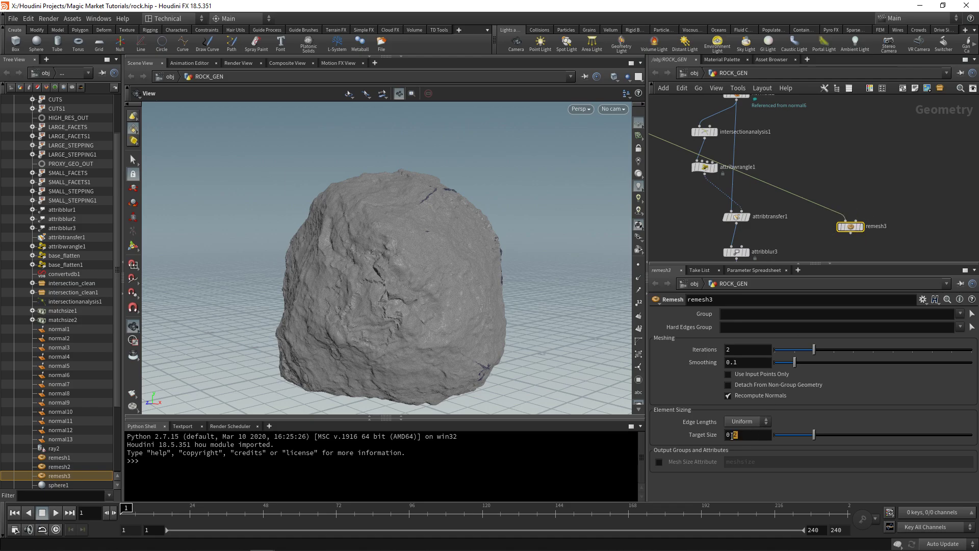
# Set remesh3's target size to 0.05, iterations to 3 and smoothing to 0.5
pyautogui.write('0.05')
pyautogui.press('Return')
pyautogui.click(133, 264)
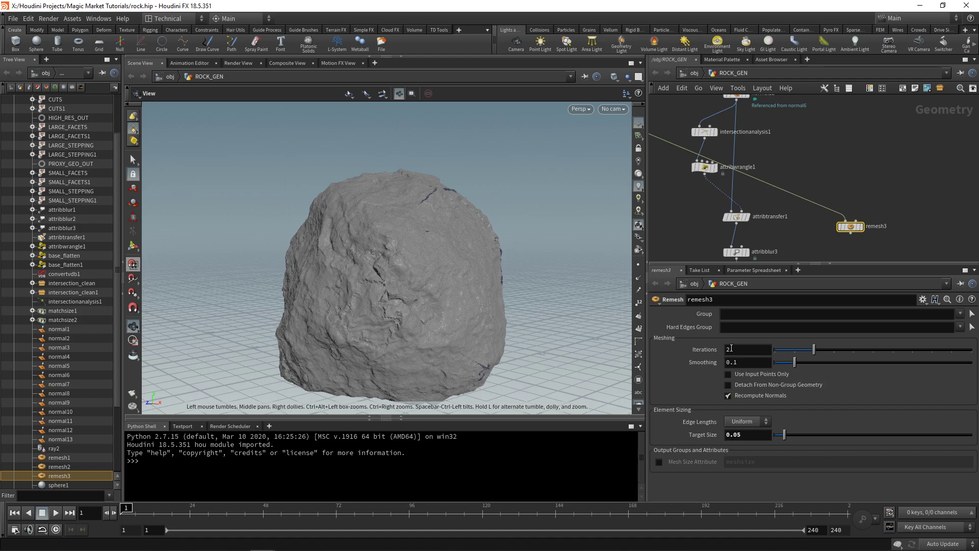
pyautogui.write('3')
pyautogui.press('Return')
pyautogui.write('0.5')
pyautogui.press('Return')
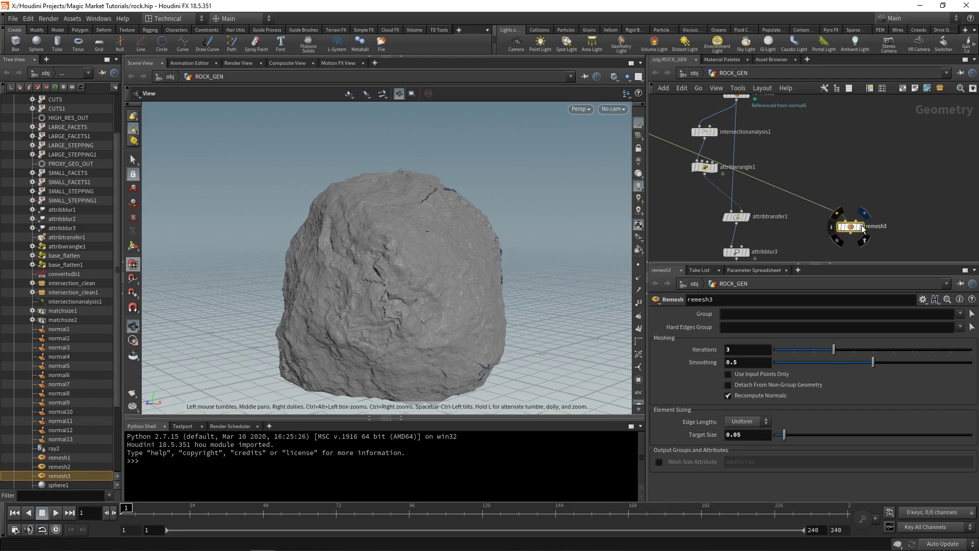
# Compare the remeshed rock from remesh3 with the detailed rock from normal6 by displaying each, ending on remesh3
pyautogui.click(862, 240)
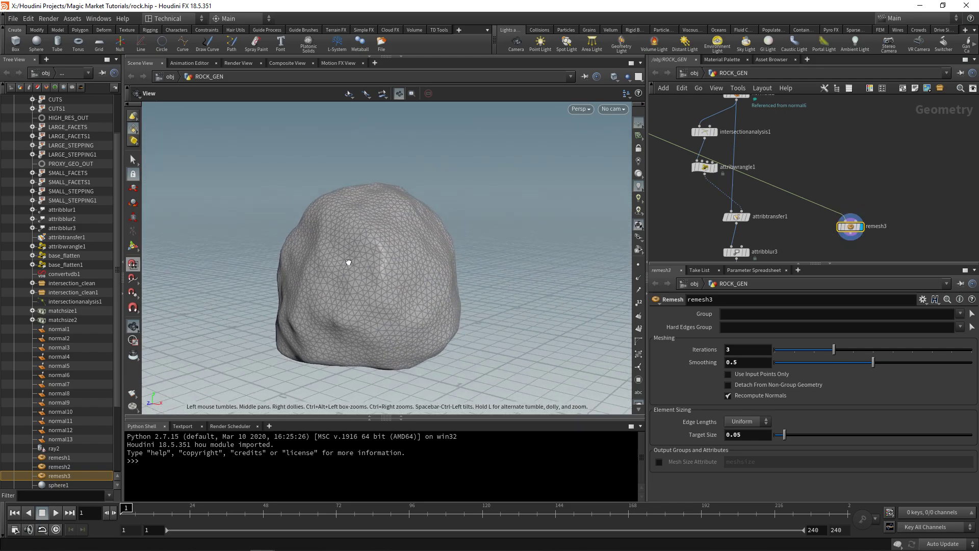
pyautogui.moveTo(790, 188); pyautogui.dragTo(891, 238, button='middle')
pyautogui.click(690, 152)
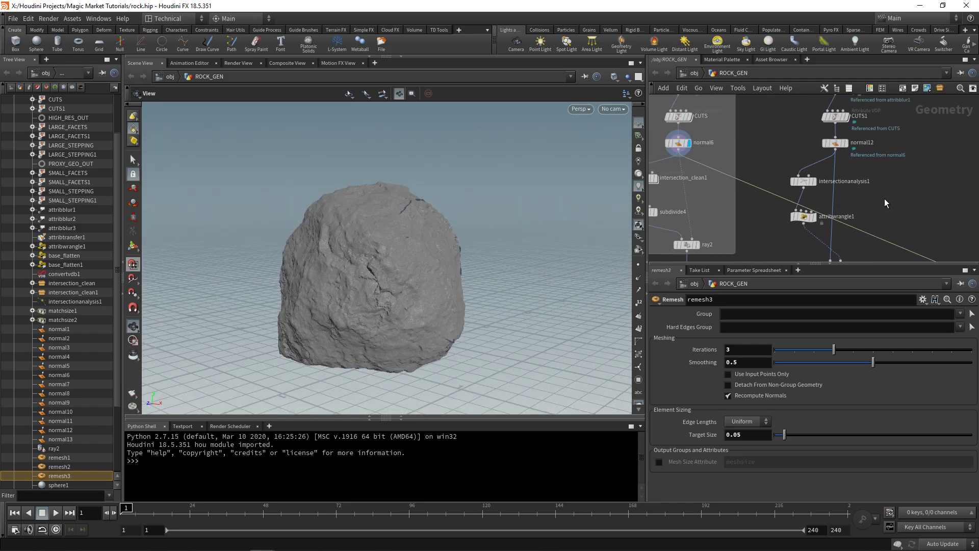
pyautogui.moveTo(885, 203); pyautogui.dragTo(788, 125, button='middle')
pyautogui.click(862, 197)
pyautogui.scroll(5, 378, 227)
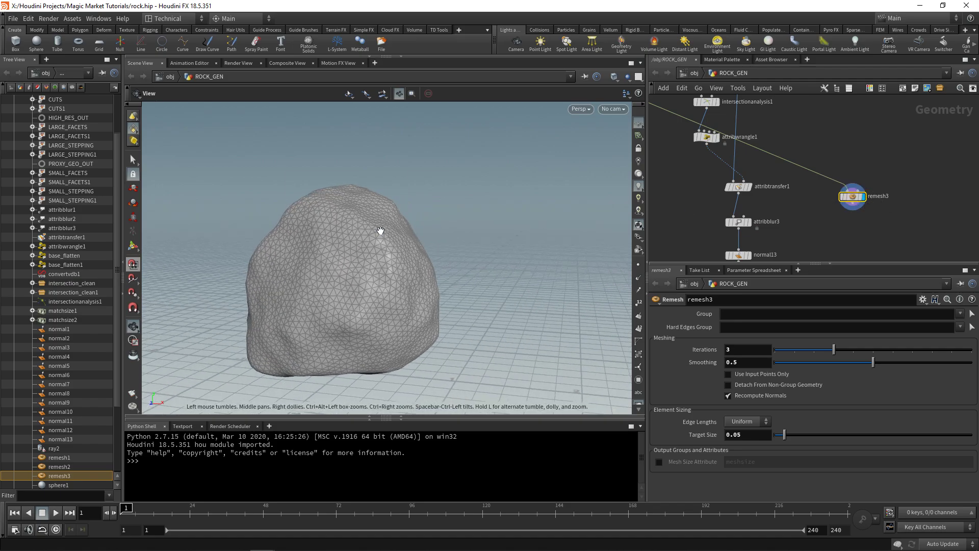
pyautogui.moveTo(396, 245); pyautogui.dragTo(403, 173)
pyautogui.moveTo(870, 209); pyautogui.dragTo(810, 169, button='middle')
pyautogui.scroll(-1, 810, 170)
pyautogui.moveTo(563, 258); pyautogui.dragTo(597, 218)
# Add a UV Autoseam node below remesh3, connected to its output, and display it
pyautogui.click(818, 195)
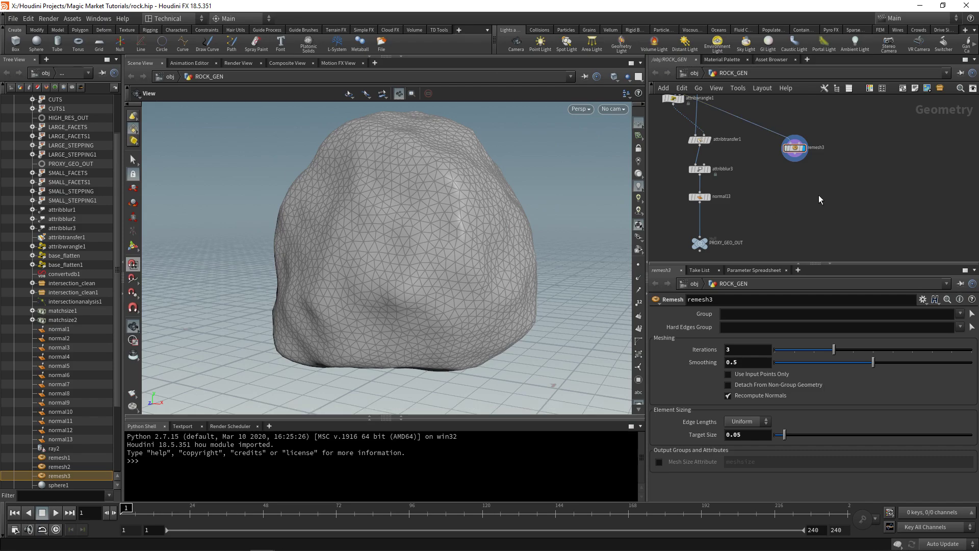
pyautogui.press('Tab')
pyautogui.write('u')
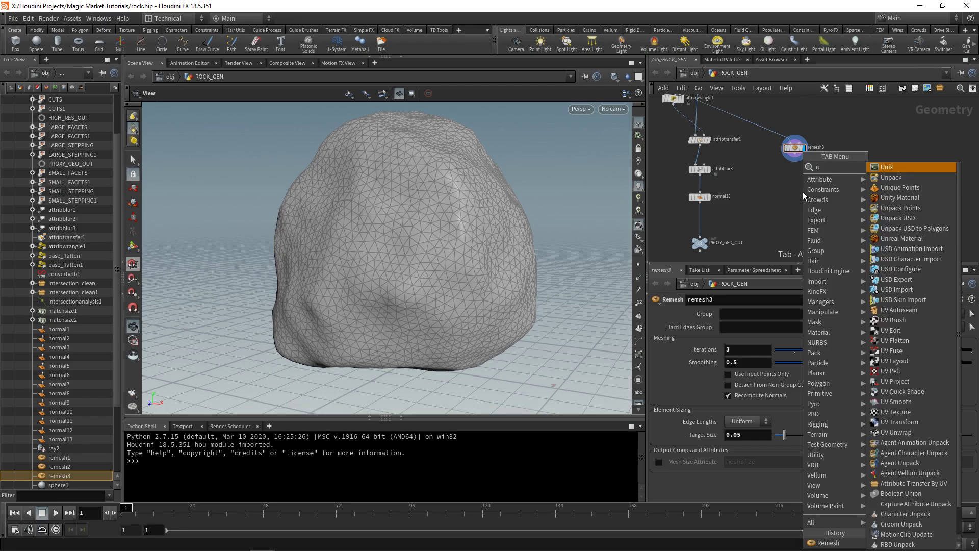
pyautogui.write('vauto')
pyautogui.press('Return')
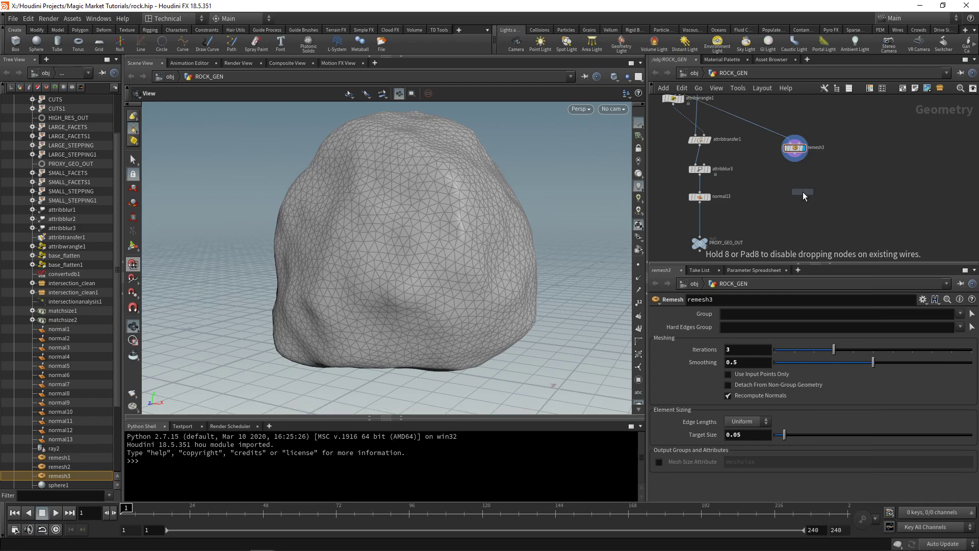
pyautogui.click(803, 196)
pyautogui.moveTo(350, 236); pyautogui.dragTo(405, 266)
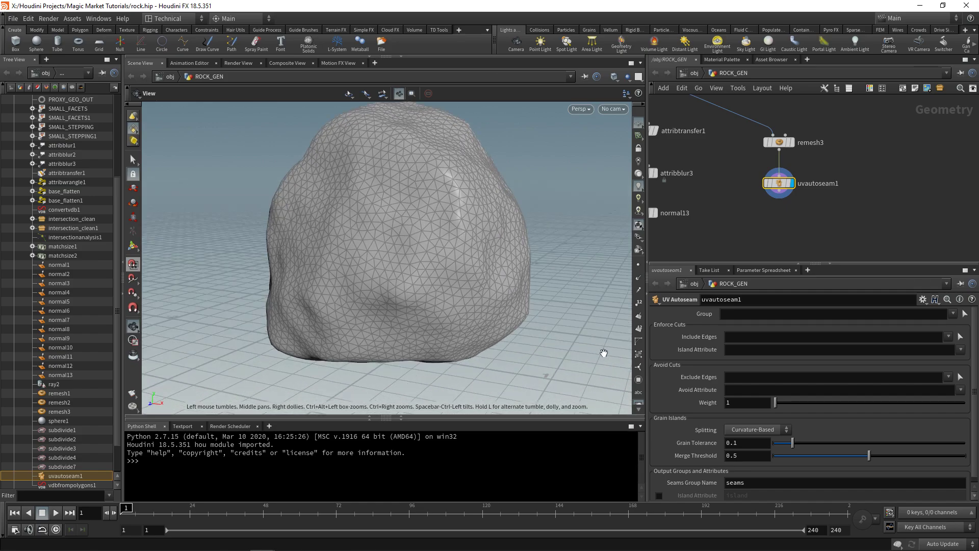
pyautogui.scroll(-1, 748, 439)
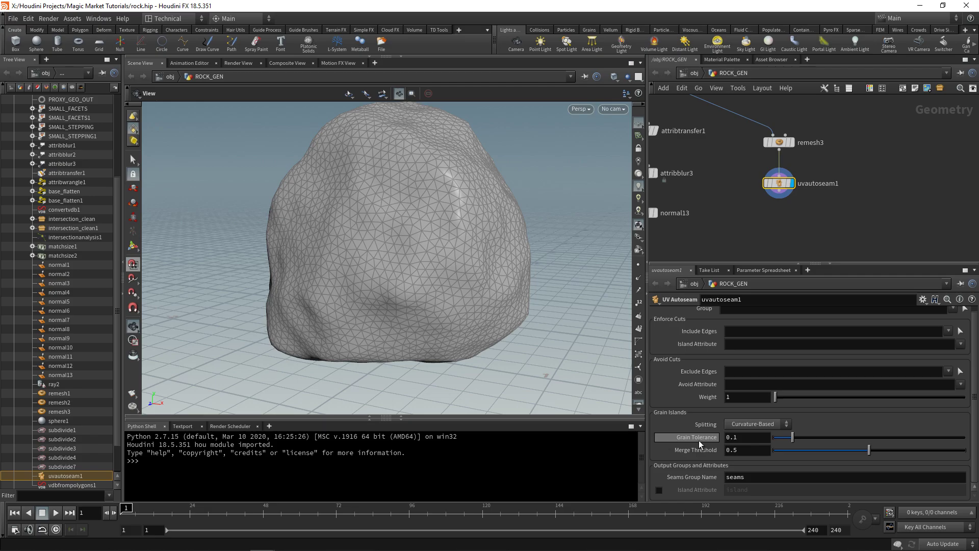
pyautogui.moveTo(432, 253); pyautogui.dragTo(457, 272)
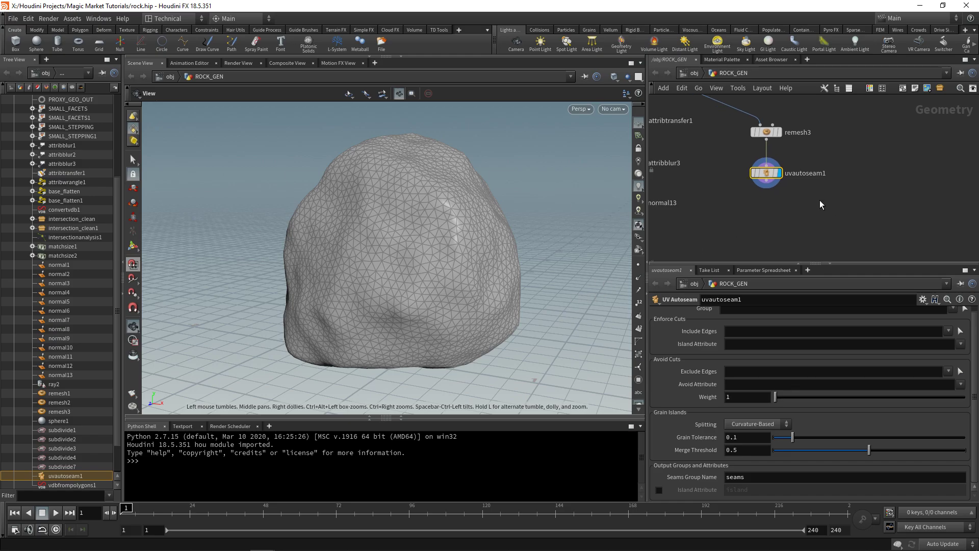
# Add a UV Flatten node below uvautoseam1, connected to its output, and display it
pyautogui.press('Tab')
pyautogui.write('uvflat')
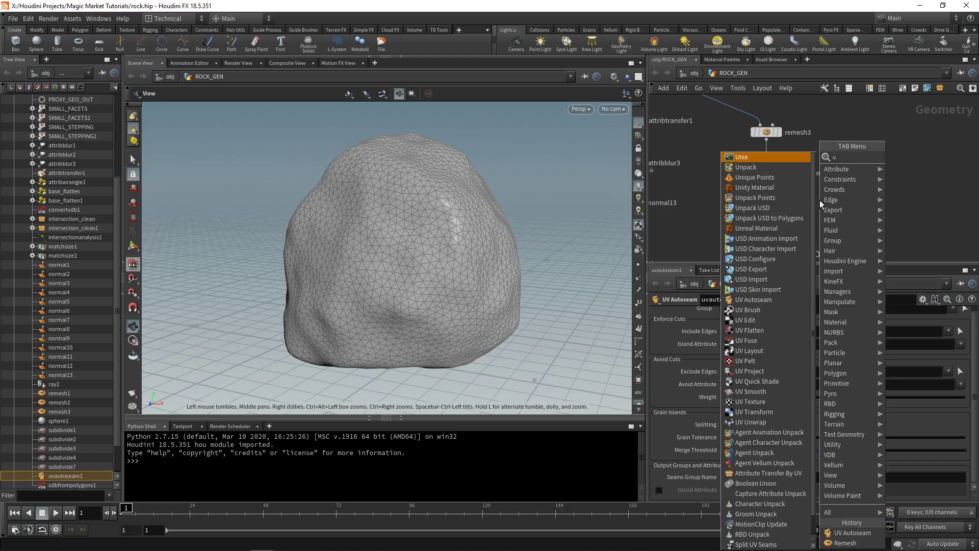
pyautogui.press('Return')
pyautogui.click(766, 214)
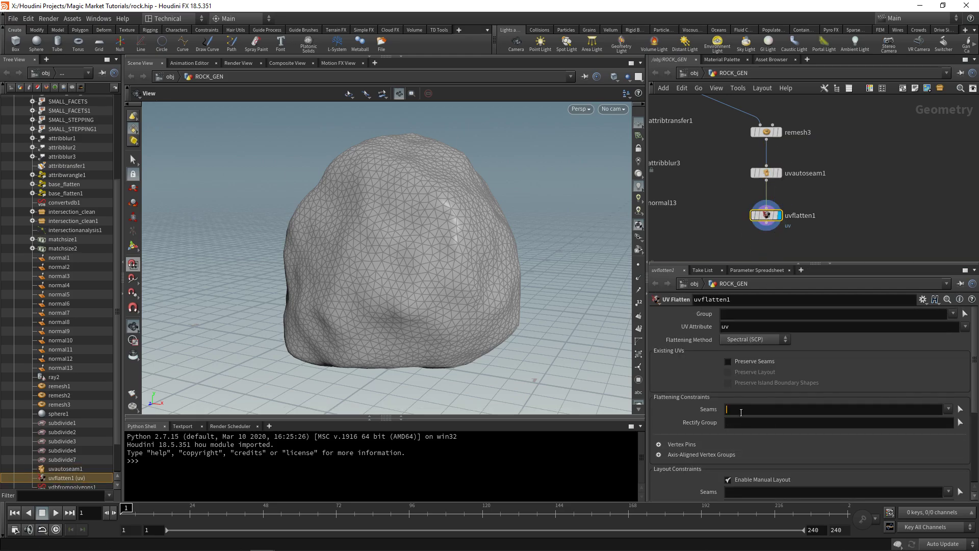
# Set uvflatten1's flattening constraint seams to the seams group and switch the viewport to the UV view
pyautogui.click(741, 412)
pyautogui.write('seams')
pyautogui.press('Return')
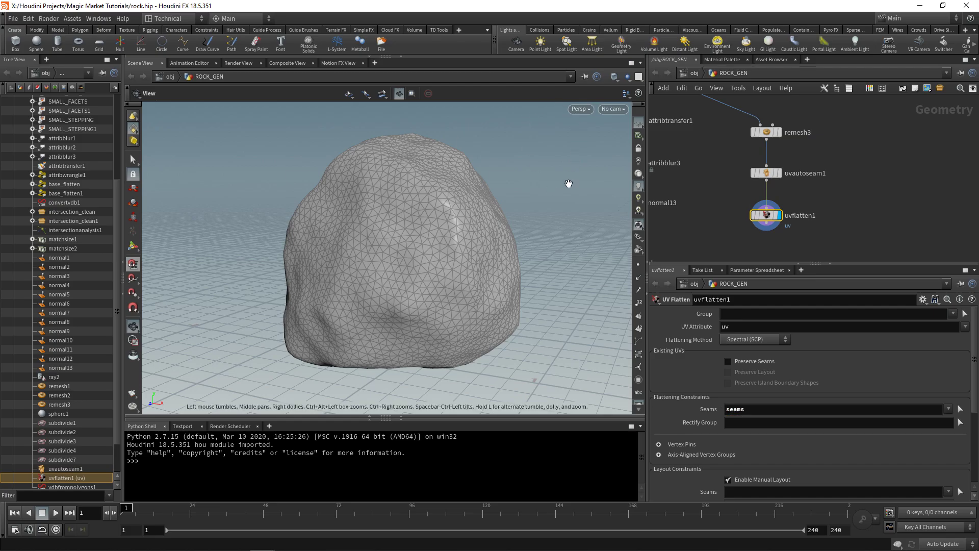
pyautogui.hotkey('space', '5')
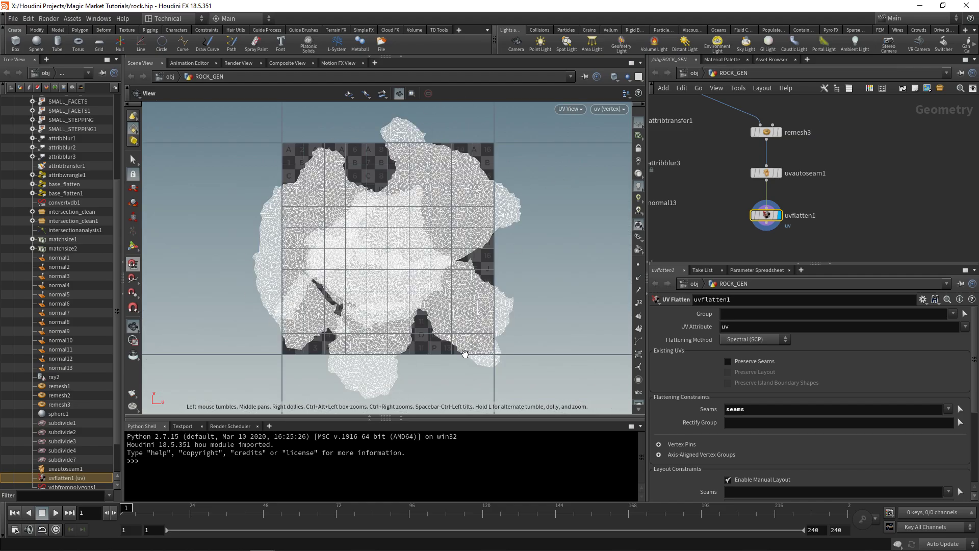
# Add a UV Layout node below uvflatten1, connected to its output, and display the packed UV islands
pyautogui.moveTo(832, 220); pyautogui.dragTo(819, 175, button='middle')
pyautogui.press('Tab')
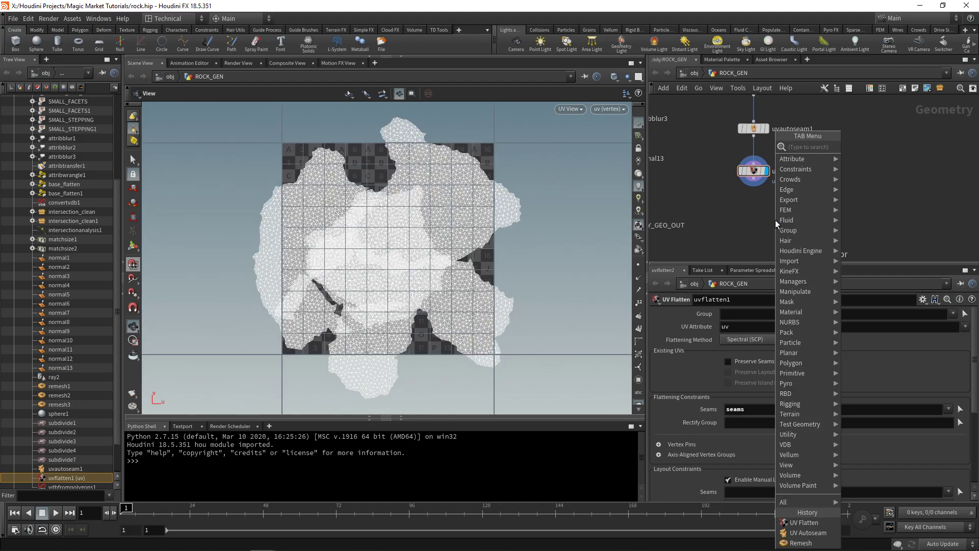
pyautogui.write('uv layou')
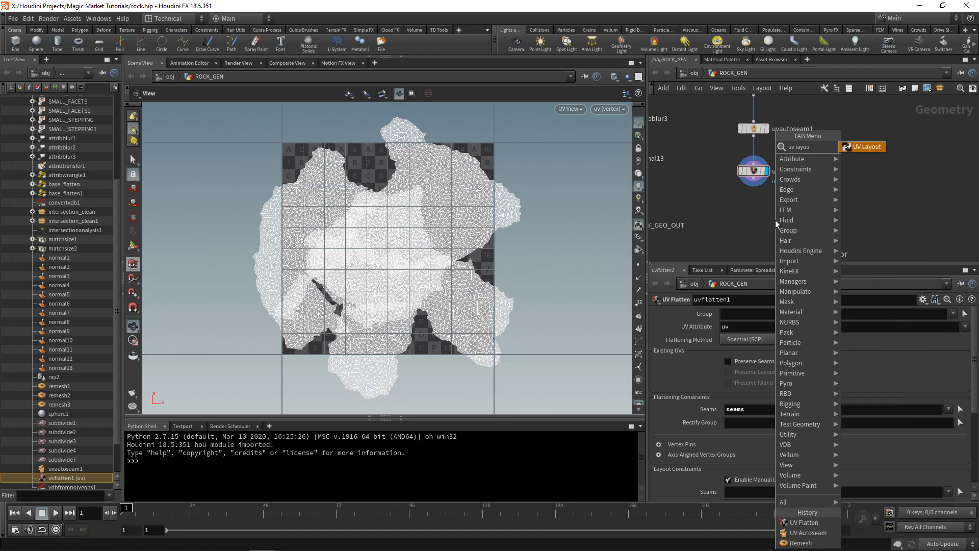
pyautogui.press('Return')
pyautogui.click(752, 221)
pyautogui.scroll(3, 414, 148)
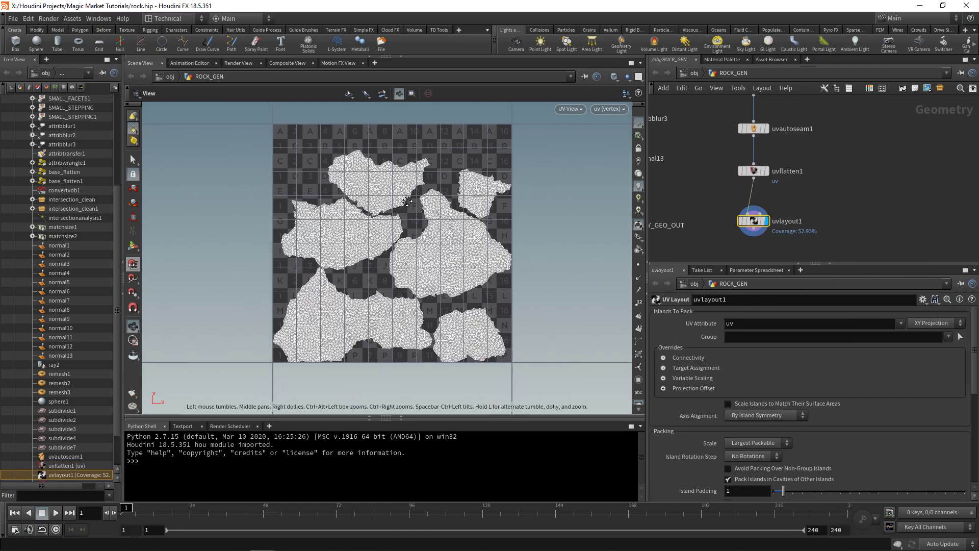
# Try a Grain Tolerance of 0.2 on uvautoseam1 and settle on 0.15, checking the packed UV islands
pyautogui.click(754, 174)
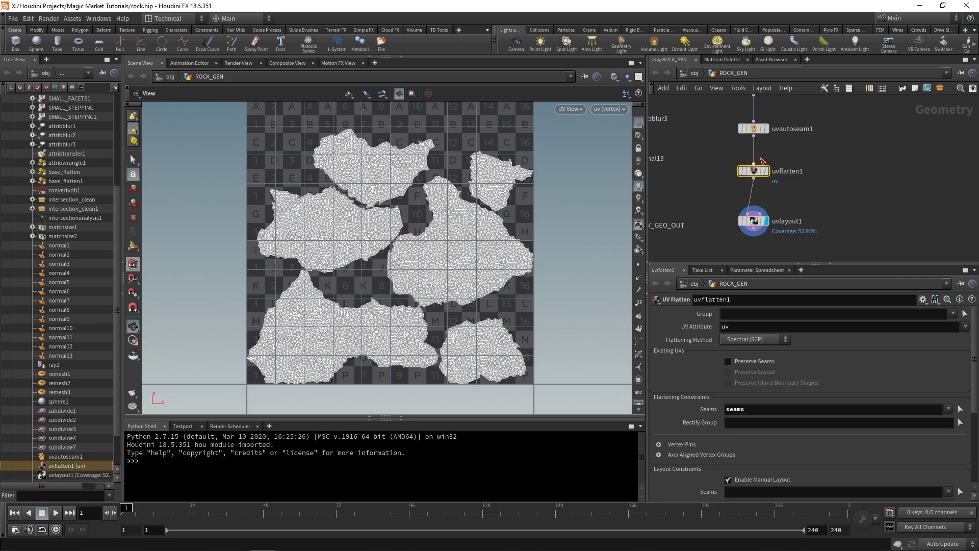
pyautogui.click(752, 131)
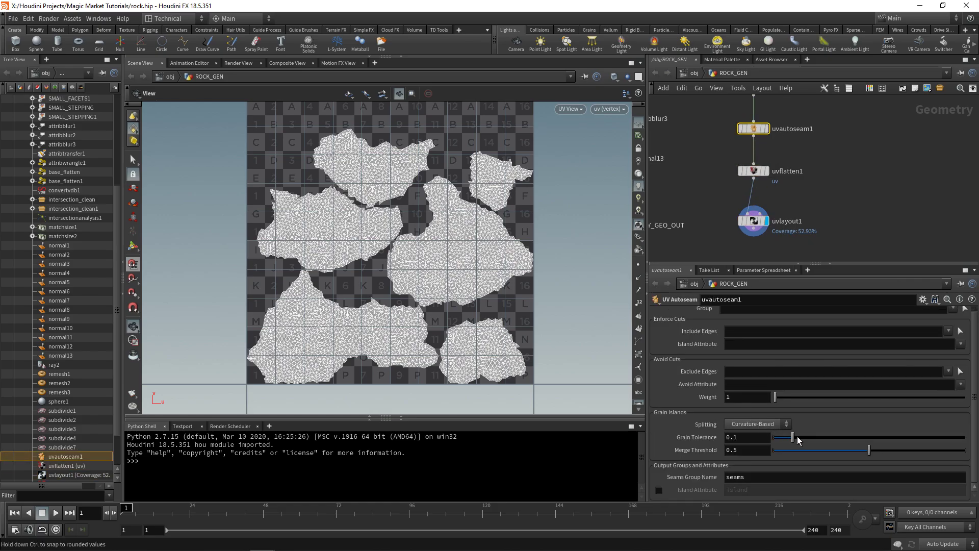
pyautogui.click(741, 438)
pyautogui.write('0.')
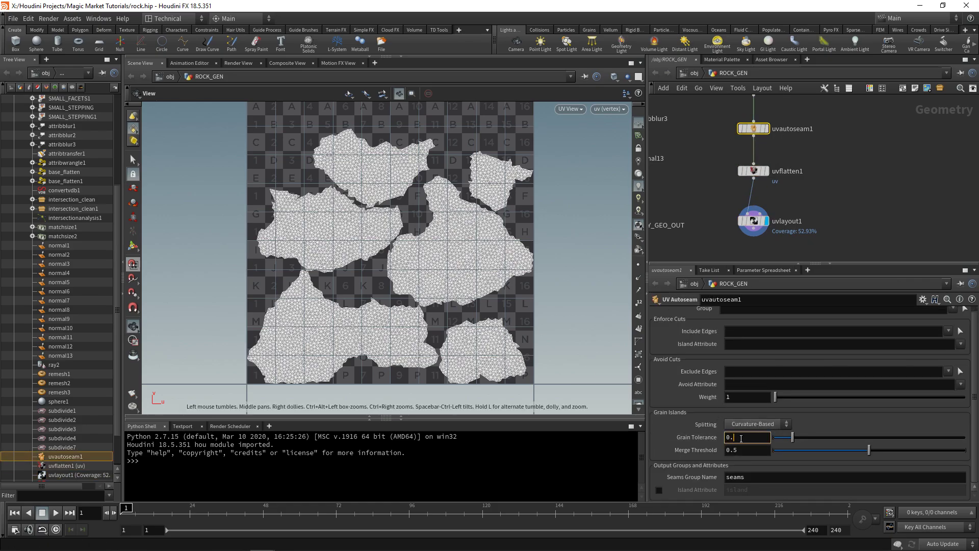
pyautogui.write('2')
pyautogui.press('Return')
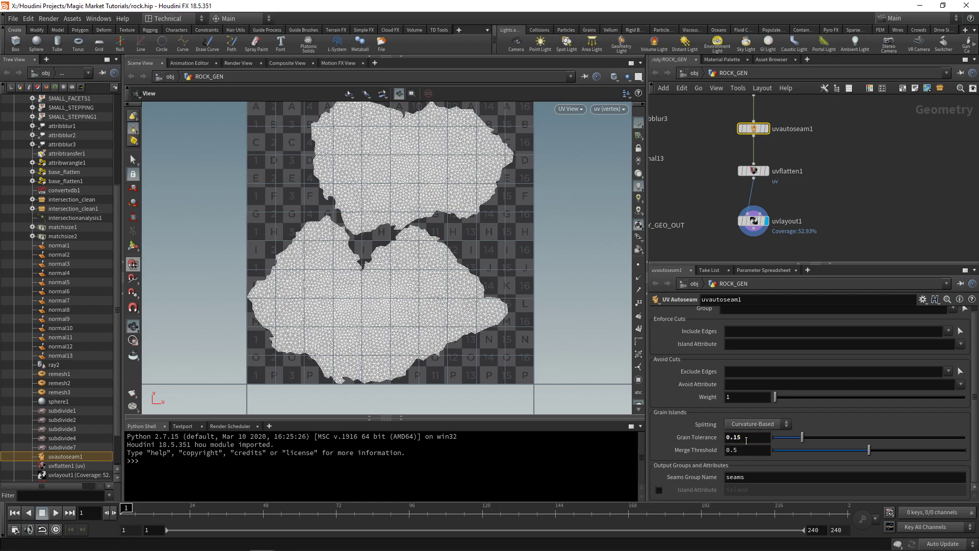
pyautogui.press('Return')
pyautogui.moveTo(386, 245); pyautogui.dragTo(383, 214, button='right')
pyautogui.moveTo(383, 214); pyautogui.dragTo(393, 233, button='middle')
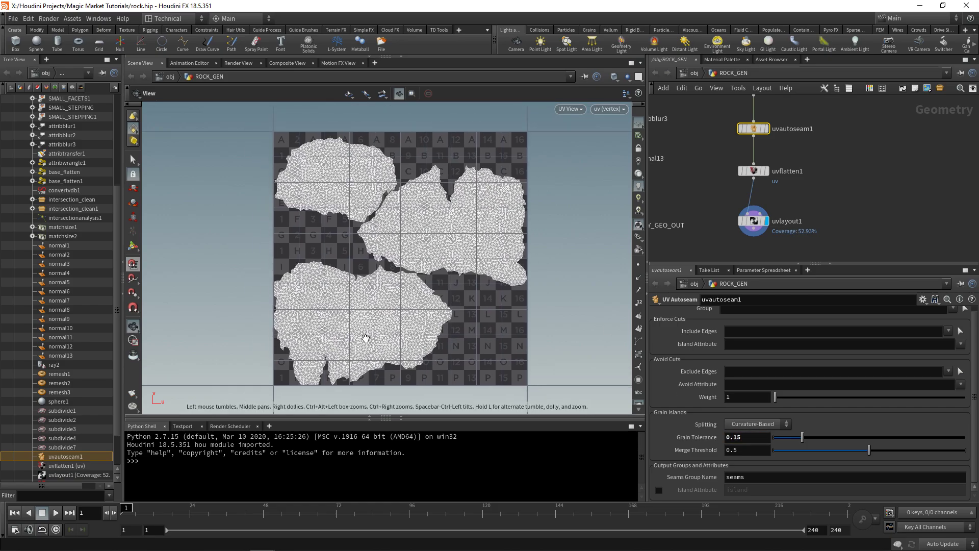
# Return the viewport to the perspective view and inspect uvlayout1's geometry information
pyautogui.click(581, 111)
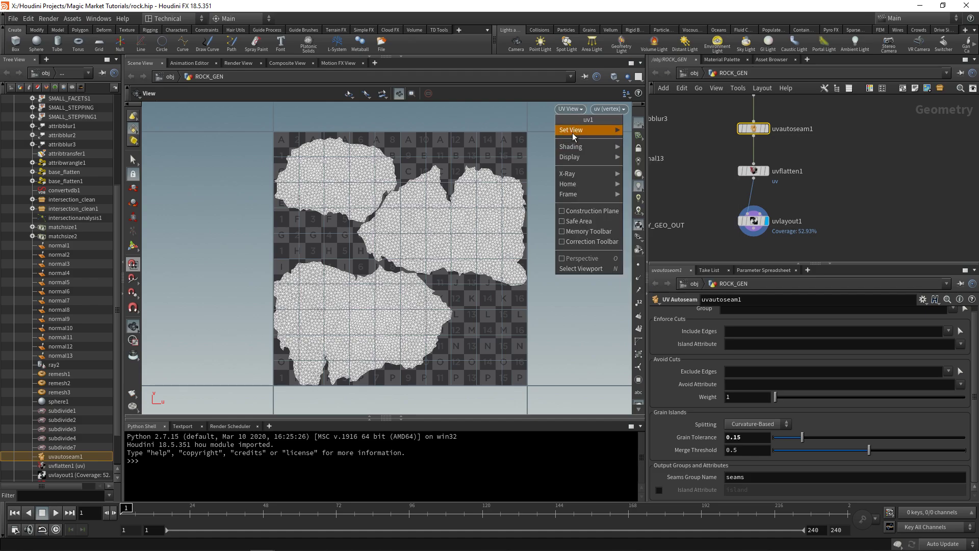
pyautogui.moveTo(591, 130)
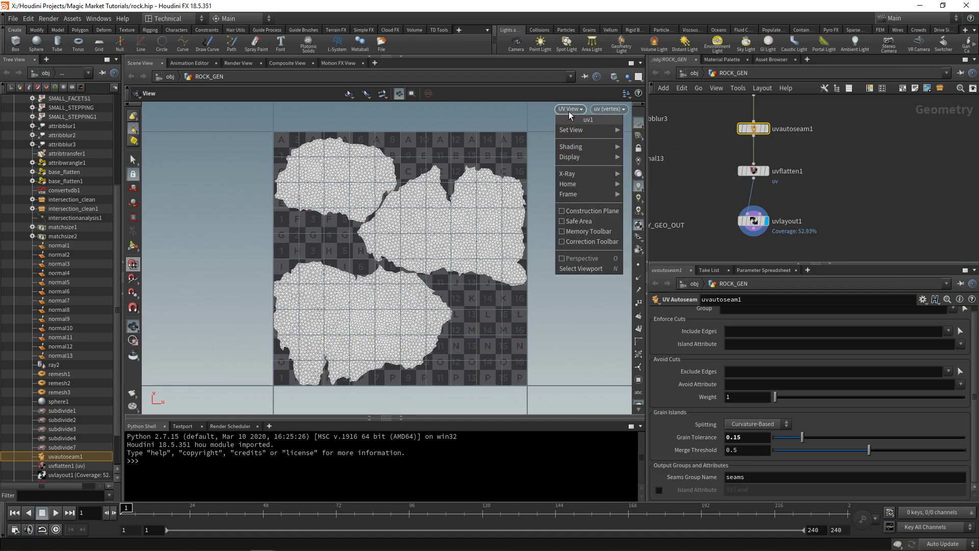
pyautogui.click(644, 131)
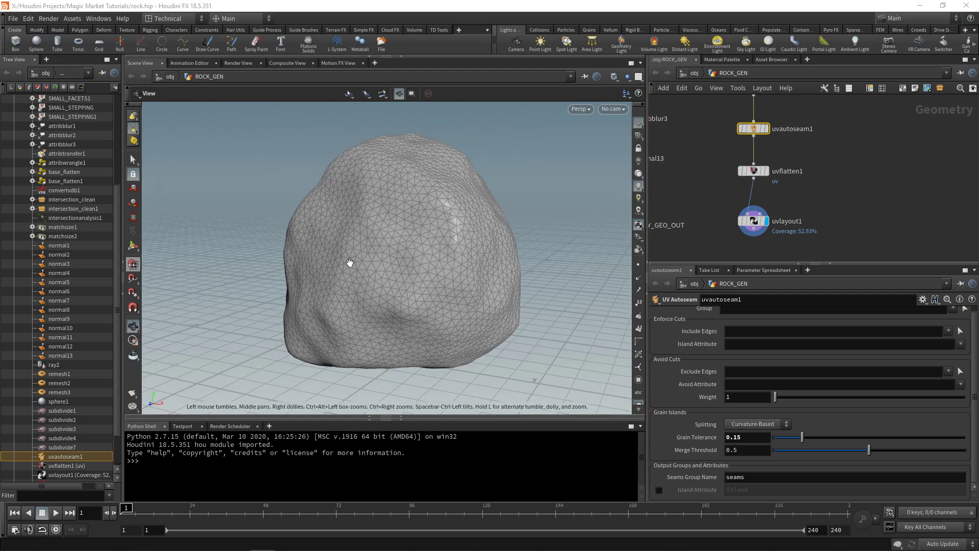
pyautogui.moveTo(350, 262); pyautogui.dragTo(403, 232)
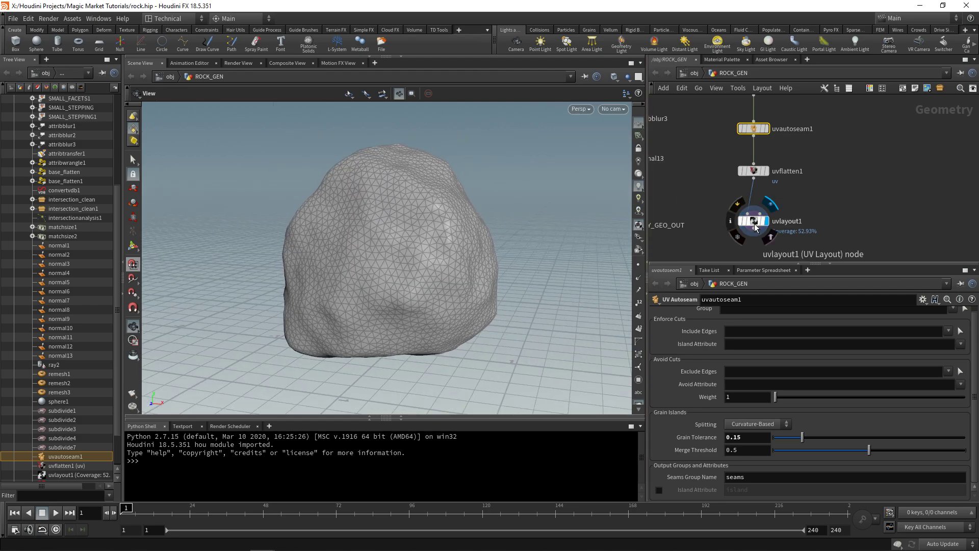
pyautogui.middleClick(755, 227)
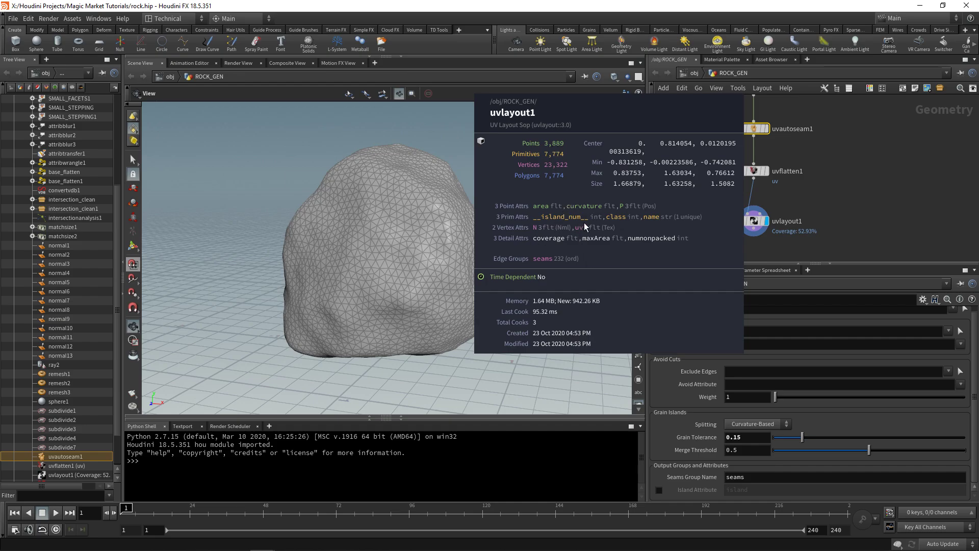
# Try a UV Quick Shade node below uvlayout1 to check the rock's UVs, and delete it
pyautogui.scroll(-3, 784, 167)
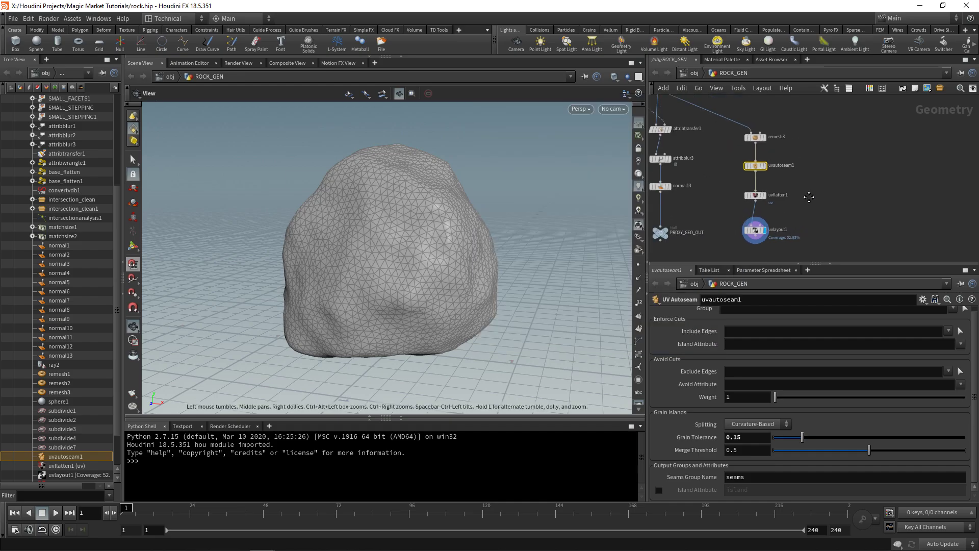
pyautogui.press('Tab')
pyautogui.write('uv quick')
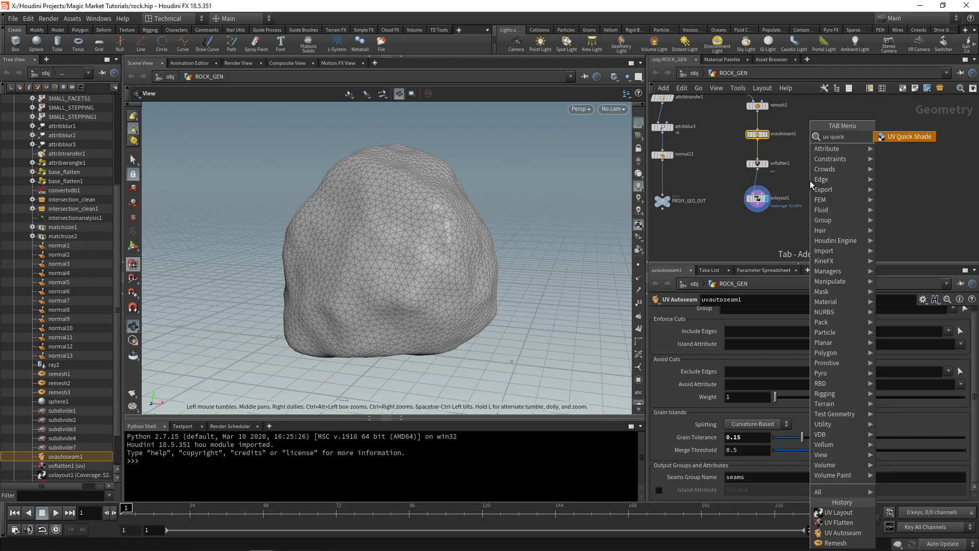
pyautogui.press('Return')
pyautogui.click(798, 232)
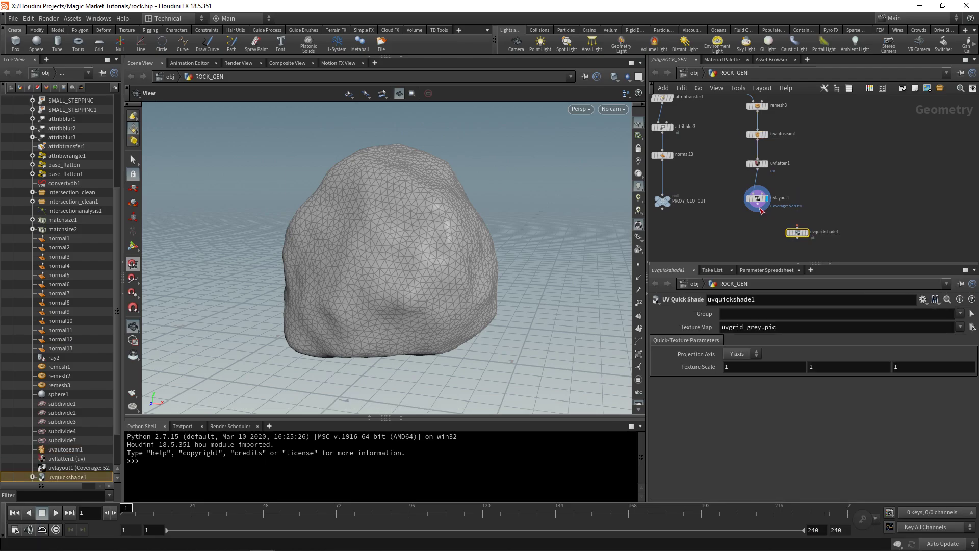
pyautogui.moveTo(428, 257); pyautogui.dragTo(393, 258)
pyautogui.press('Delete')
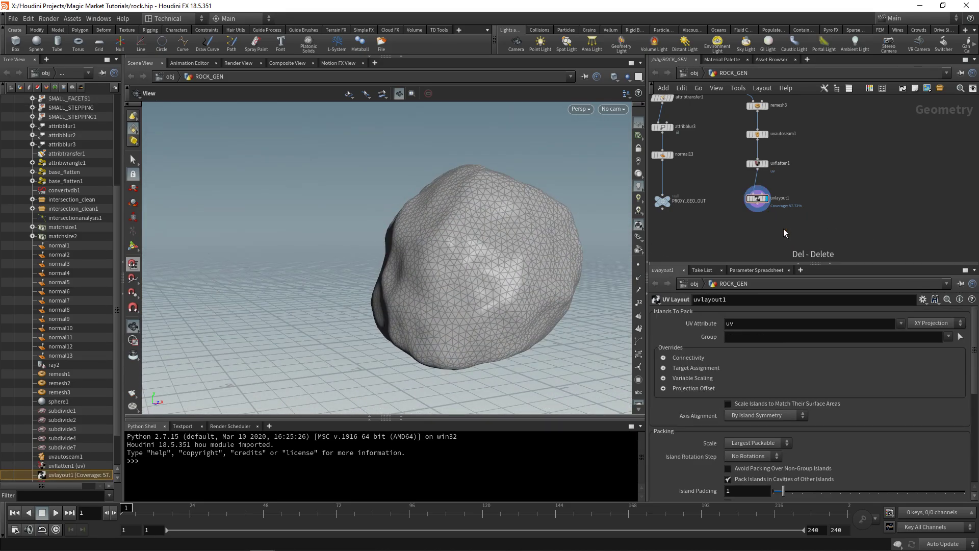
# Review the high-res, proxy and low-poly branches and examine the settings of uvautoseam1 and uvflatten1
pyautogui.moveTo(811, 182); pyautogui.dragTo(794, 222, button='middle')
pyautogui.scroll(-2, 813, 203)
pyautogui.moveTo(790, 149); pyautogui.dragTo(812, 217, button='middle')
pyautogui.scroll(-2, 802, 166)
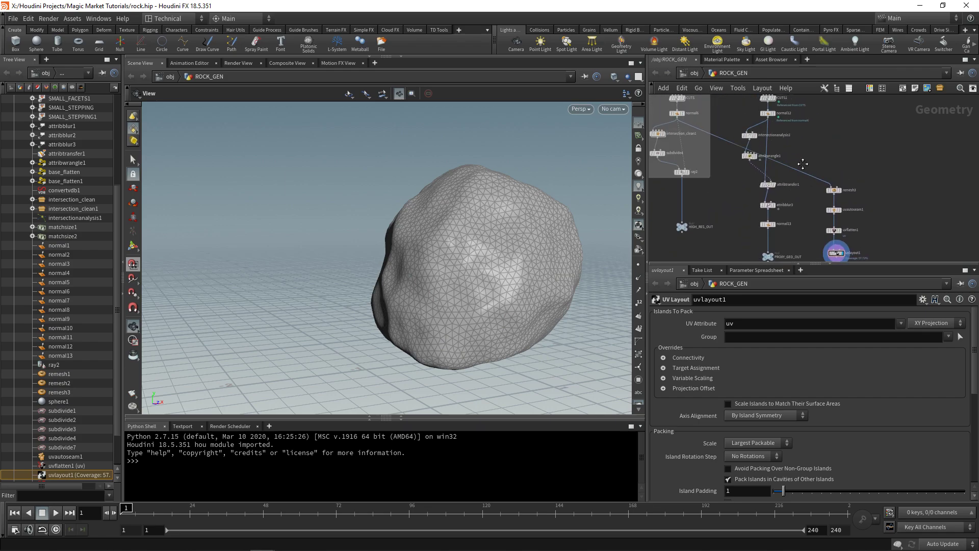
pyautogui.moveTo(802, 166); pyautogui.dragTo(795, 136, button='middle')
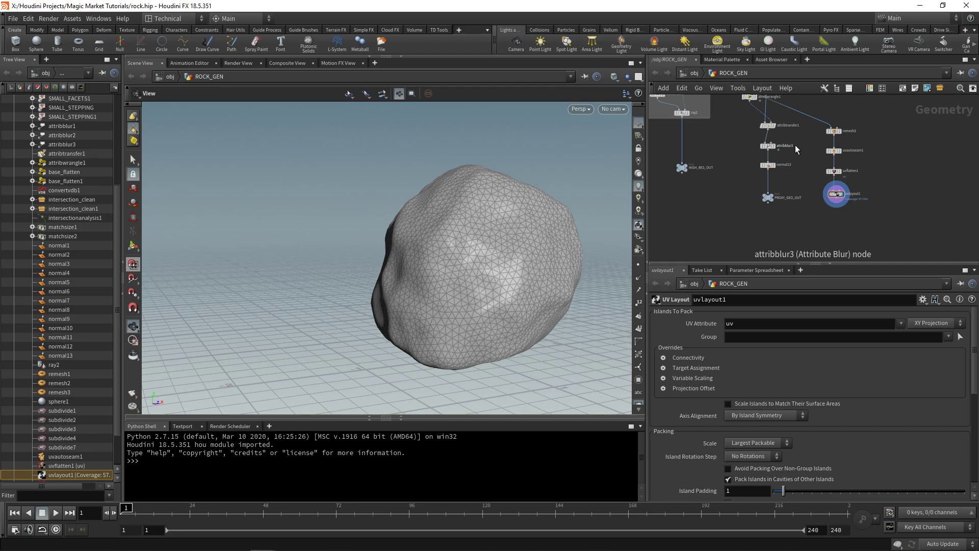
pyautogui.scroll(3, 805, 168)
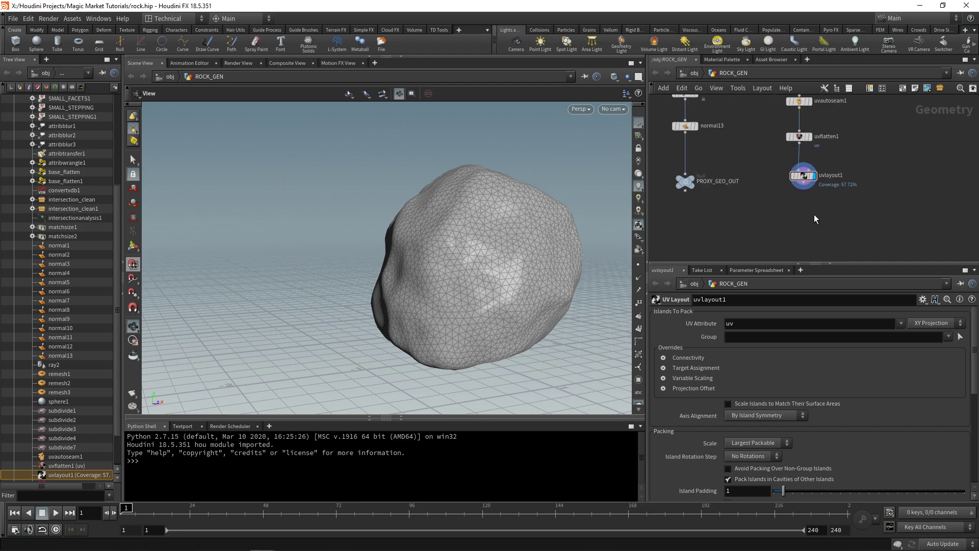
pyautogui.moveTo(814, 213); pyautogui.dragTo(791, 199, button='middle')
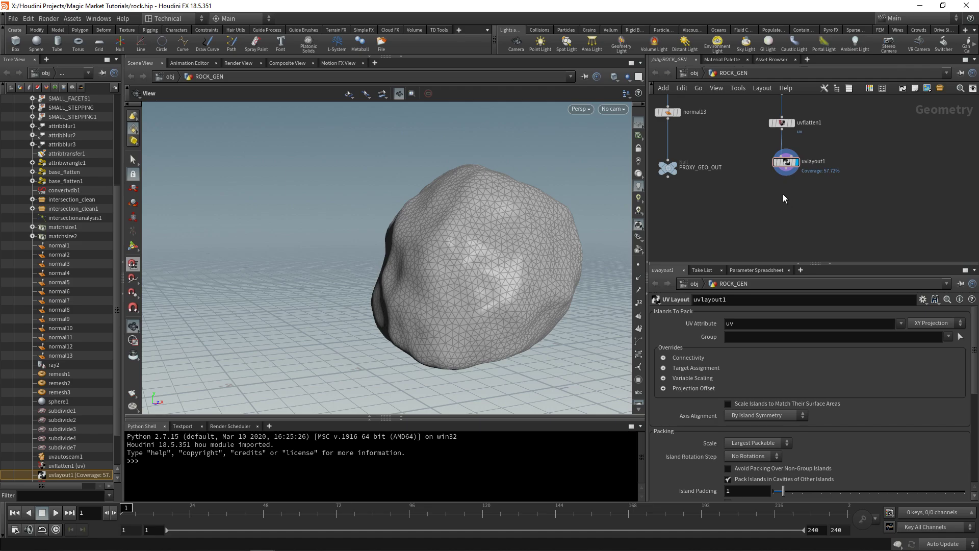
pyautogui.moveTo(782, 194); pyautogui.dragTo(783, 282, button='middle')
pyautogui.click(779, 179)
pyautogui.moveTo(823, 206); pyautogui.dragTo(816, 167, button='middle')
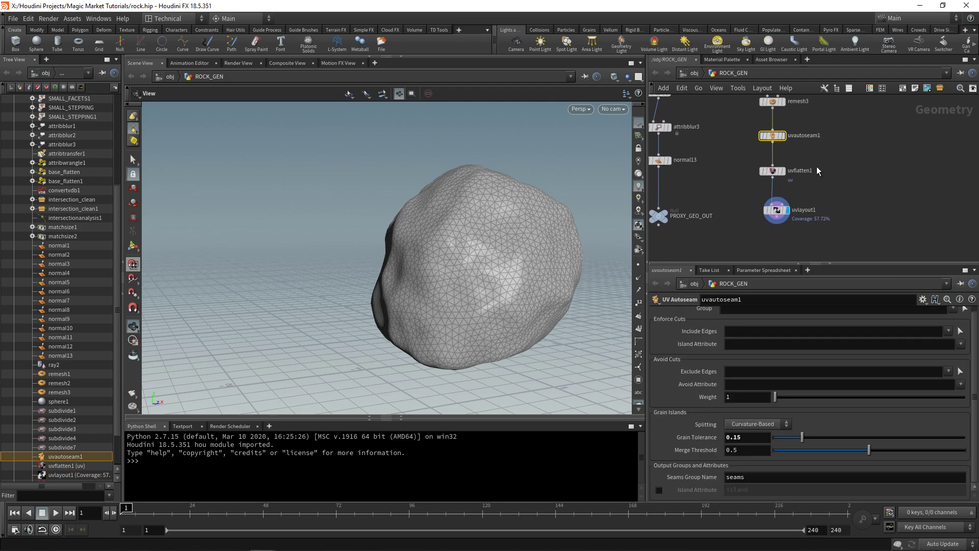
pyautogui.scroll(2, 794, 146)
pyautogui.click(763, 181)
pyautogui.click(760, 134)
pyautogui.click(763, 183)
pyautogui.moveTo(809, 212); pyautogui.dragTo(807, 175, button='middle')
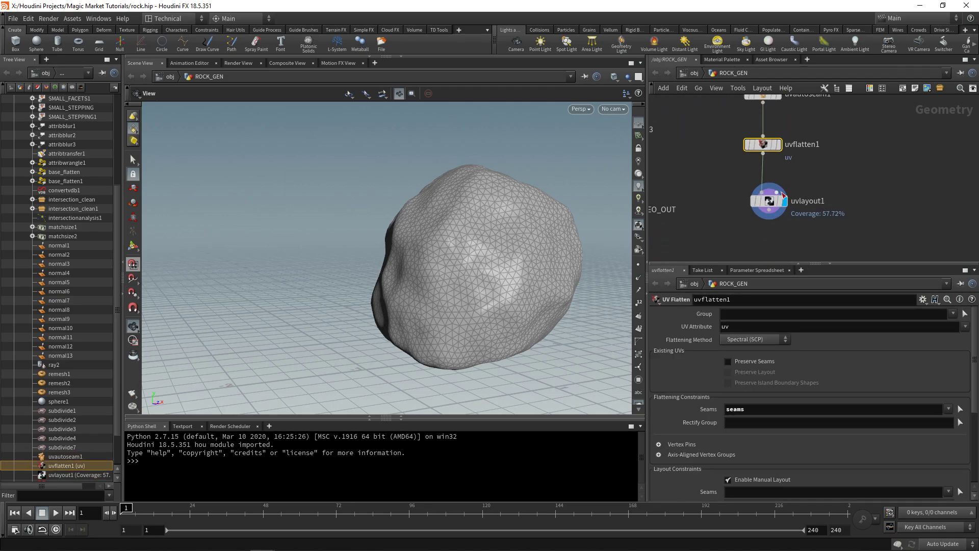
# Add a Null node below uvlayout1, connected to its output, and name it LOW_RES_OUT
pyautogui.click(767, 200)
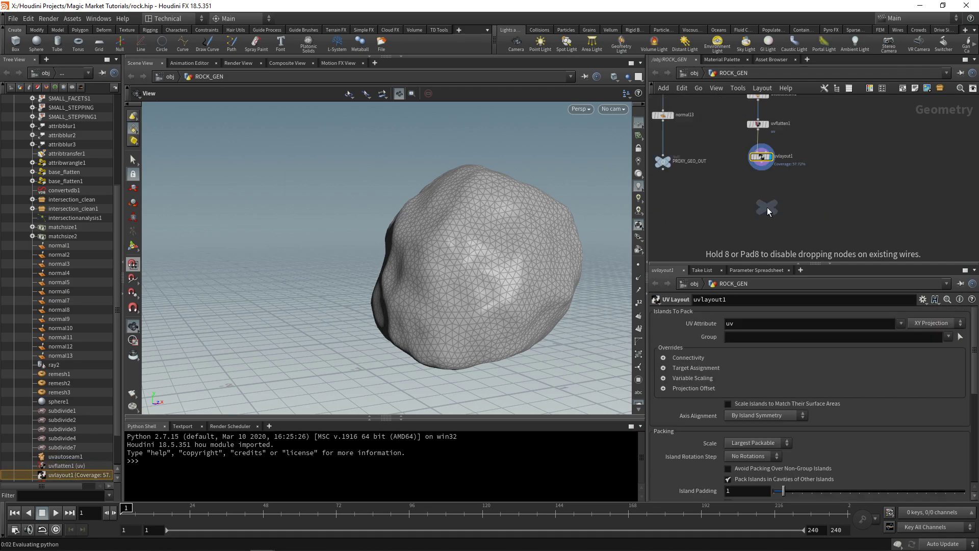
pyautogui.click(761, 197)
pyautogui.scroll(1, 785, 164)
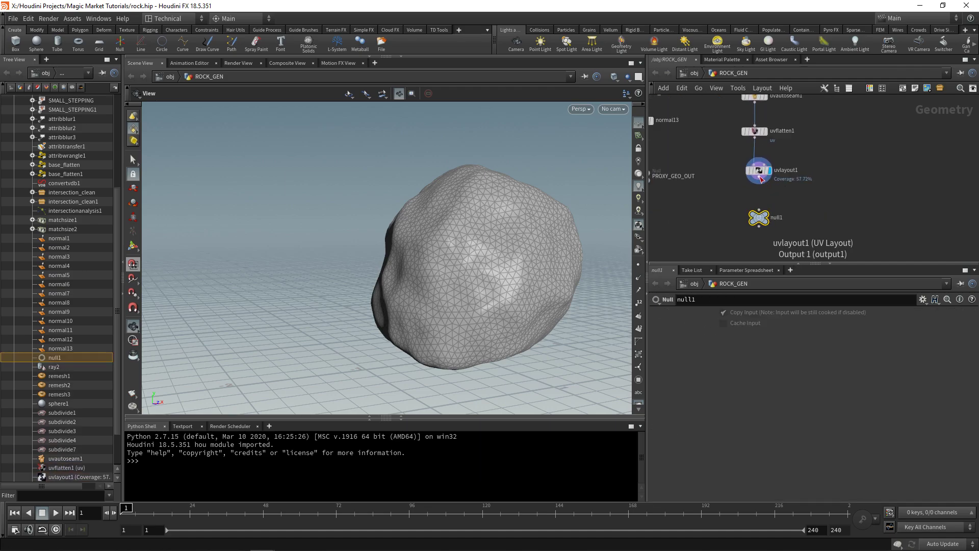
pyautogui.doubleClick(777, 217)
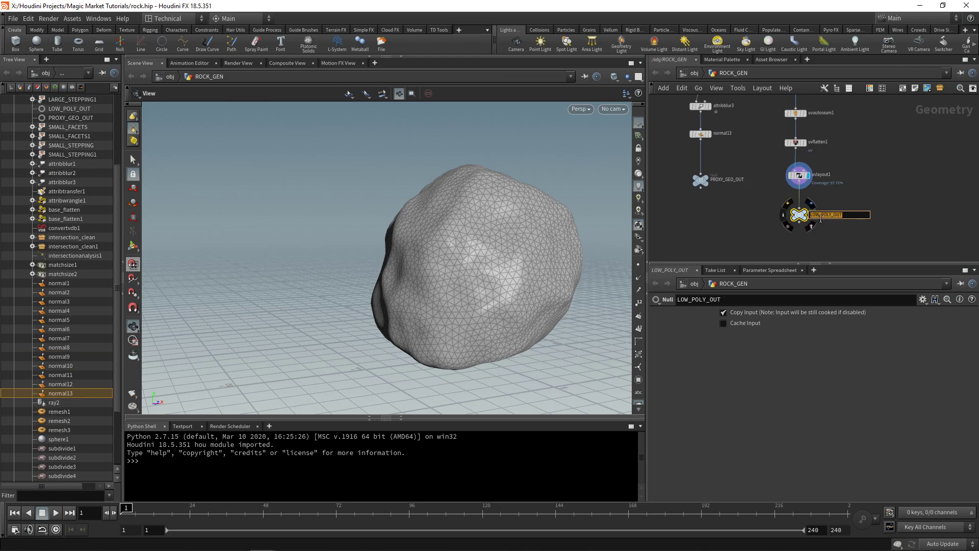
pyautogui.write('LOW_RES_OUT')
pyautogui.press('Return')
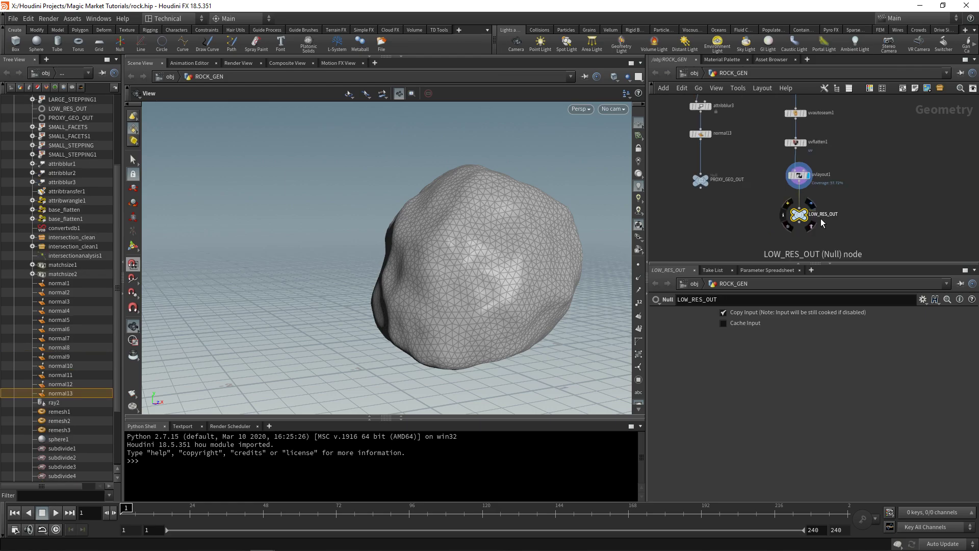
# Display LOW_RES_OUT and enclose the low-poly nodes from remesh3 to uvlayout1 in a network box
pyautogui.scroll(-5, 782, 202)
pyautogui.moveTo(854, 213); pyautogui.dragTo(802, 192, button='middle')
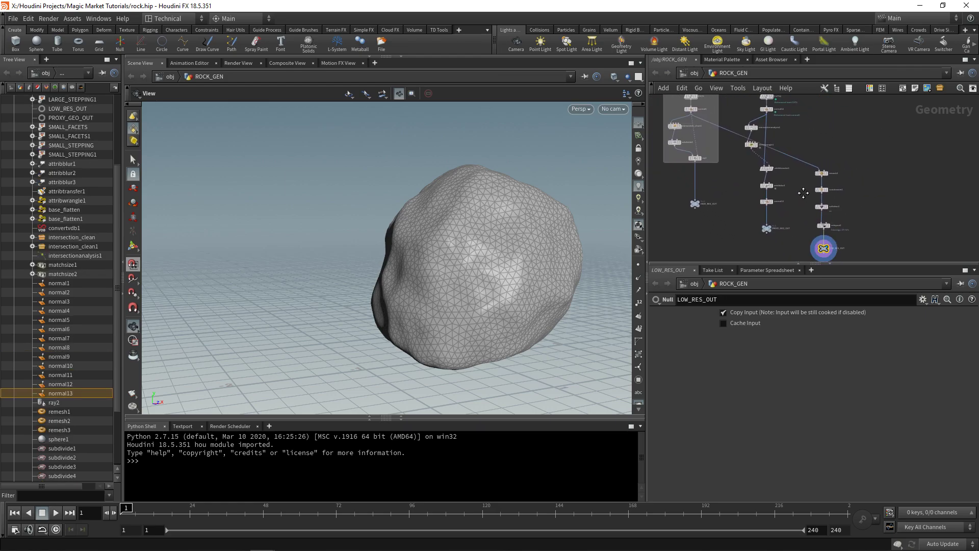
pyautogui.scroll(-4, 818, 204)
pyautogui.scroll(5, 817, 209)
pyautogui.moveTo(844, 243); pyautogui.dragTo(776, 159)
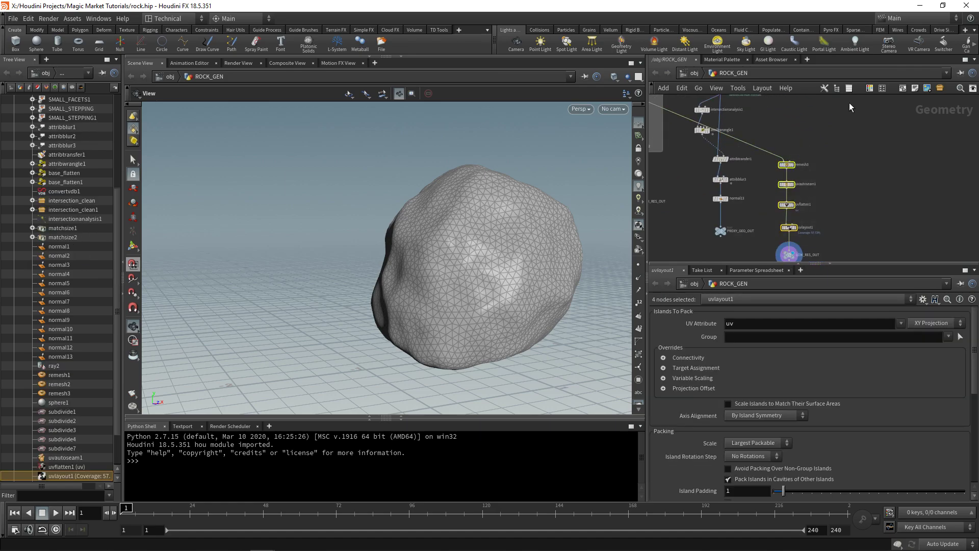
pyautogui.click(904, 88)
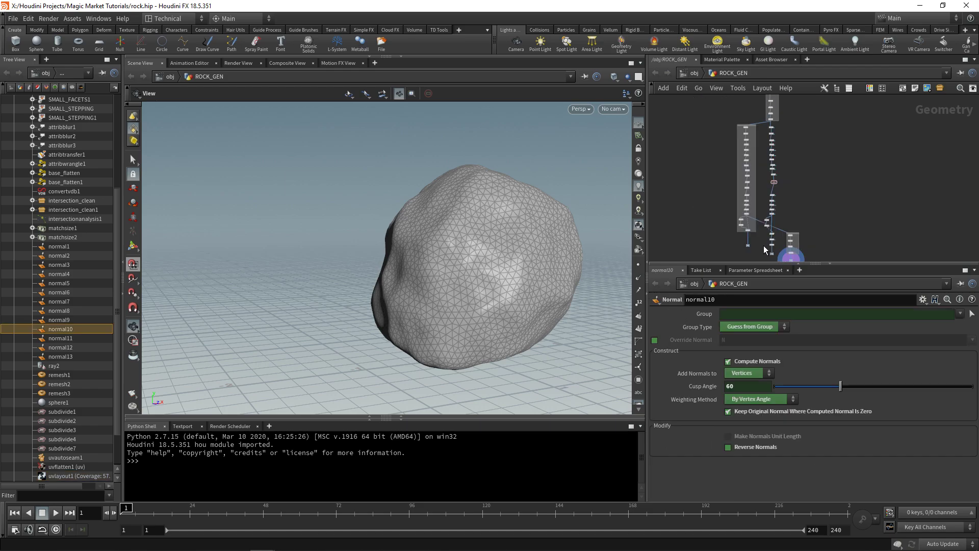
# Enclose the proxy branch in a network box titled "proxy" and title the high-resolution branch's box "high poly"
pyautogui.moveTo(763, 246); pyautogui.dragTo(785, 126)
pyautogui.click(882, 88)
pyautogui.write('high ')
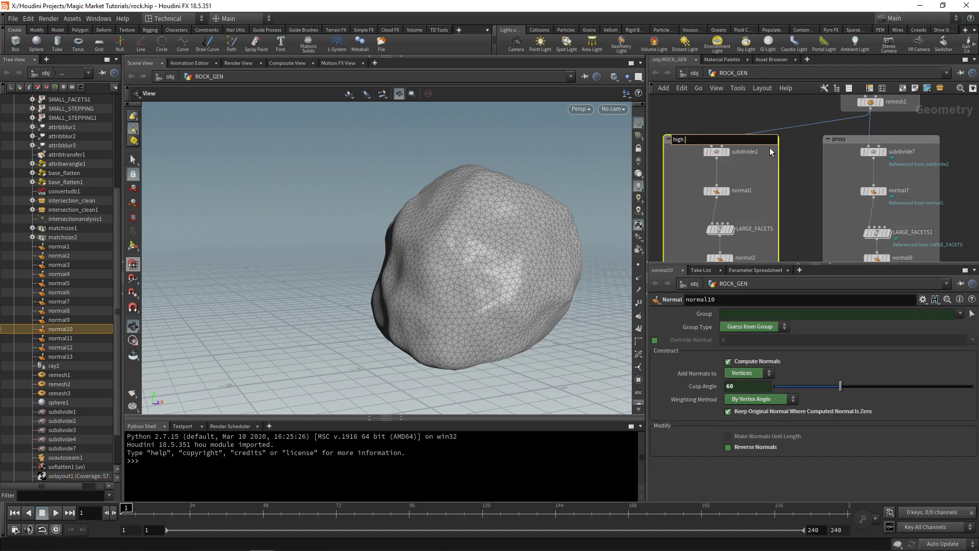
pyautogui.write('res')
pyautogui.press('Return')
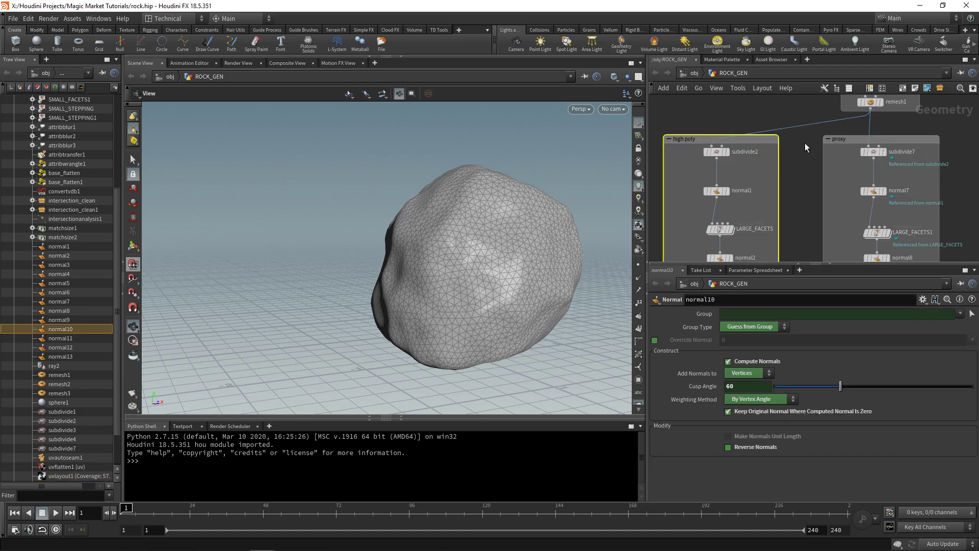
# Review the boxed network branches and save the scene file rock.hip
pyautogui.scroll(-5, 804, 143)
pyautogui.moveTo(867, 240); pyautogui.dragTo(836, 145, button='middle')
pyautogui.scroll(2, 719, 124)
pyautogui.scroll(-4, 734, 141)
pyautogui.moveTo(811, 105); pyautogui.dragTo(848, 222, button='middle')
pyautogui.scroll(-3, 828, 173)
pyautogui.moveTo(813, 166); pyautogui.dragTo(791, 148, button='middle')
pyautogui.scroll(1, 791, 148)
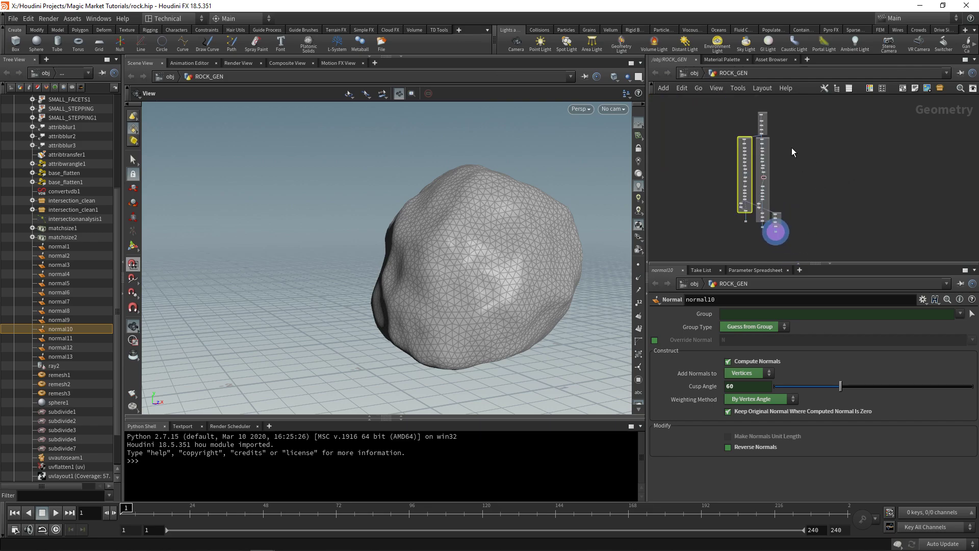
pyautogui.click(801, 167)
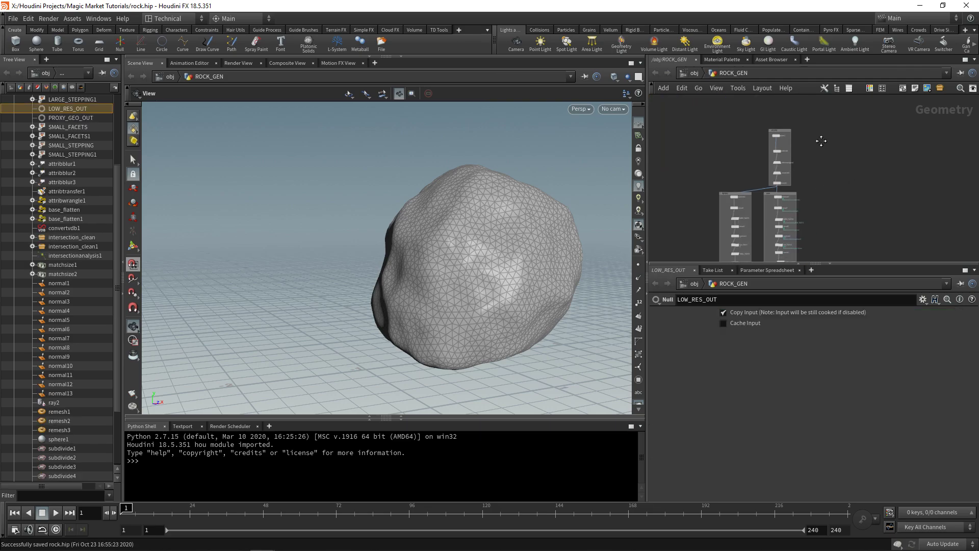
# Collapse all nodes and network boxes in ROCK_GEN into a single subnetwork
pyautogui.moveTo(813, 190); pyautogui.dragTo(806, 129, button='middle')
pyautogui.scroll(-3, 804, 146)
pyautogui.scroll(-3, 739, 225)
pyautogui.moveTo(712, 247); pyautogui.dragTo(841, 114)
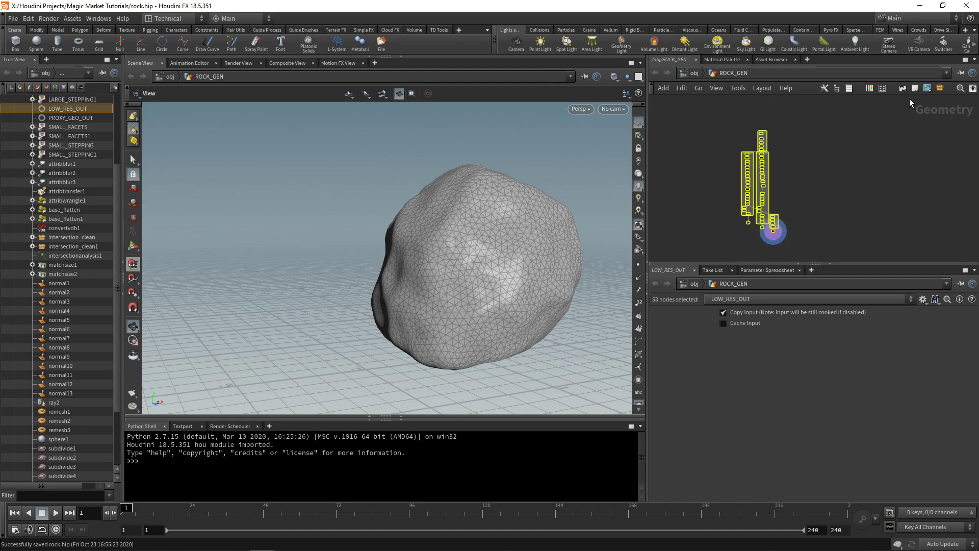
pyautogui.click(940, 88)
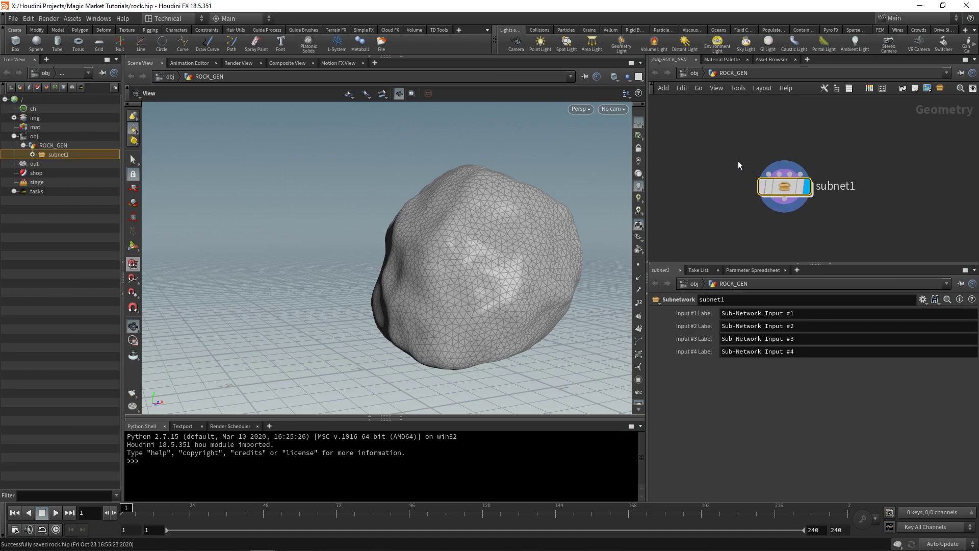
# Rename the new subnetwork as ROCK_GENERATOR
pyautogui.doubleClick(845, 178)
pyautogui.write('R')
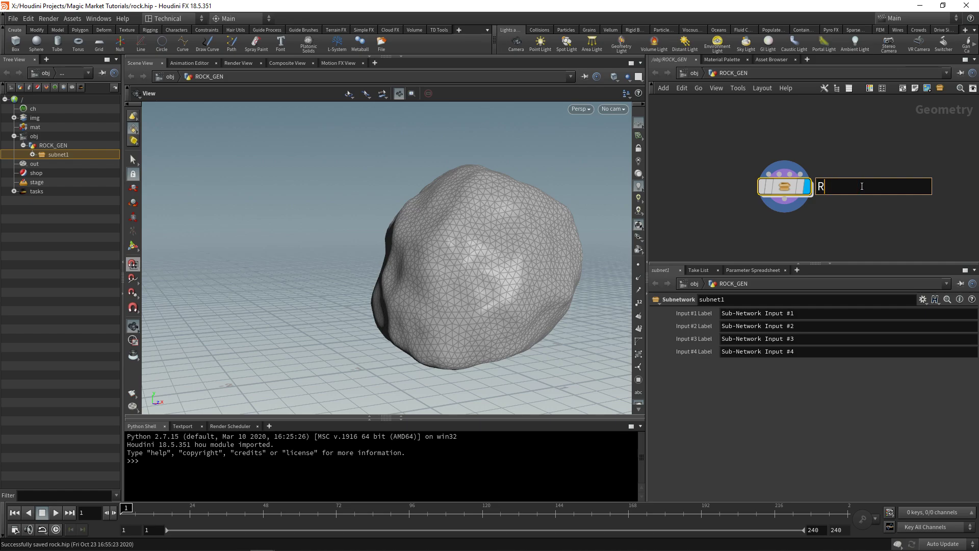
pyautogui.write('OCK_GENERATOR')
pyautogui.press('Return')
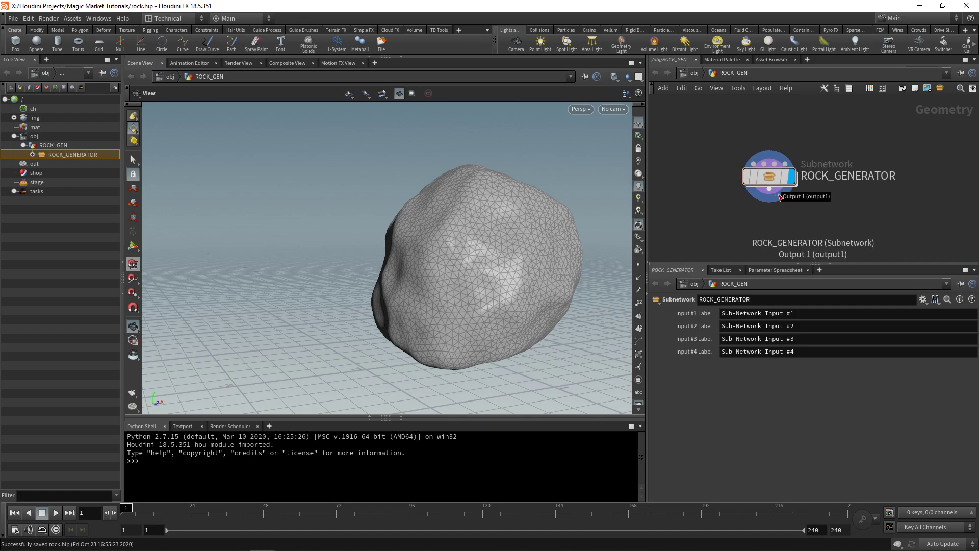
pyautogui.moveTo(778, 194); pyautogui.dragTo(767, 175, button='middle')
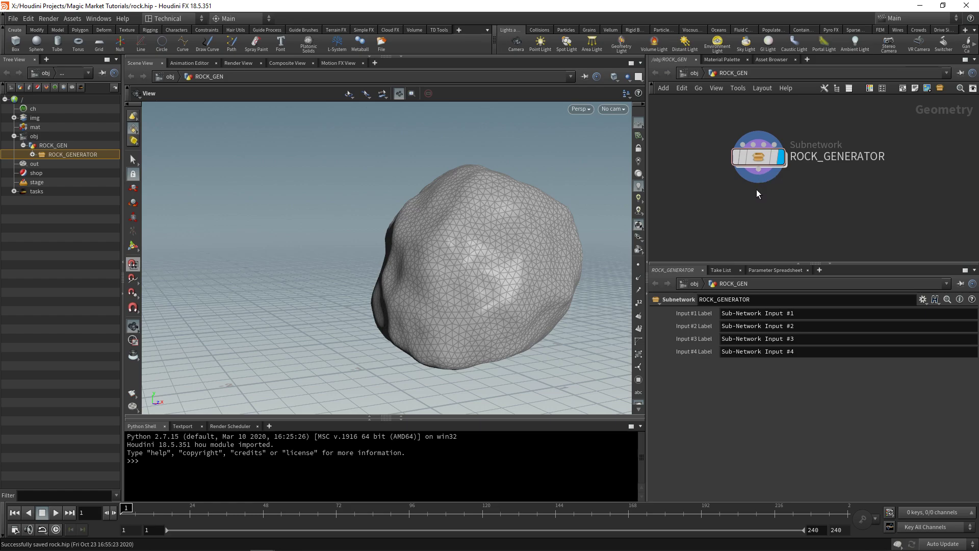
# Inside the ROCK_GENERATOR subnetwork, add an Output node below HIGH_RES_OUT, connected to its output
pyautogui.moveTo(760, 160)
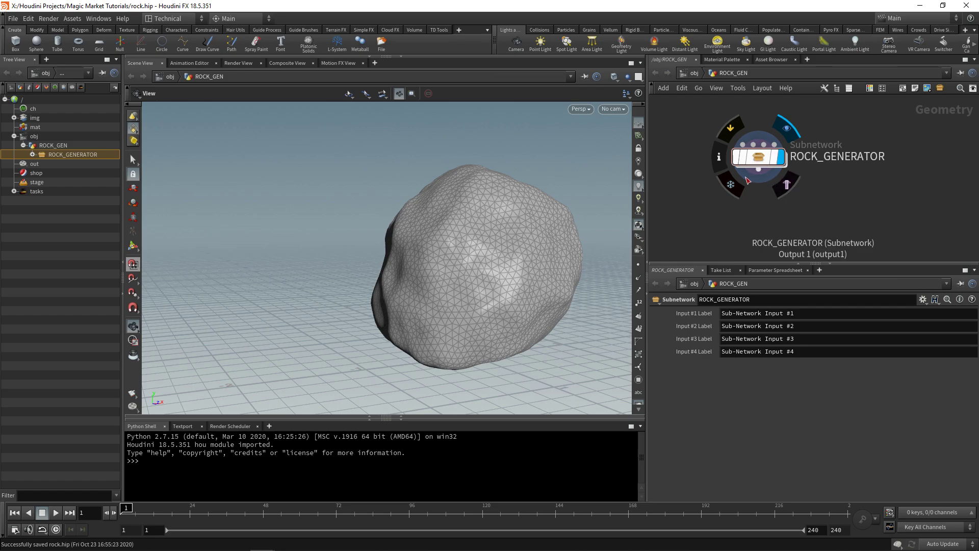
pyautogui.doubleClick(758, 159)
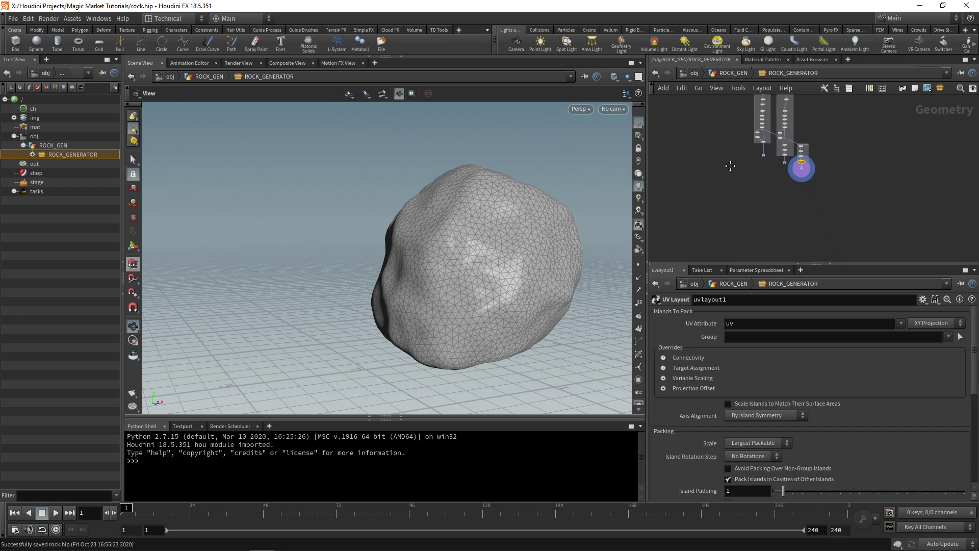
pyautogui.press('Tab')
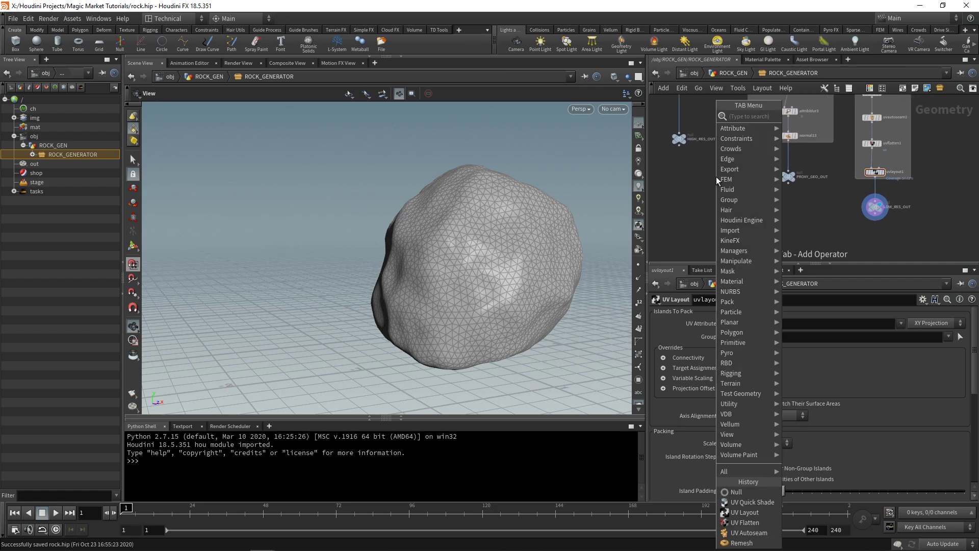
pyautogui.write('output')
pyautogui.press('Return')
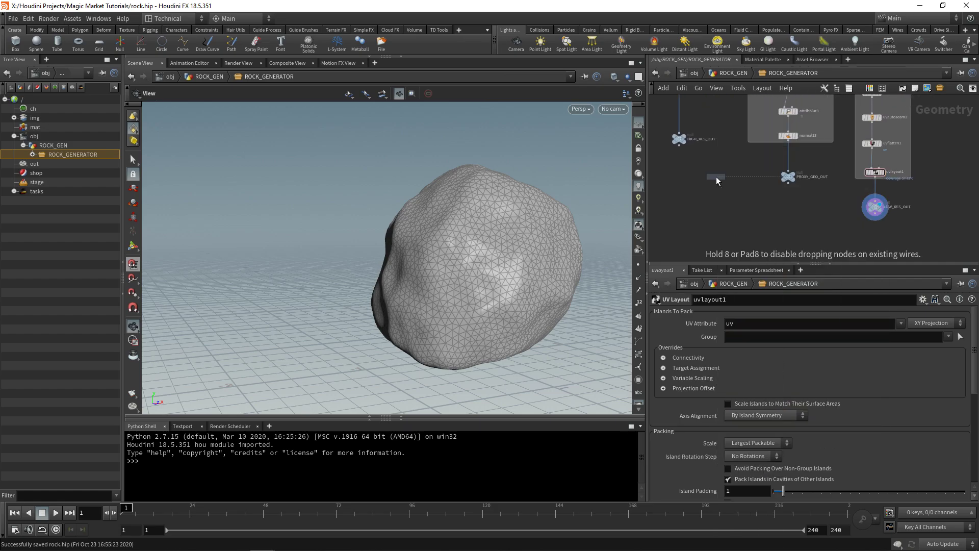
pyautogui.click(682, 177)
pyautogui.scroll(3, 686, 168)
# Duplicate the Output node below PROXY_GEO_OUT and LOW_RES_OUT, connecting each copy to the null above it
pyautogui.moveTo(689, 150); pyautogui.dragTo(797, 207)
pyautogui.scroll(-2, 698, 195)
pyautogui.scroll(1, 800, 187)
pyautogui.moveTo(819, 227); pyautogui.dragTo(769, 201, button='middle')
pyautogui.keyDown('alt'); pyautogui.moveTo(751, 187); pyautogui.dragTo(850, 226); pyautogui.keyUp('alt')
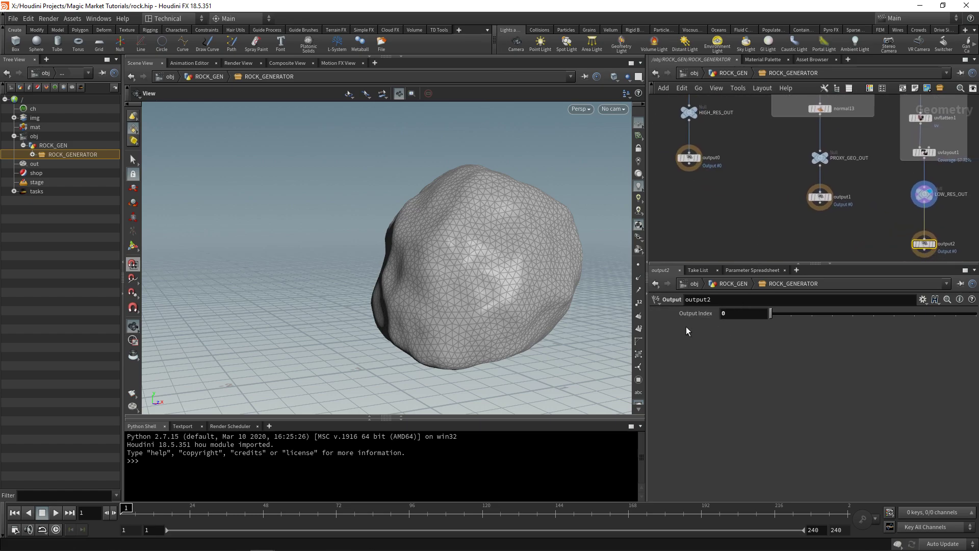
# Set the Output Index of the Output node below HIGH_RES_OUT to 1
pyautogui.moveTo(790, 211); pyautogui.dragTo(777, 208, button='middle')
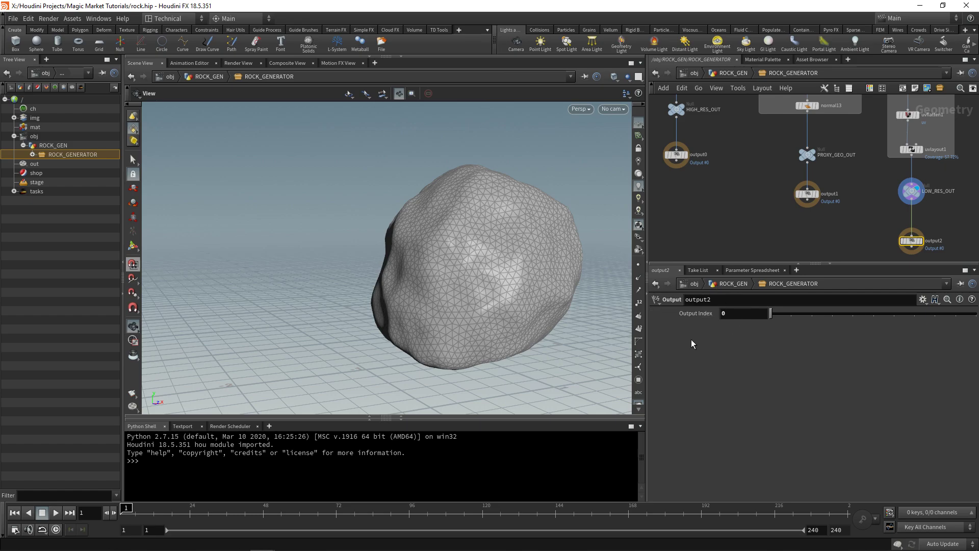
pyautogui.moveTo(823, 219); pyautogui.dragTo(806, 226, button='middle')
pyautogui.scroll(2, 812, 187)
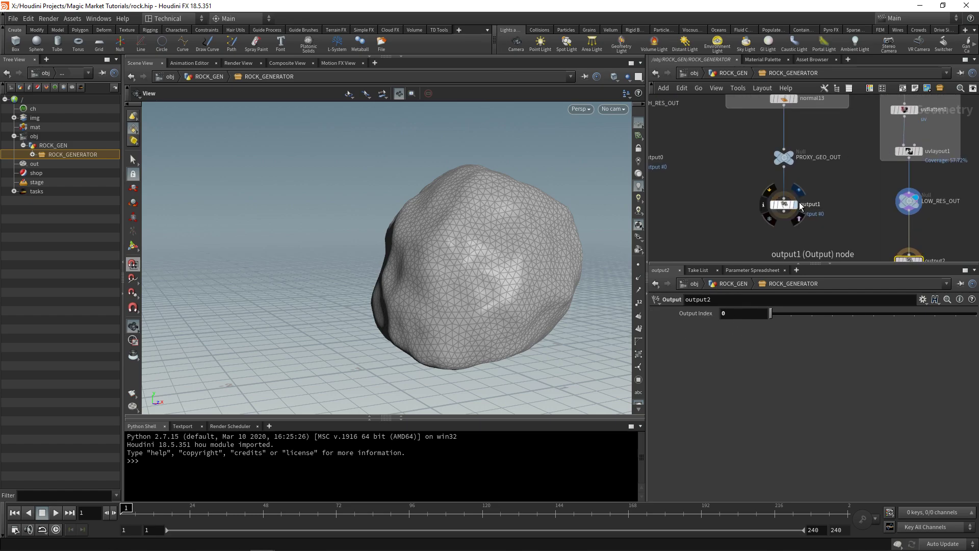
pyautogui.click(794, 205)
pyautogui.click(789, 210)
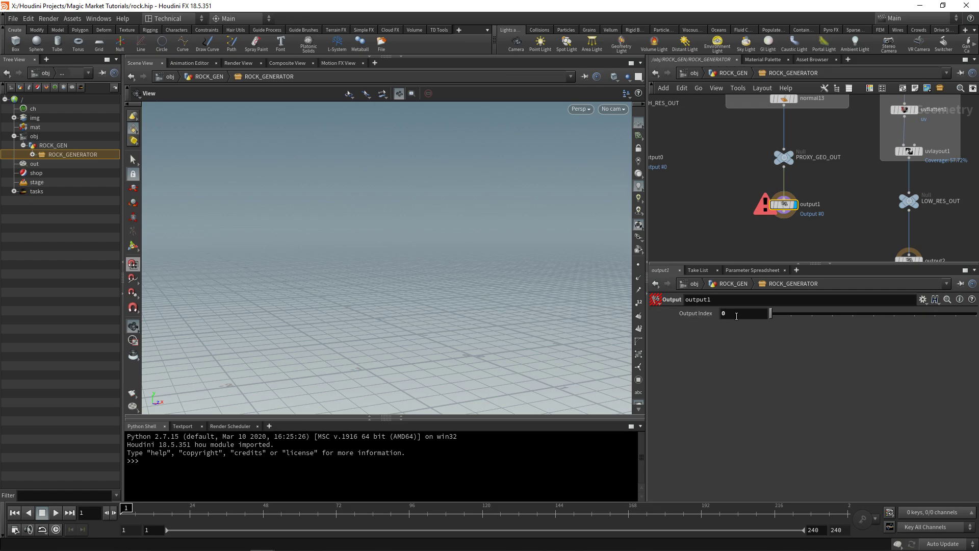
pyautogui.moveTo(655, 190); pyautogui.dragTo(712, 210, button='middle')
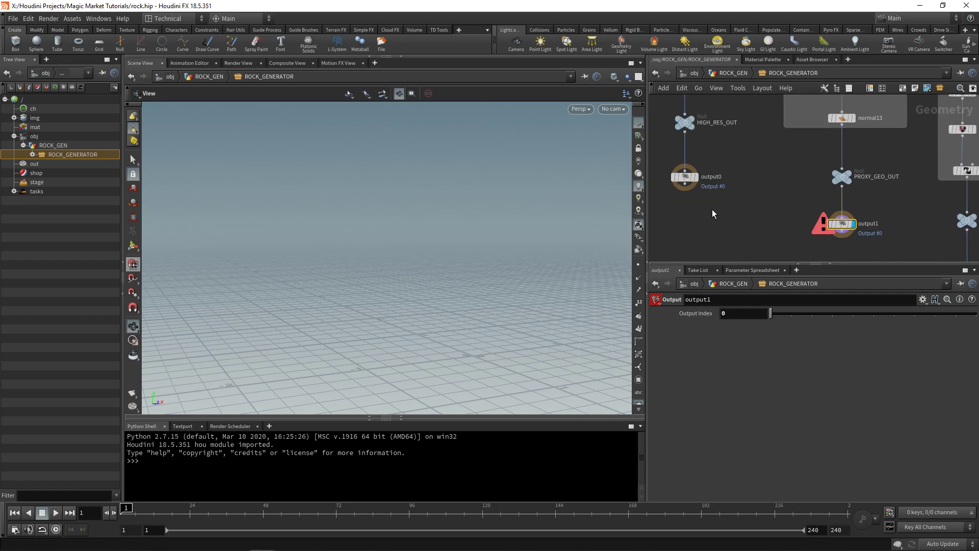
pyautogui.click(683, 179)
pyautogui.write('1')
pyautogui.press('Return')
# Set the Output Index of the Output node below LOW_RES_OUT to 2 and return to the ROCK_GEN level
pyautogui.moveTo(770, 223); pyautogui.dragTo(666, 169, button='middle')
pyautogui.scroll(-2, 666, 168)
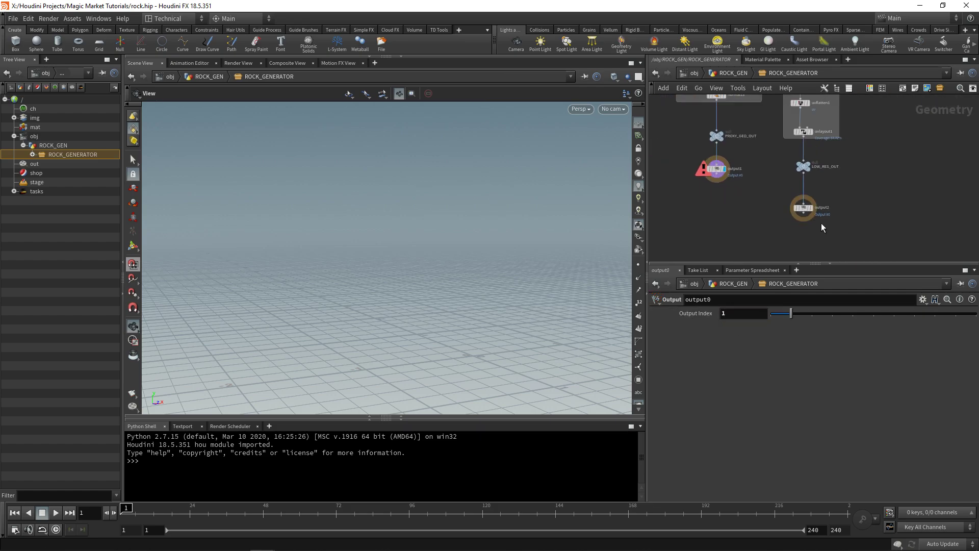
pyautogui.click(805, 211)
pyautogui.write('2')
pyautogui.press('Return')
pyautogui.click(733, 73)
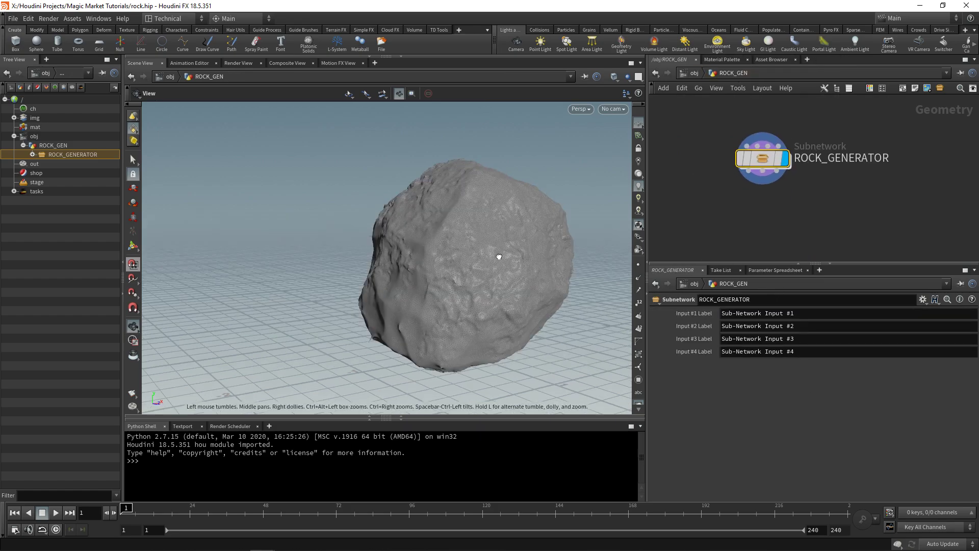
# Add a Null below ROCK_GENERATOR, connect it to the subnetwork's first output and name it PROXY_OUT
pyautogui.moveTo(499, 256); pyautogui.dragTo(561, 245)
pyautogui.press('Tab')
pyautogui.write('null')
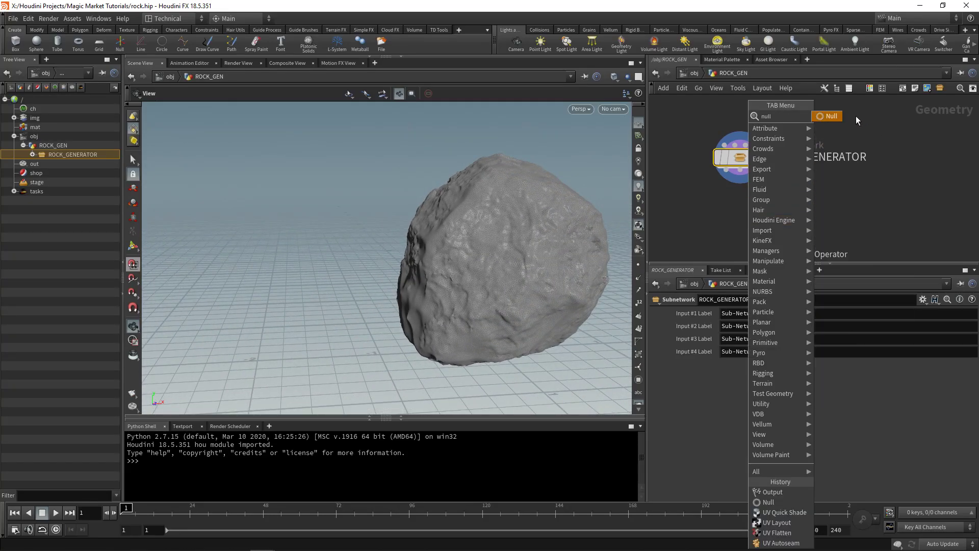
pyautogui.press('Return')
pyautogui.click(724, 222)
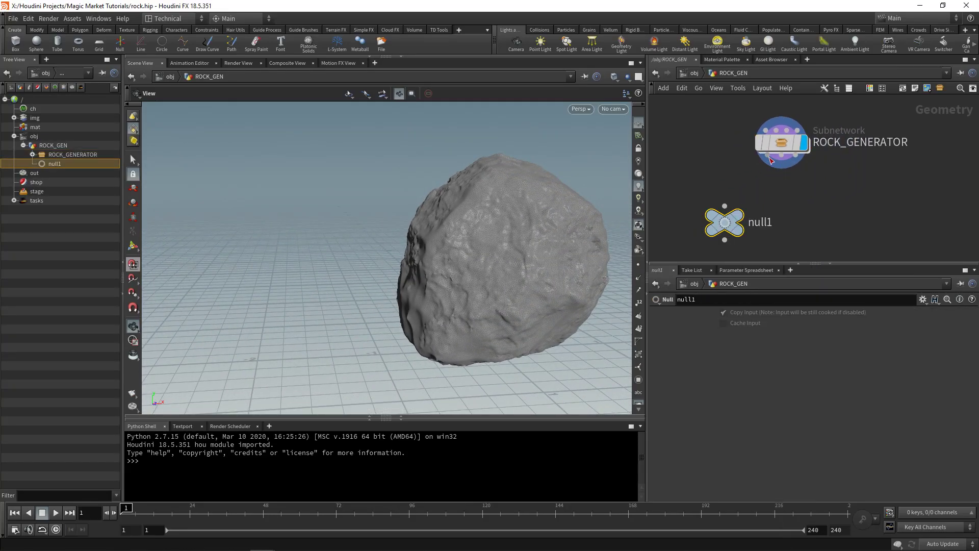
pyautogui.scroll(-2, 766, 220)
pyautogui.doubleClick(763, 215)
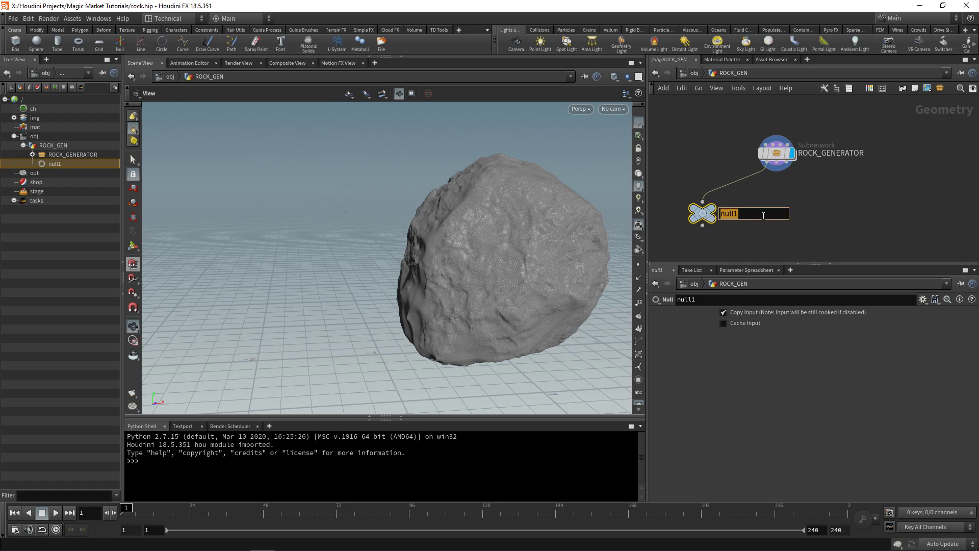
pyautogui.write('PROXY_OUT')
pyautogui.press('Return')
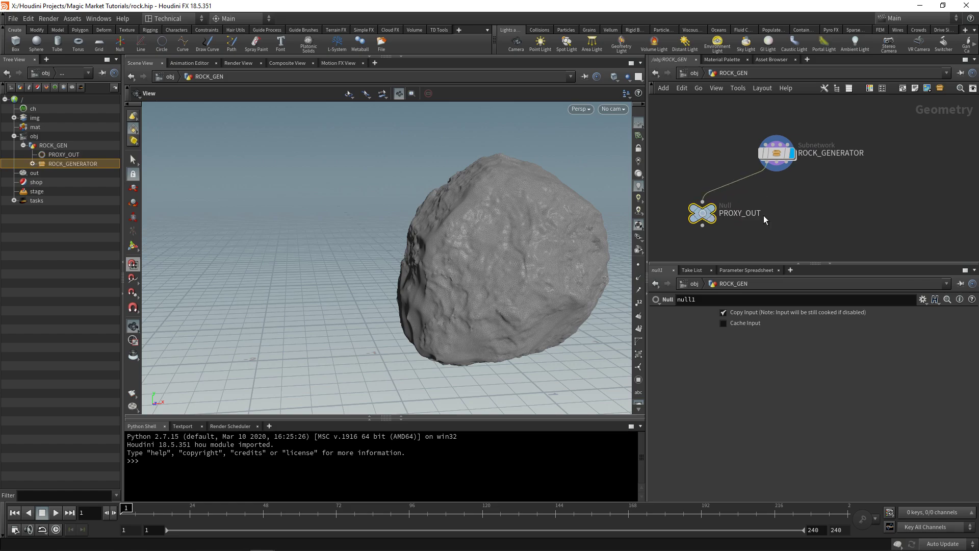
# Duplicate the PROXY_OUT null, connect the copy to the subnetwork's second output and name it HIGH_RES_OUT
pyautogui.hotkey('ctrl', 'c')
pyautogui.hotkey('ctrl', 'v')
pyautogui.doubleClick(811, 213)
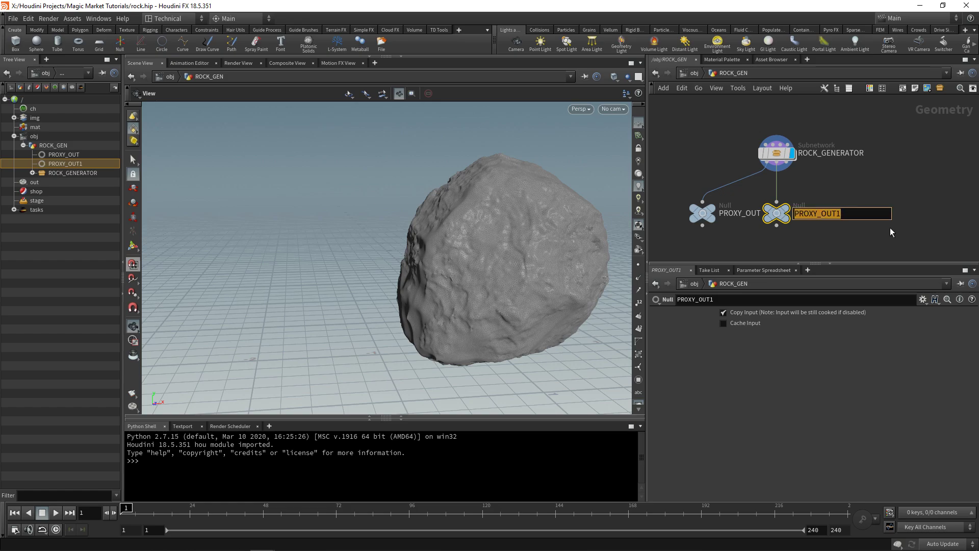
pyautogui.write('HIGH_RES_OUT')
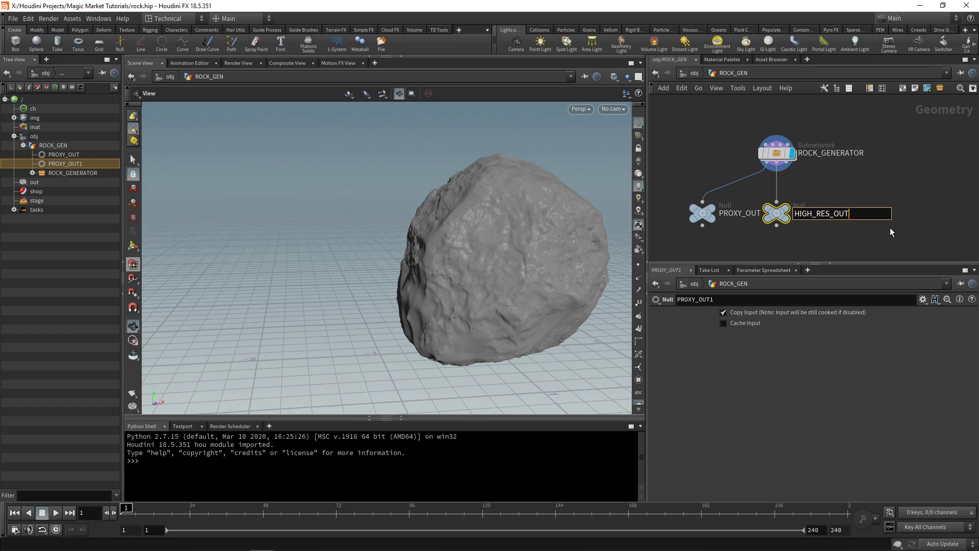
pyautogui.press('Return')
# Duplicate the HIGH_RES_OUT null, connect the copy to the subnetwork's third output and name it LOW_RES_OUT
pyautogui.hotkey('ctrl', 'c')
pyautogui.hotkey('ctrl', 'v')
pyautogui.click(882, 213)
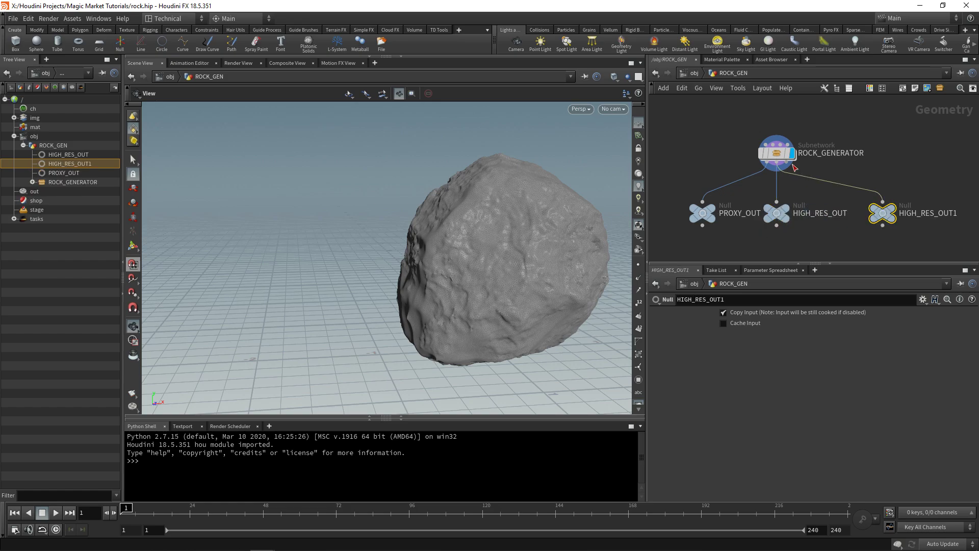
pyautogui.doubleClick(957, 216)
pyautogui.write('LOW_')
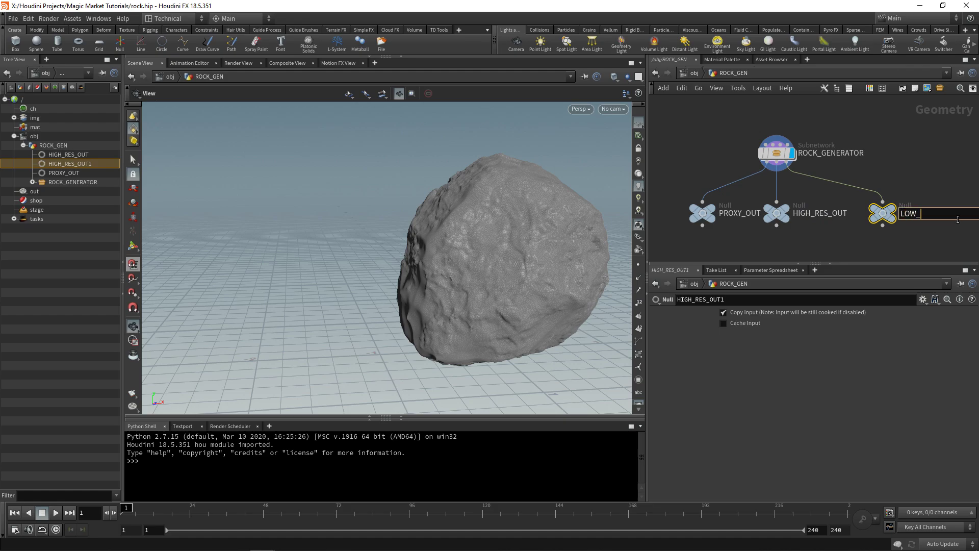
pyautogui.write('RES_OUT')
pyautogui.press('Return')
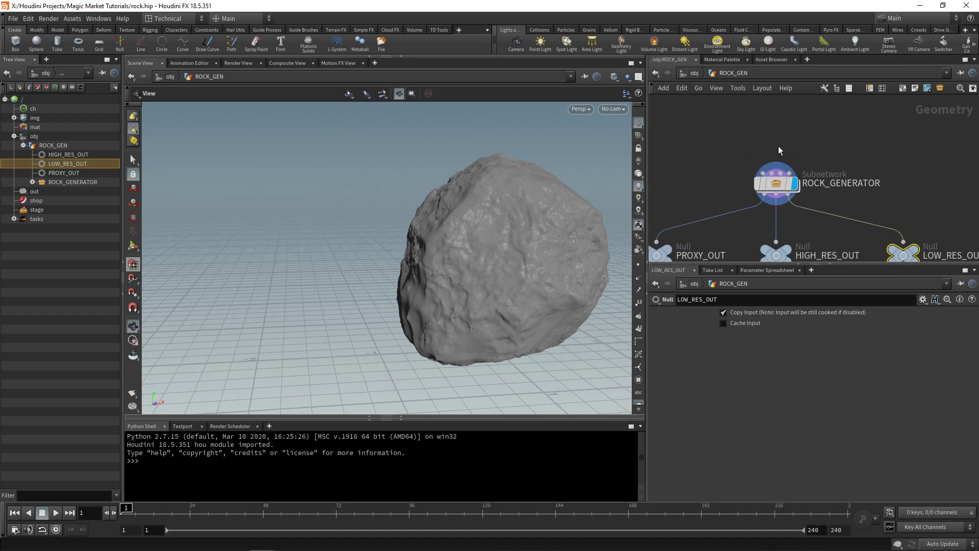
# Inside ROCK_GENERATOR, detach sphere1 from subdivide1 and move it out of the geo prep box
pyautogui.scroll(2, 785, 150)
pyautogui.moveTo(774, 198)
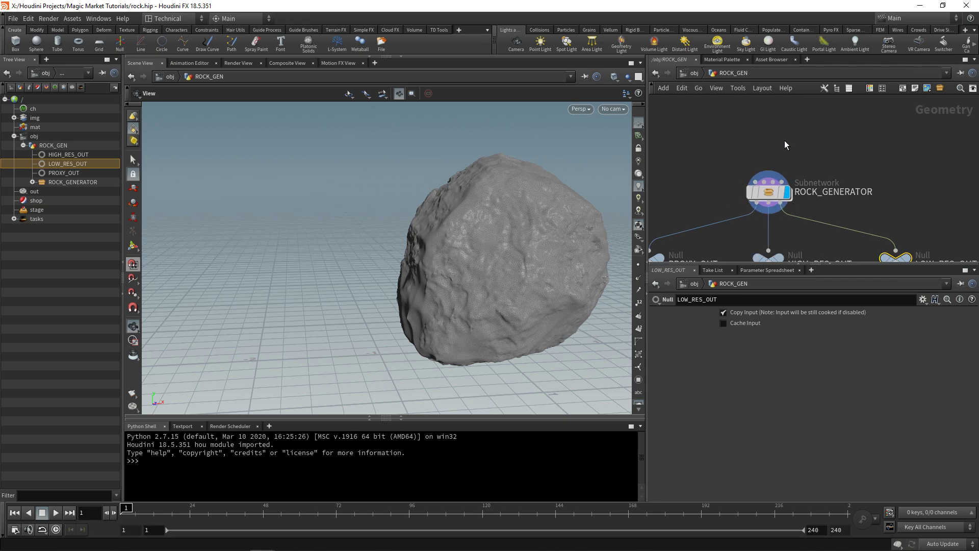
pyautogui.doubleClick(769, 192)
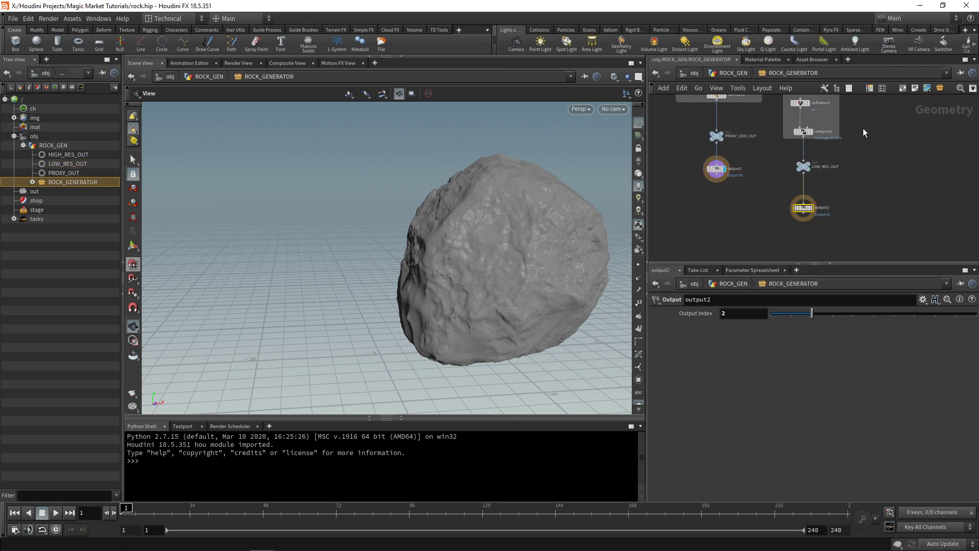
pyautogui.scroll(6, 847, 167)
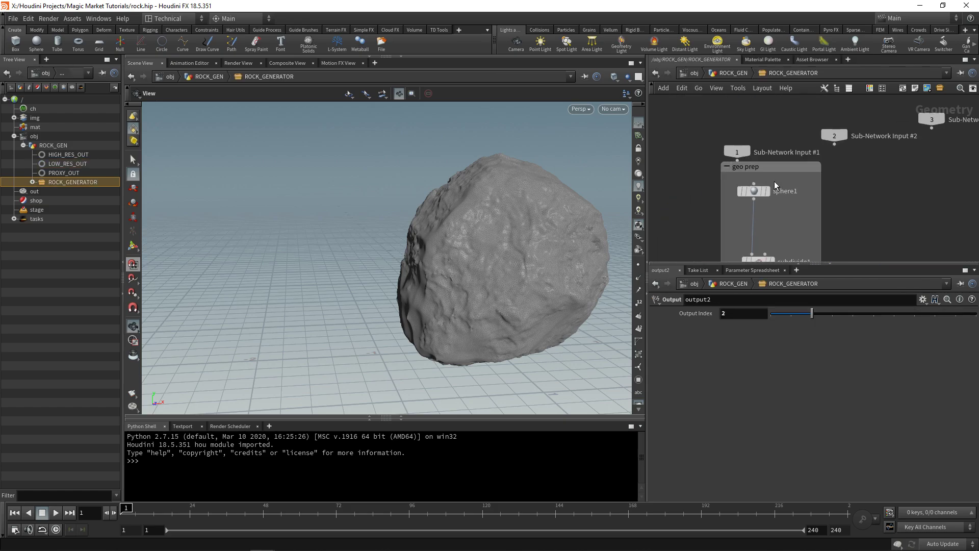
pyautogui.moveTo(770, 199)
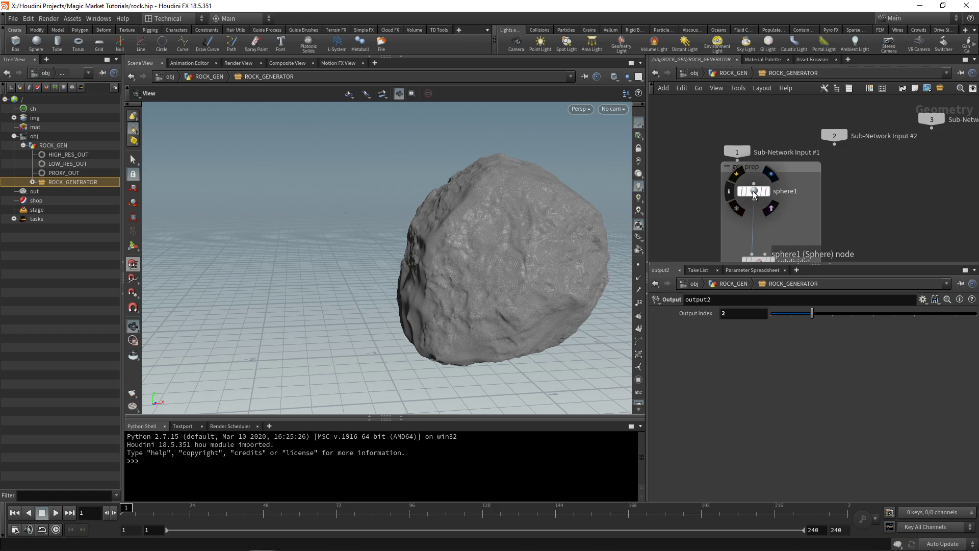
pyautogui.moveTo(754, 196); pyautogui.dragTo(900, 197)
# Move Sub-Network Input #1 up above the geo prep box and connect it to subdivide1's first input
pyautogui.moveTo(739, 154); pyautogui.dragTo(735, 134, button='middle')
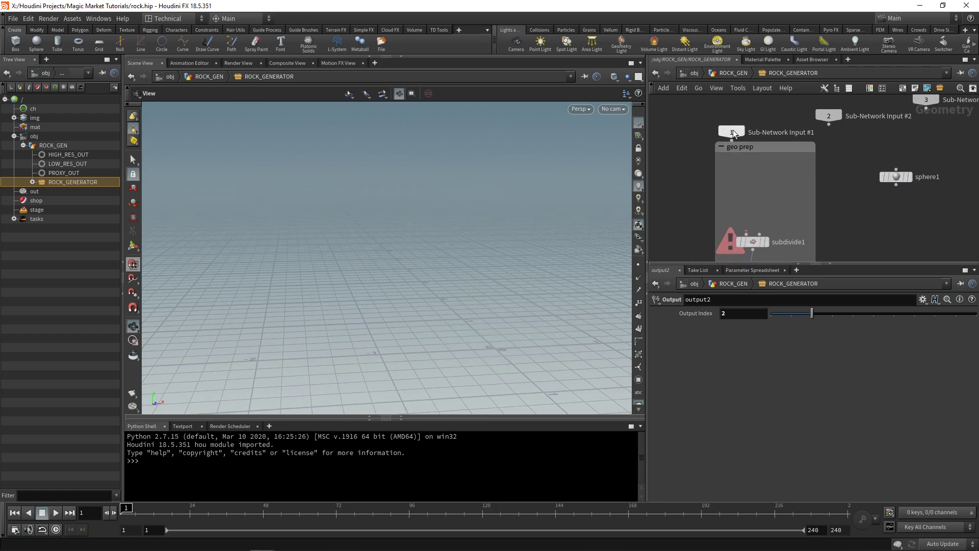
pyautogui.moveTo(735, 134); pyautogui.dragTo(731, 111)
pyautogui.moveTo(741, 120); pyautogui.dragTo(742, 126, button='middle')
pyautogui.click(730, 124)
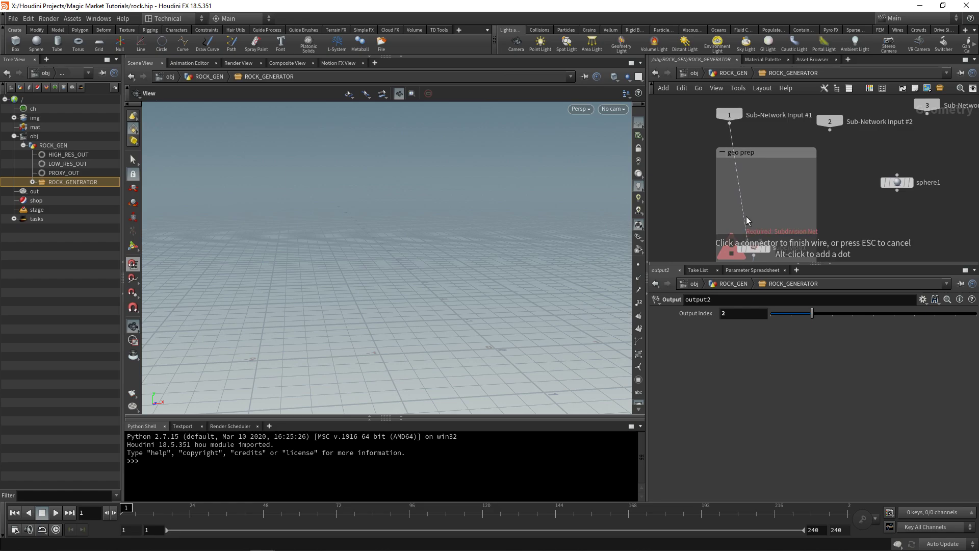
pyautogui.click(747, 237)
pyautogui.moveTo(820, 218); pyautogui.dragTo(809, 191, button='middle')
pyautogui.scroll(-2, 809, 191)
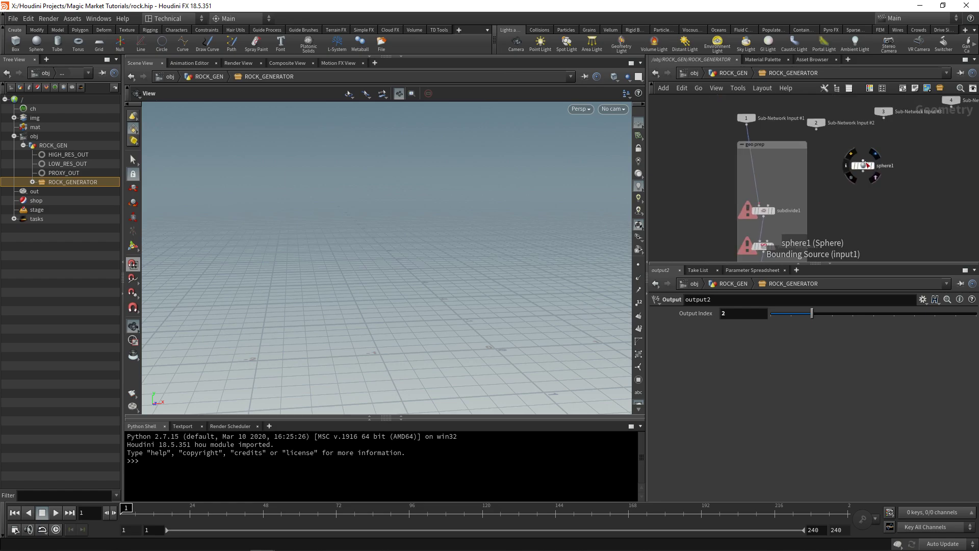
# Back in ROCK_GEN, add a Sphere node above ROCK_GENERATOR and connect it to the subnetwork's first input
pyautogui.click(867, 164)
pyautogui.press('u')
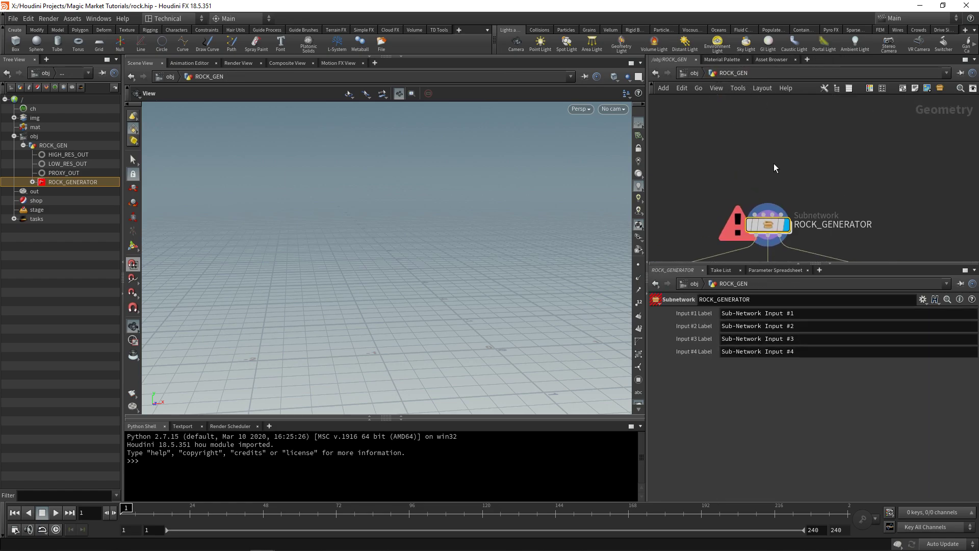
pyautogui.press('Tab')
pyautogui.write('sph')
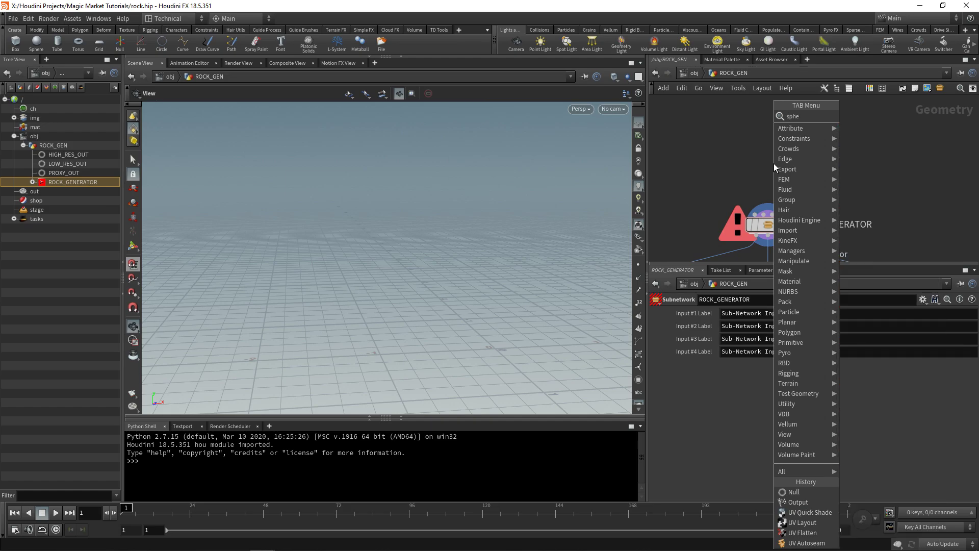
pyautogui.press('Return')
pyautogui.click(770, 152)
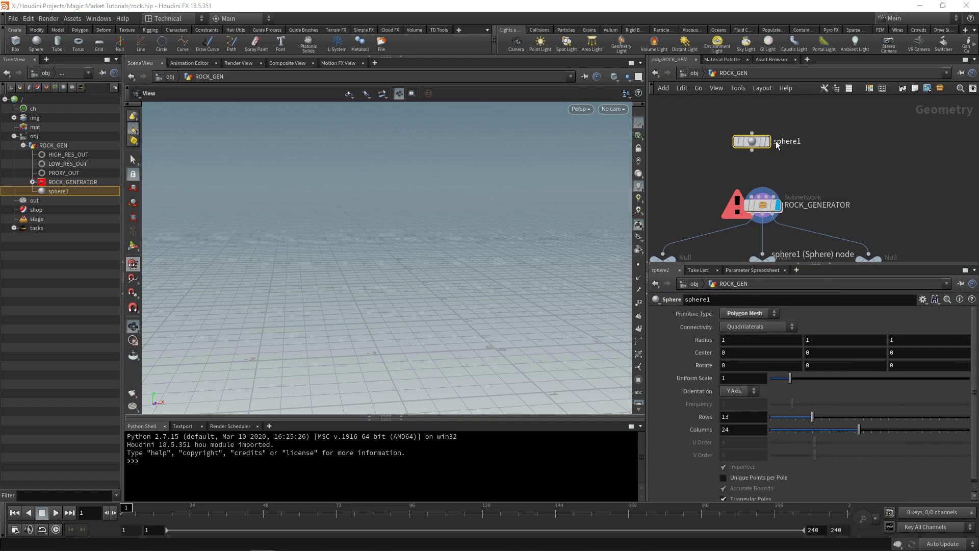
pyautogui.click(742, 174)
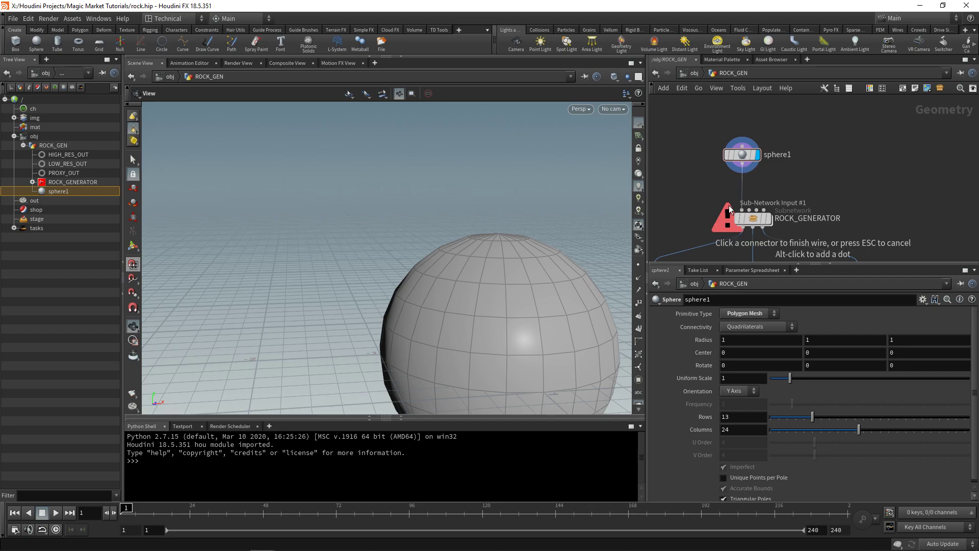
pyautogui.click(740, 210)
# Display the PROXY_OUT result and inspect the rock generated from the external sphere
pyautogui.press('h')
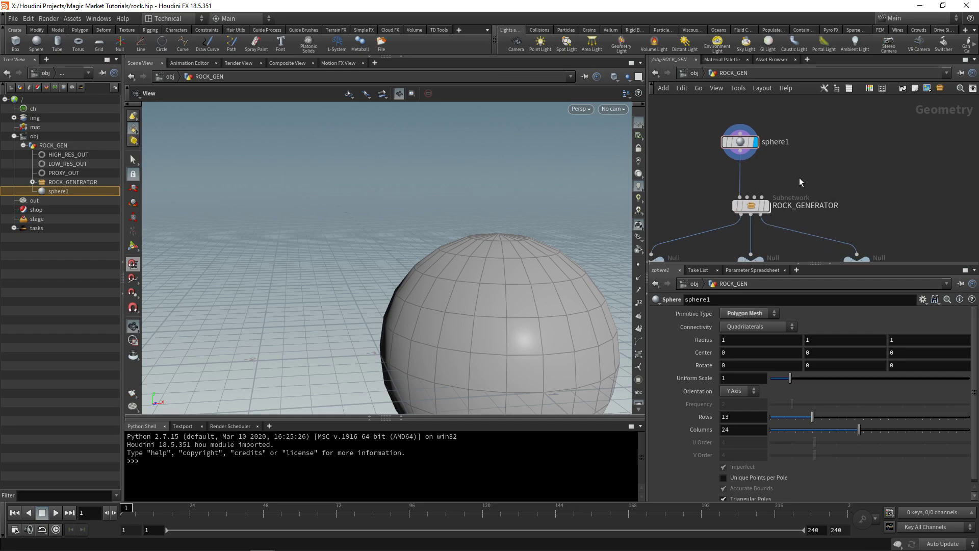
pyautogui.click(712, 204)
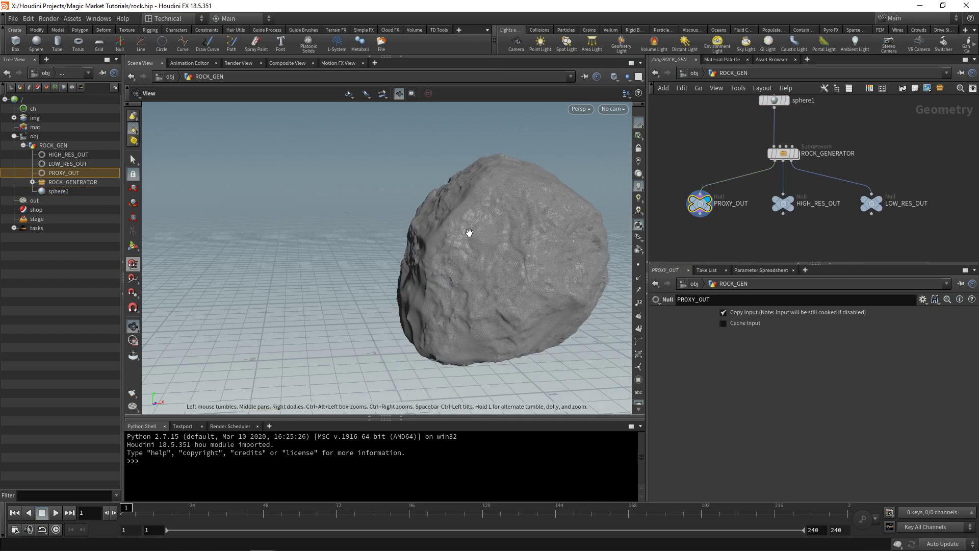
pyautogui.moveTo(468, 232); pyautogui.dragTo(418, 225)
pyautogui.scroll(2, 765, 123)
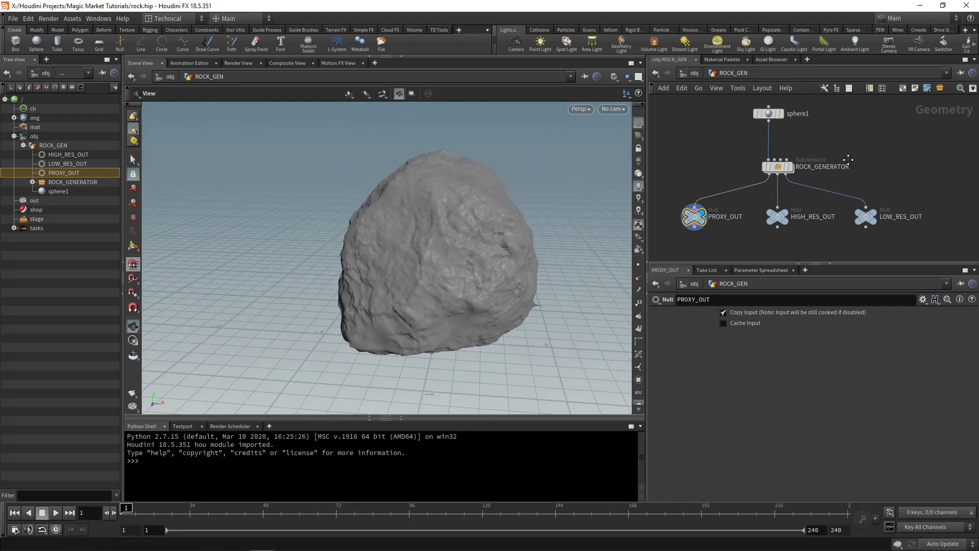
# Set the Y radius of sphere1 to 0.5 to flatten the rock's input shape
pyautogui.click(766, 118)
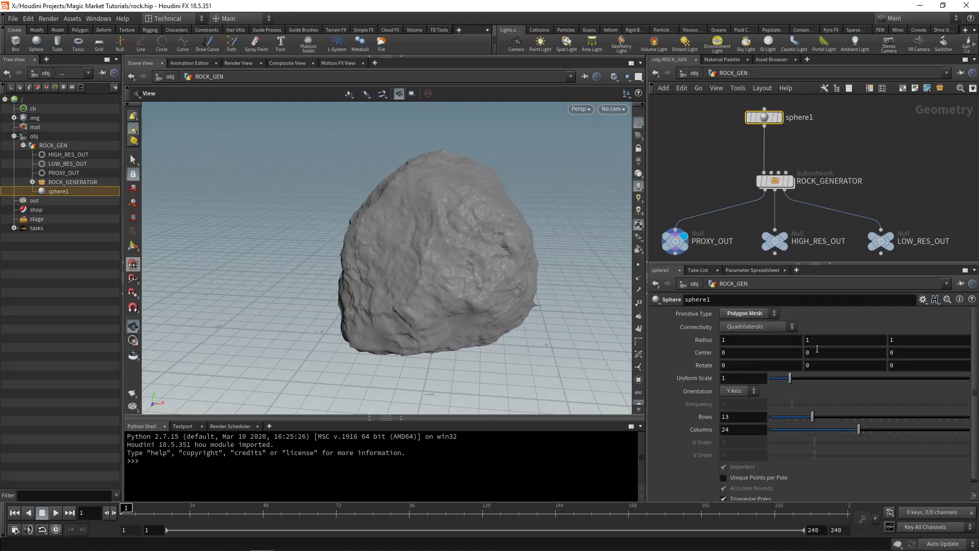
pyautogui.click(837, 339)
pyautogui.write('0.')
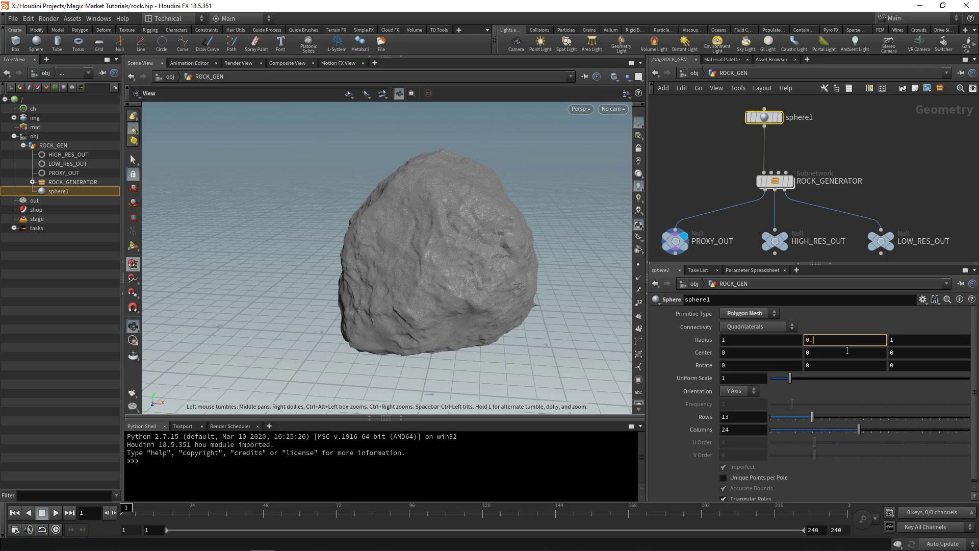
pyautogui.write('5')
pyautogui.press('Return')
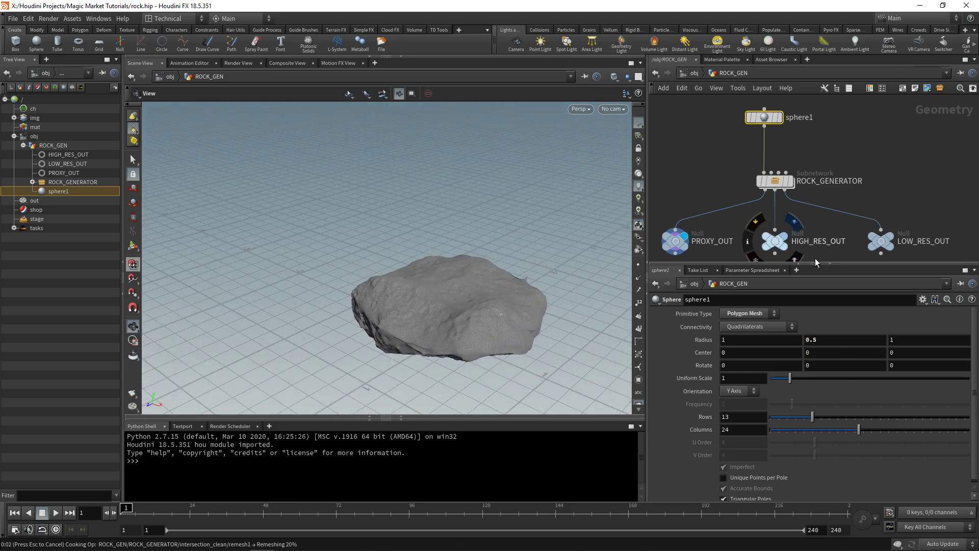
# Inspect the high-res rock from a lower angle and display the LOW_RES_OUT result
pyautogui.moveTo(408, 327); pyautogui.dragTo(510, 254)
pyautogui.click(891, 241)
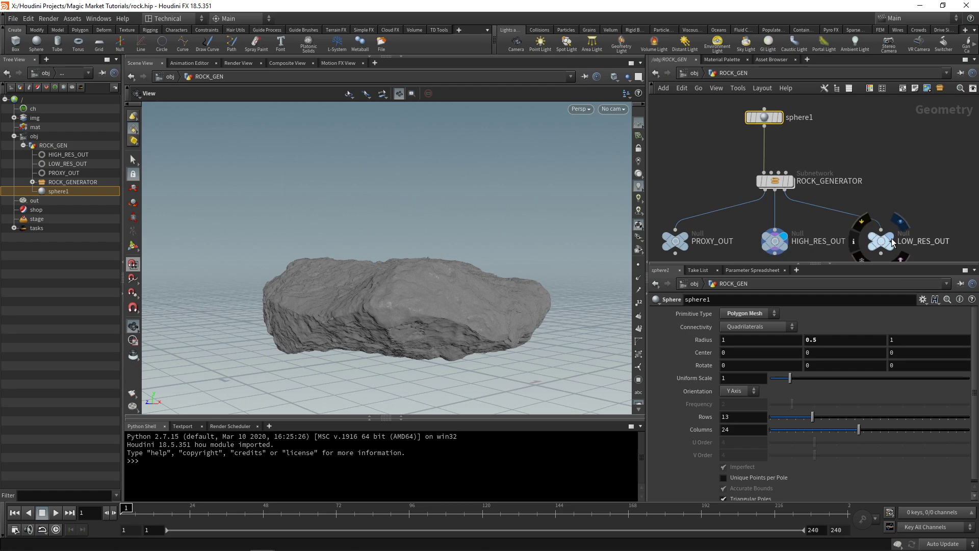
# Check the low-res rock's UV layout with a temporary UV Quick Shade node connected below LOW_RES_OUT
pyautogui.moveTo(938, 247); pyautogui.dragTo(891, 173, button='middle')
pyautogui.press('Tab')
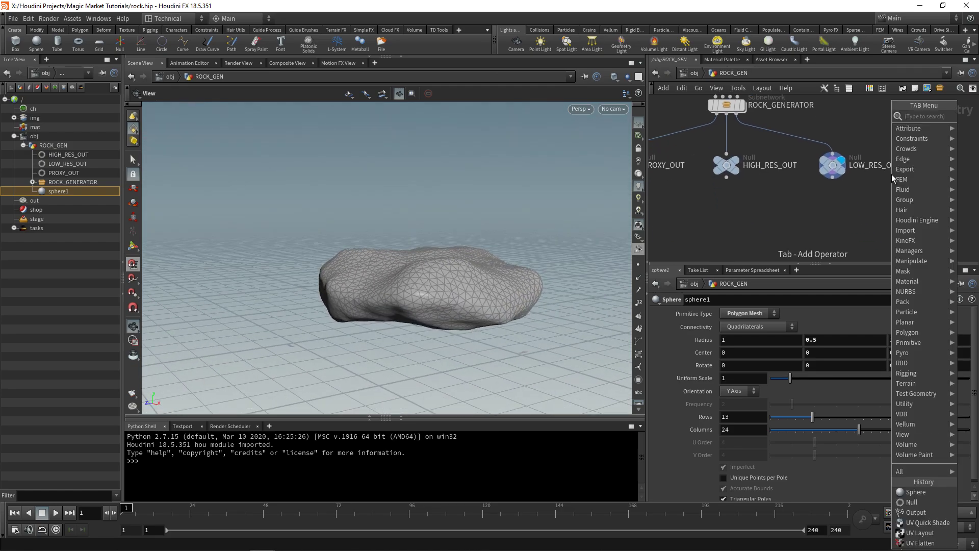
pyautogui.write('quick')
pyautogui.press('Down')
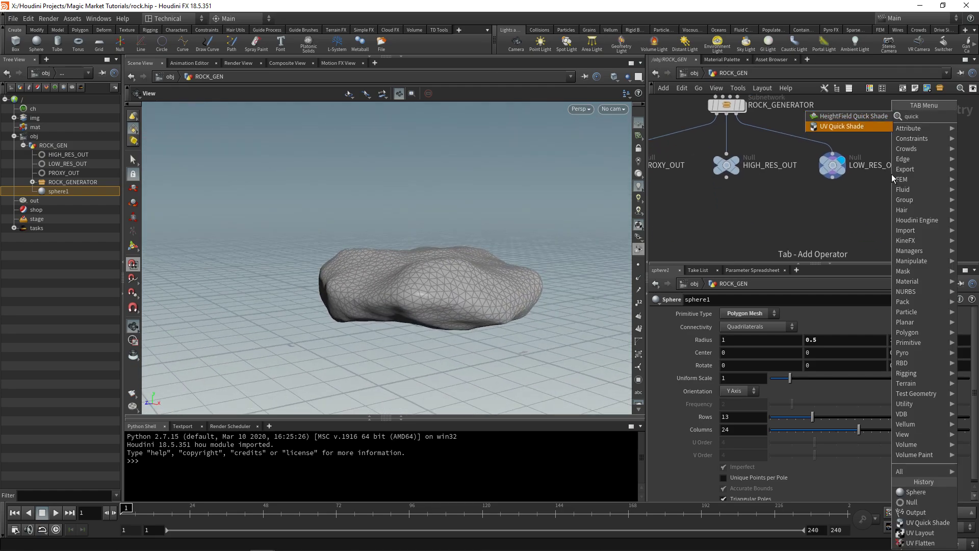
pyautogui.press('Return')
pyautogui.click(831, 214)
pyautogui.moveTo(835, 195); pyautogui.dragTo(832, 205)
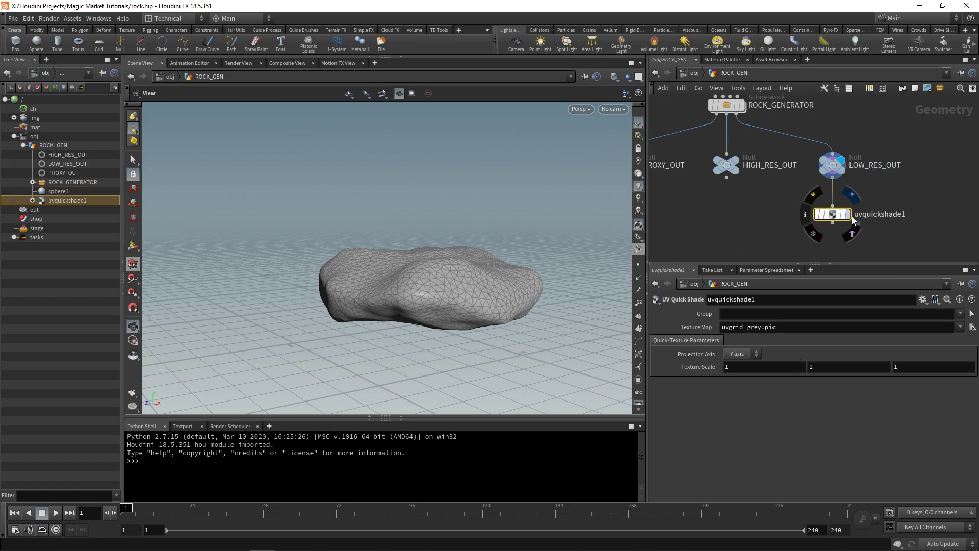
pyautogui.click(847, 214)
pyautogui.moveTo(590, 247); pyautogui.dragTo(655, 241)
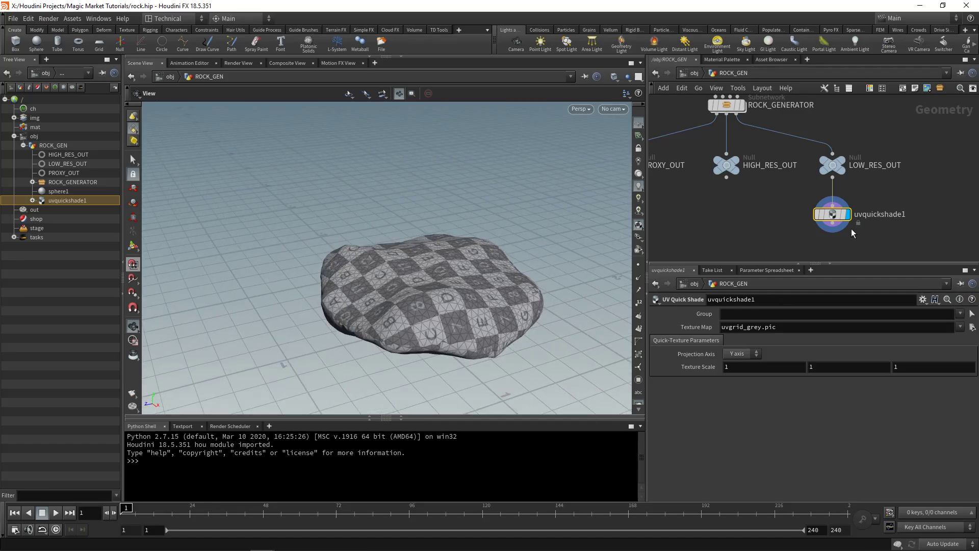
pyautogui.press('Delete')
# Restore the Y radius of sphere1 to 1 and display the PROXY_OUT result
pyautogui.scroll(-3, 799, 192)
pyautogui.scroll(3, 773, 186)
pyautogui.moveTo(773, 148); pyautogui.dragTo(784, 184, button='middle')
pyautogui.click(763, 170)
pyautogui.click(689, 251)
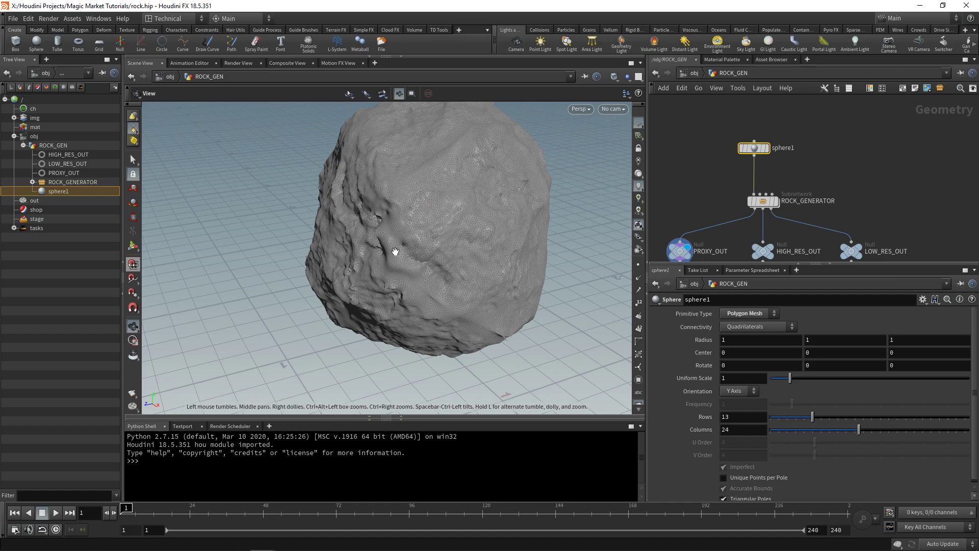
pyautogui.moveTo(393, 251); pyautogui.dragTo(450, 219)
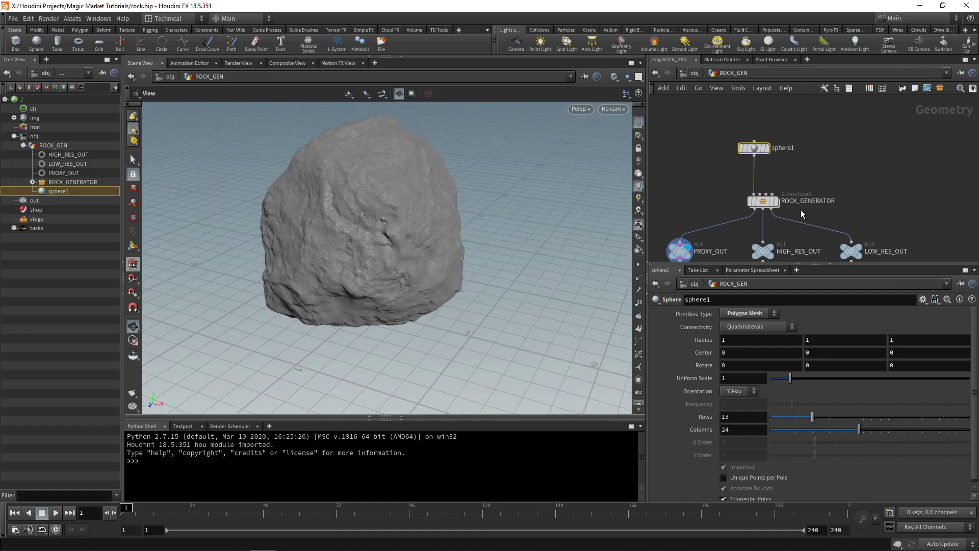
# Select the ROCK_GENERATOR subnetwork and save the scene file
pyautogui.click(763, 200)
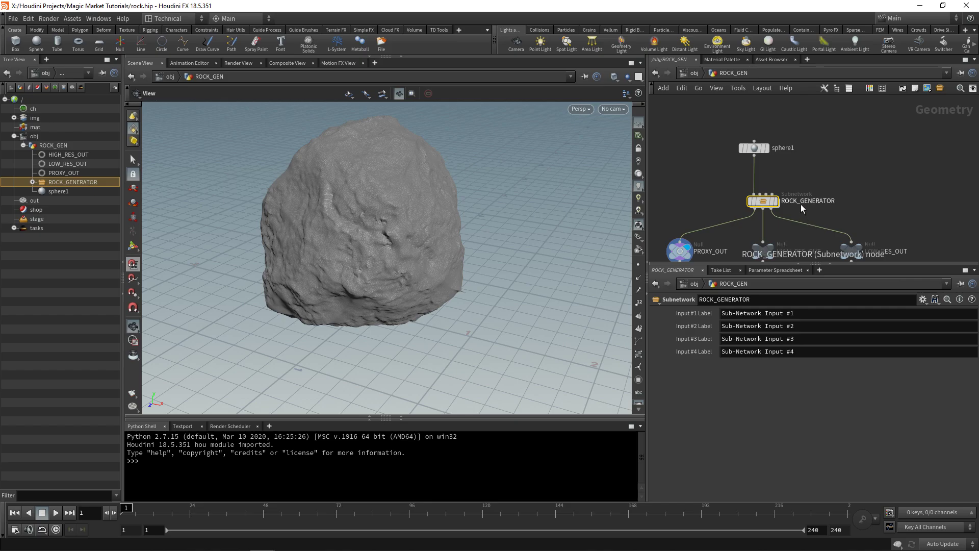
pyautogui.hotkey('ctrl', 's')
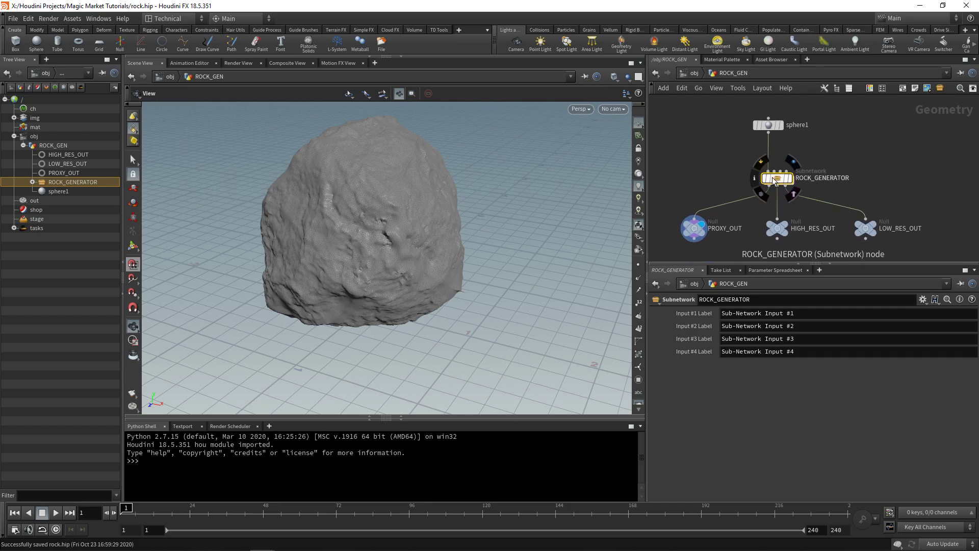
pyautogui.moveTo(837, 151); pyautogui.dragTo(848, 151, button='middle')
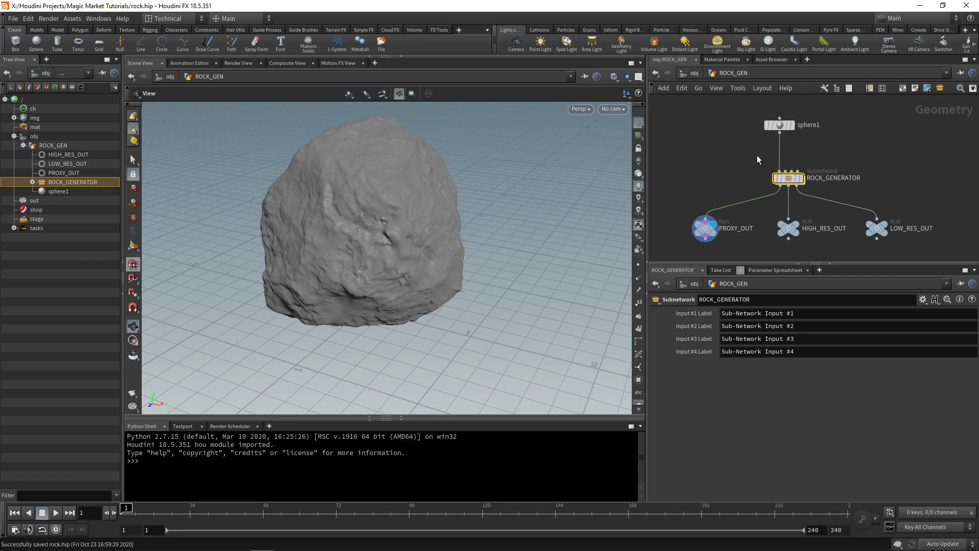
# Edit ROCK_GENERATOR's parameter interface to make the four default input label parameters invisible, and apply the change
pyautogui.click(922, 300)
pyautogui.click(812, 313)
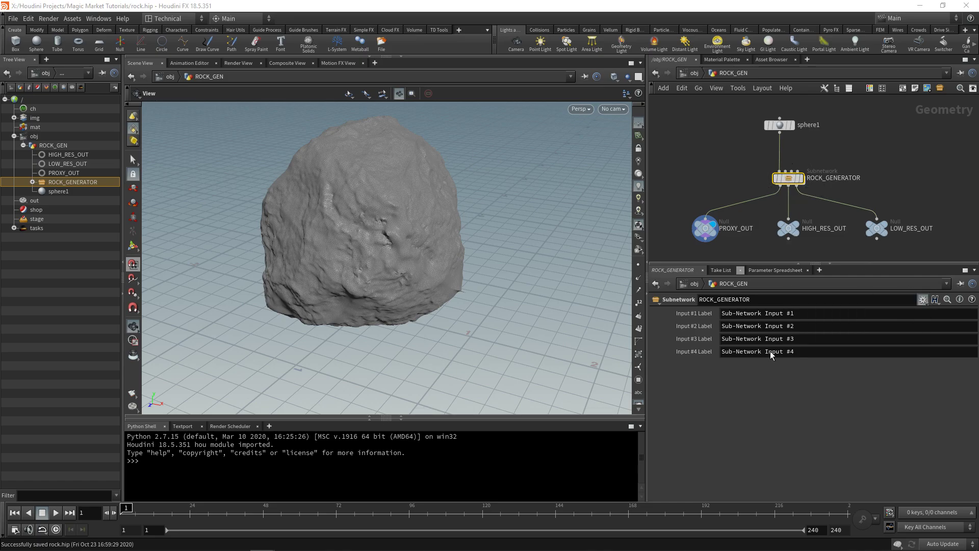
pyautogui.moveTo(672, 154); pyautogui.dragTo(289, 80)
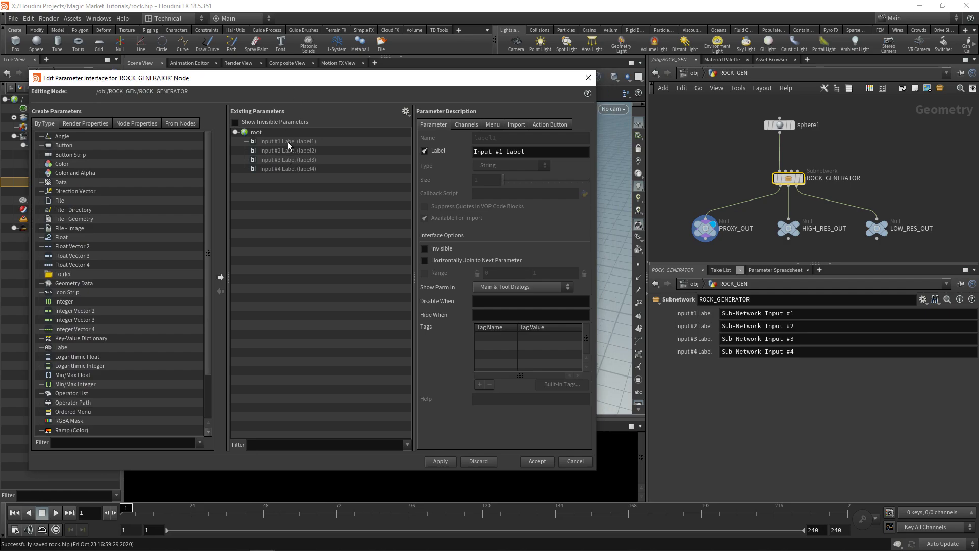
pyautogui.click(287, 141)
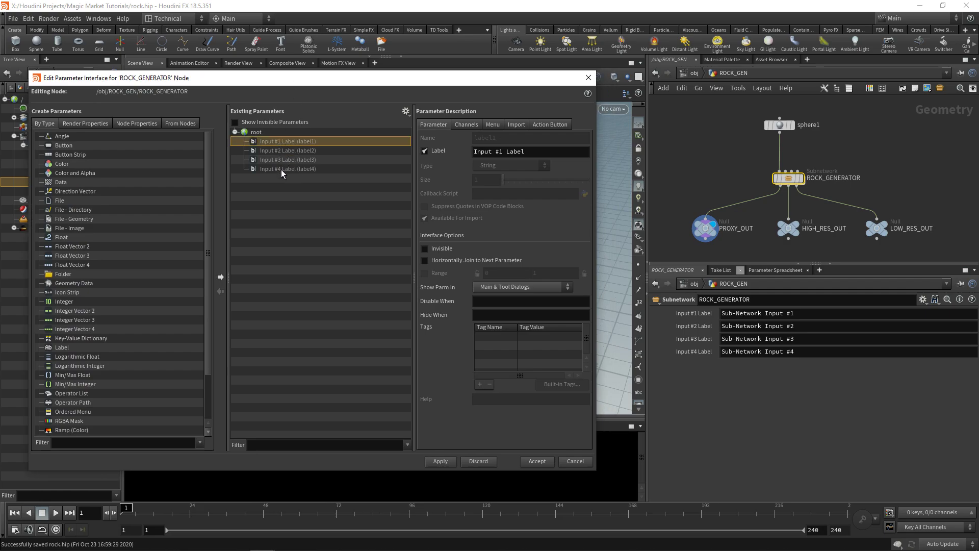
pyautogui.keyDown('shift'); pyautogui.click(281, 169); pyautogui.keyUp('shift')
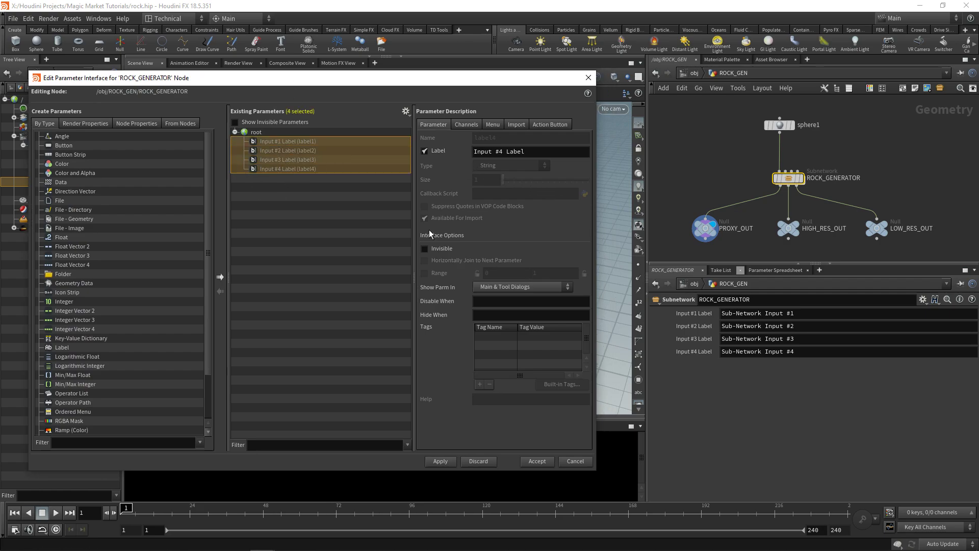
pyautogui.click(425, 248)
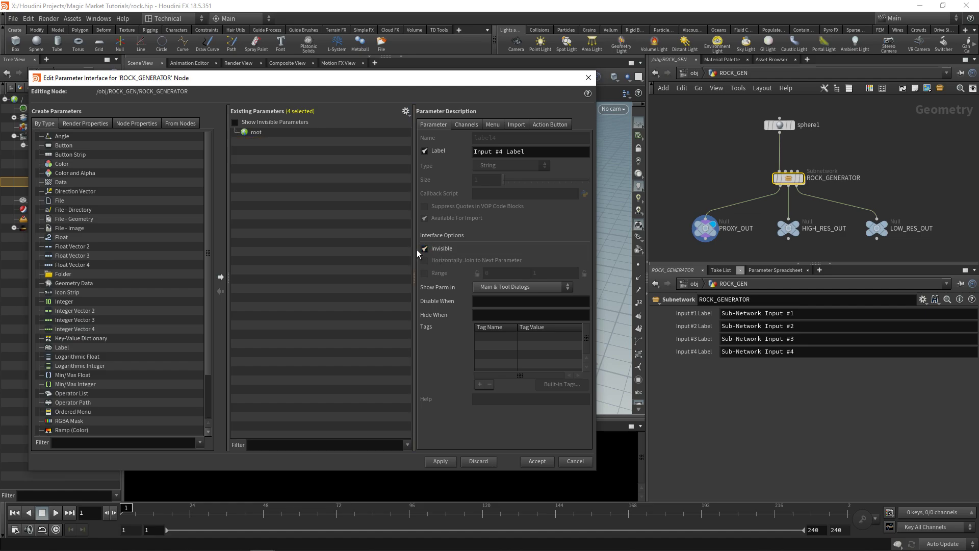
pyautogui.click(440, 461)
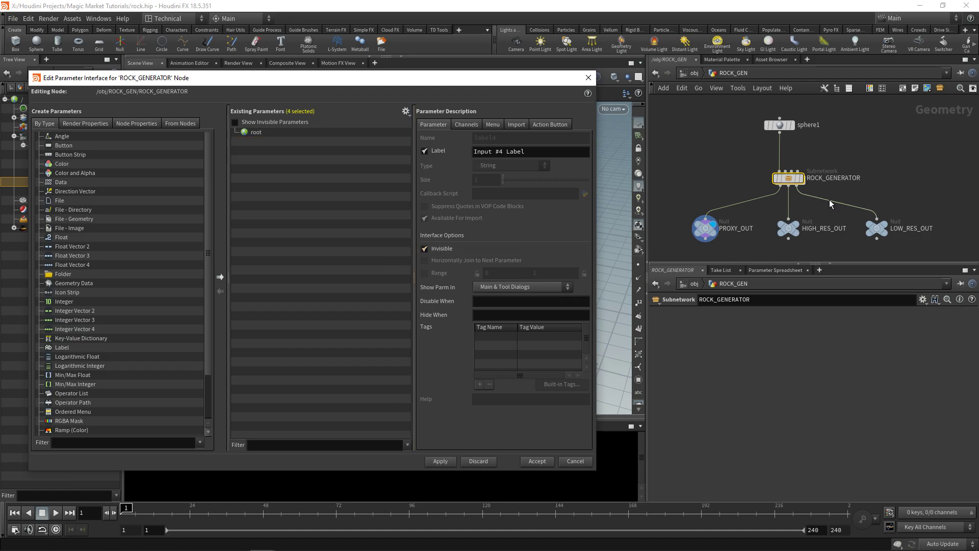
# Promote the Amplitude, Minimum Value, Maximum Value, Frequency and Offset parameters of LARGE_FACETS inside the subnetwork to ROCK_GENERATOR's parameter interface
pyautogui.doubleClick(789, 180)
pyautogui.scroll(-3, 846, 189)
pyautogui.moveTo(842, 186); pyautogui.dragTo(817, 118, button='middle')
pyautogui.moveTo(745, 211); pyautogui.dragTo(777, 151, button='middle')
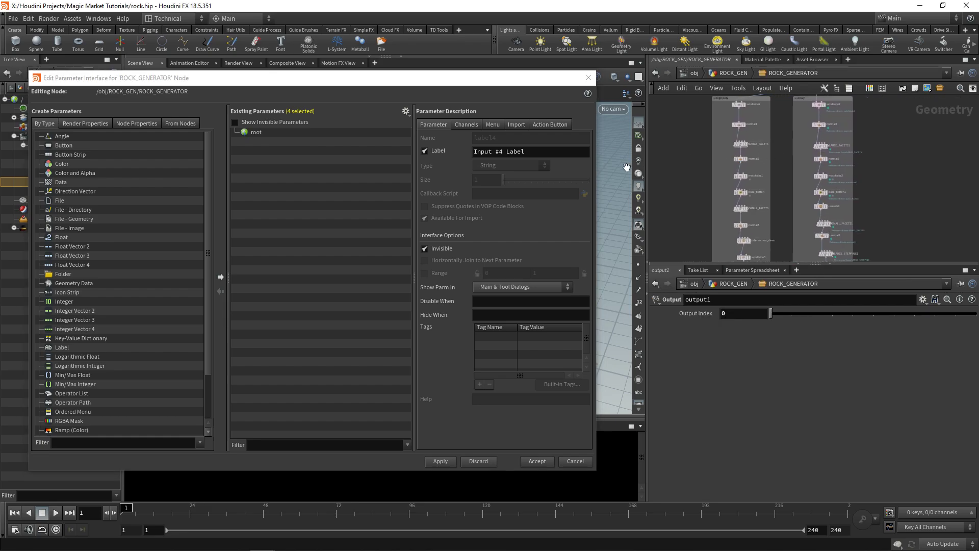
pyautogui.scroll(3, 780, 194)
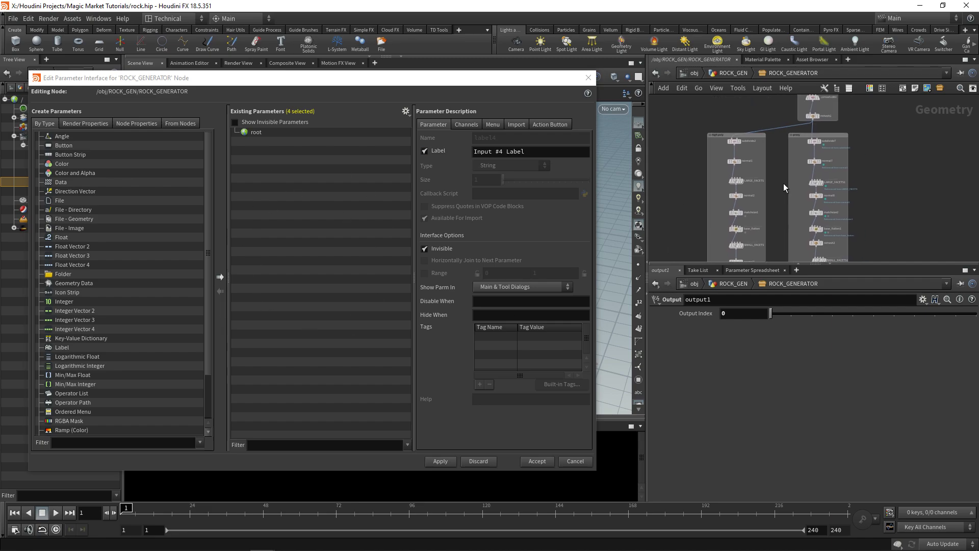
pyautogui.click(724, 187)
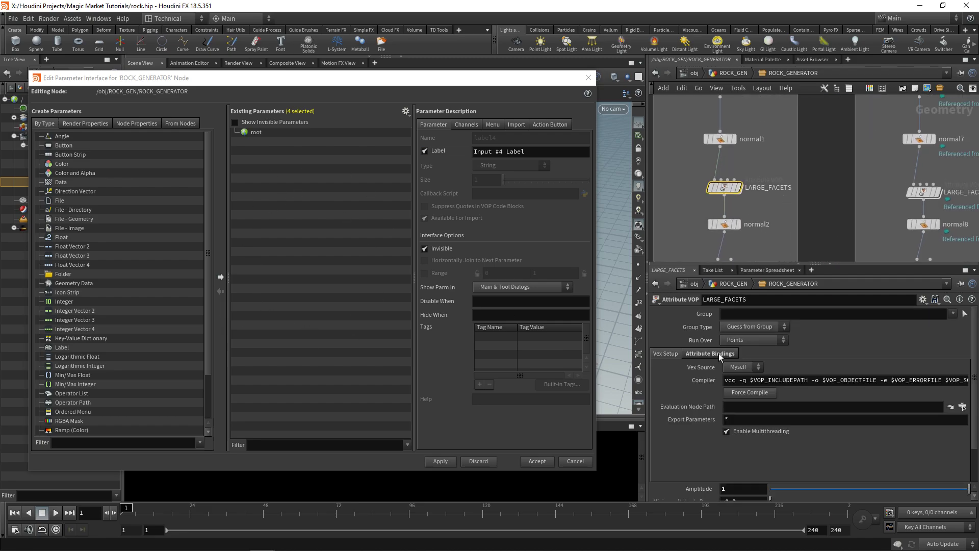
pyautogui.scroll(-2, 700, 452)
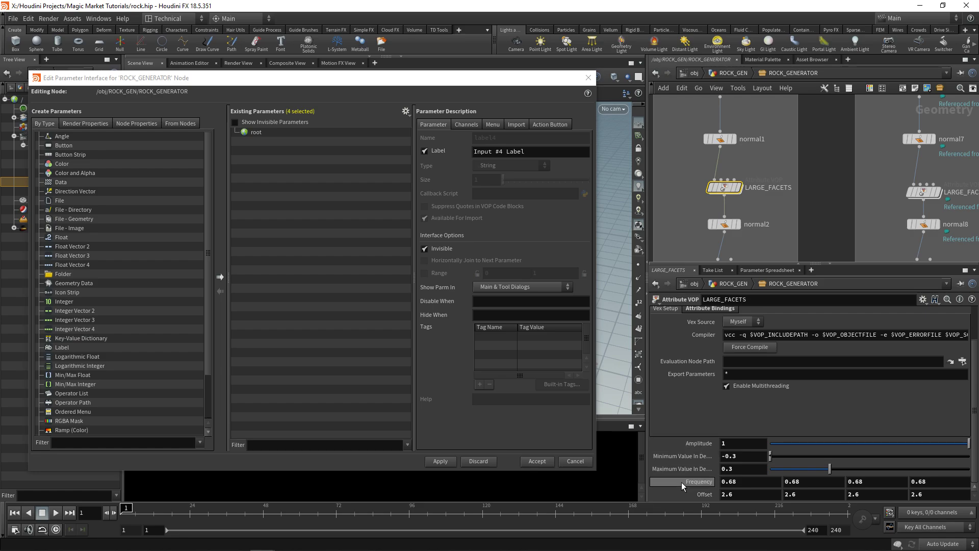
pyautogui.moveTo(700, 443); pyautogui.dragTo(321, 194)
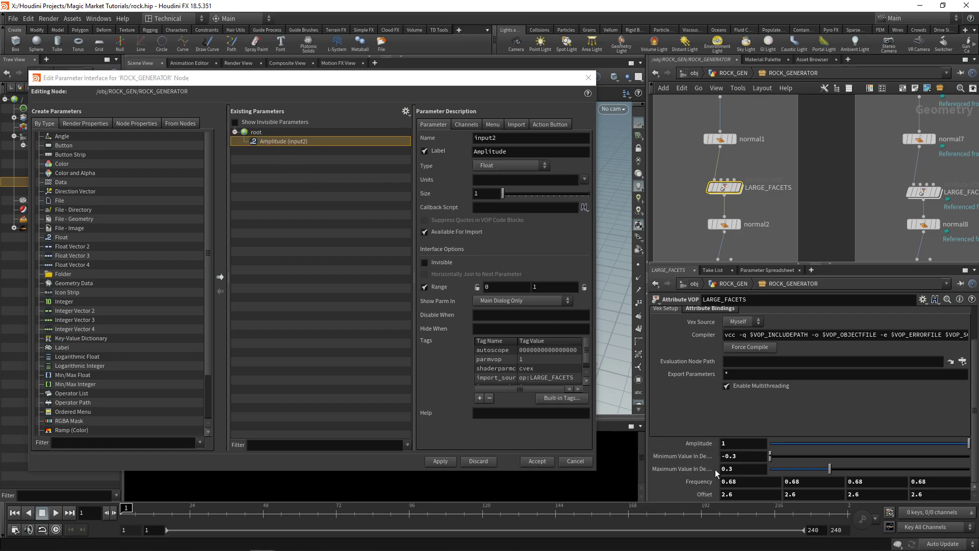
pyautogui.moveTo(715, 469); pyautogui.dragTo(315, 227)
pyautogui.moveTo(285, 162); pyautogui.dragTo(285, 162)
pyautogui.moveTo(699, 468); pyautogui.dragTo(321, 194)
pyautogui.moveTo(701, 486); pyautogui.dragTo(387, 255)
# Put the five promoted LARGE_FACETS parameters together in a new folder
pyautogui.click(292, 143)
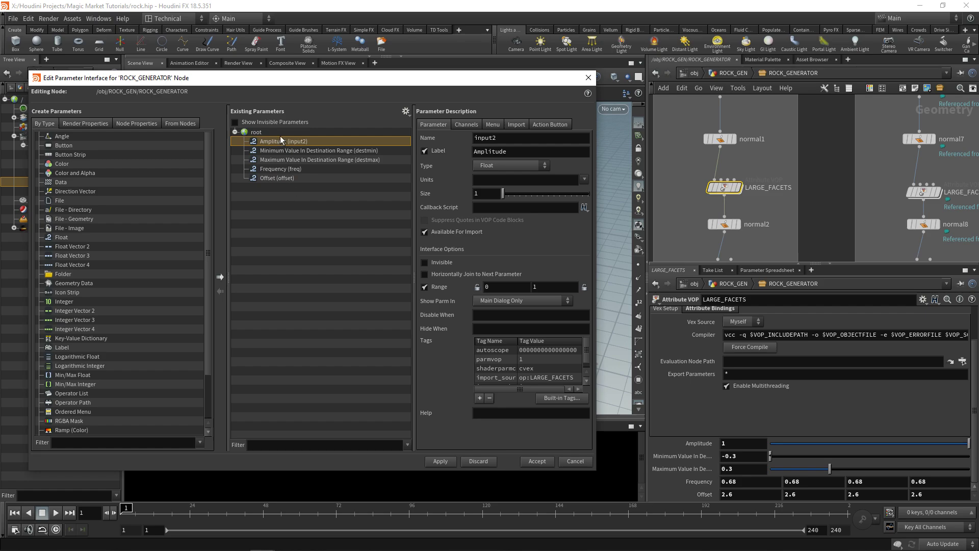
pyautogui.keyDown('shift'); pyautogui.click(279, 179); pyautogui.keyUp('shift')
pyautogui.rightClick(284, 139)
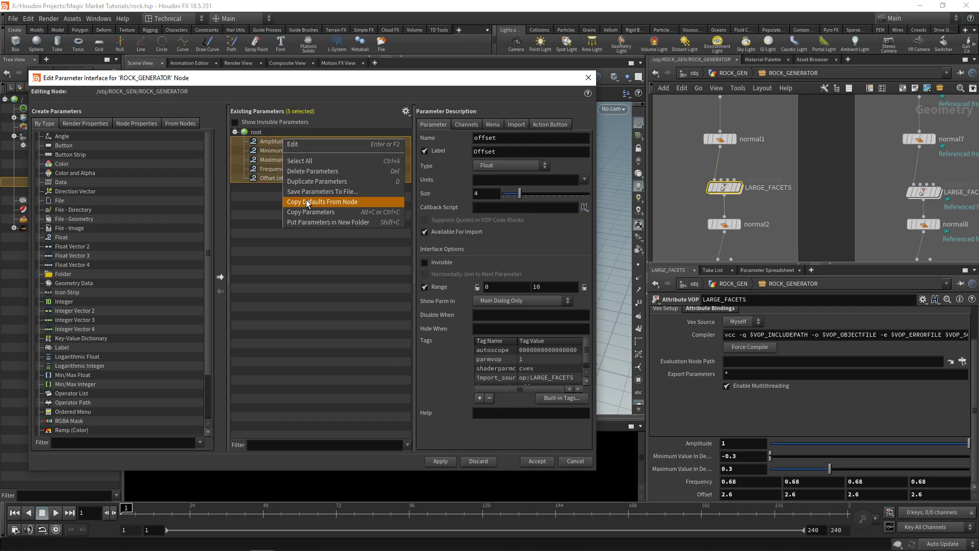
pyautogui.click(316, 225)
pyautogui.click(329, 255)
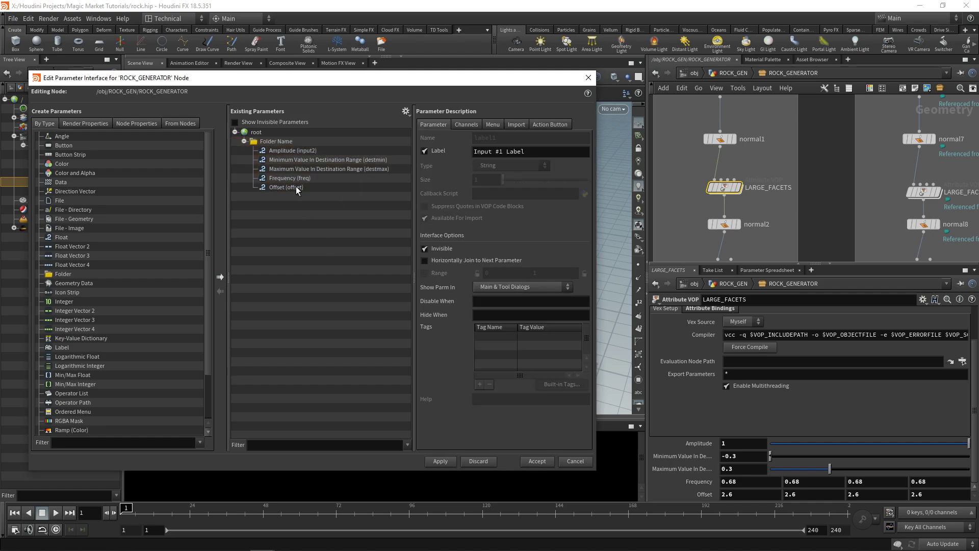
# Rename the new parameter folder Large Facets and accept the parameter interface changes
pyautogui.doubleClick(274, 144)
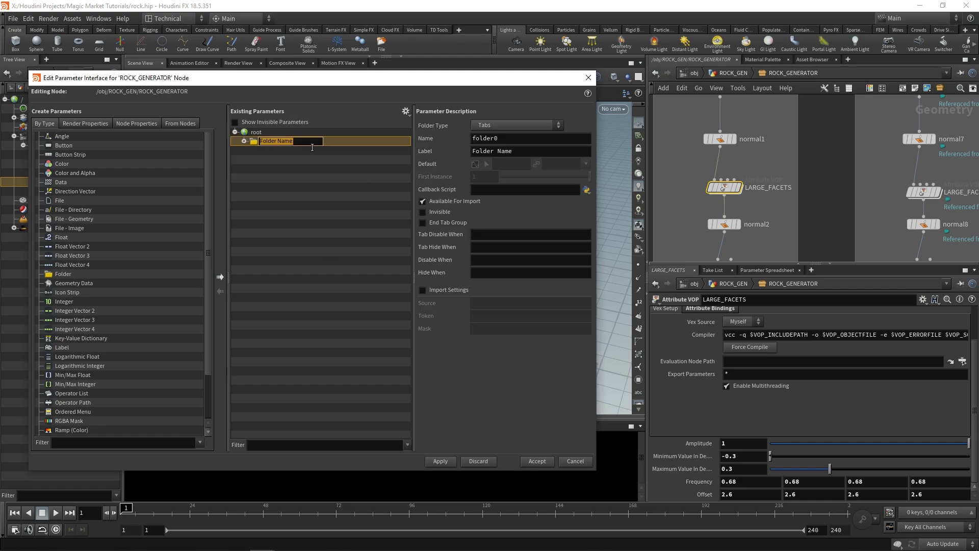
pyautogui.write('LA')
pyautogui.write('rge Facets')
pyautogui.press('Return')
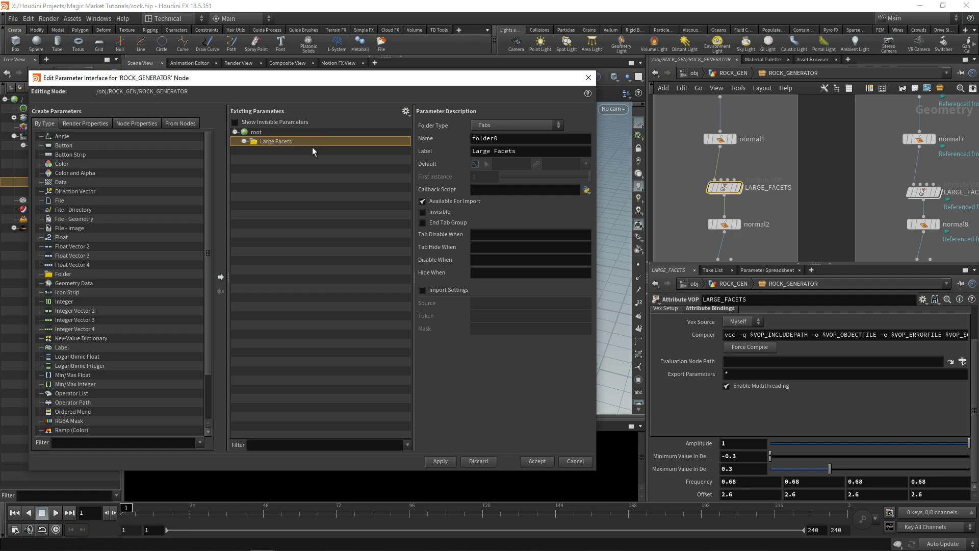
pyautogui.click(244, 141)
pyautogui.click(288, 232)
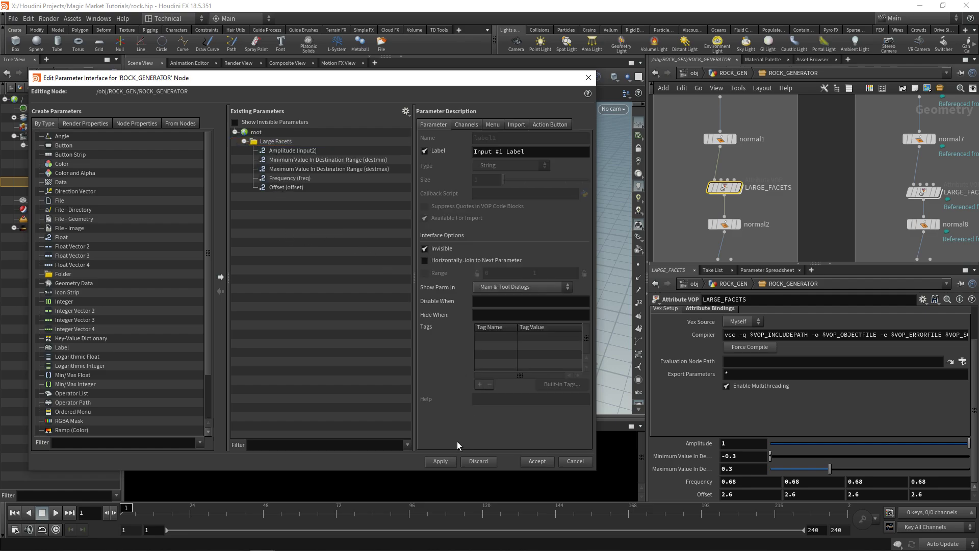
pyautogui.press('Escape')
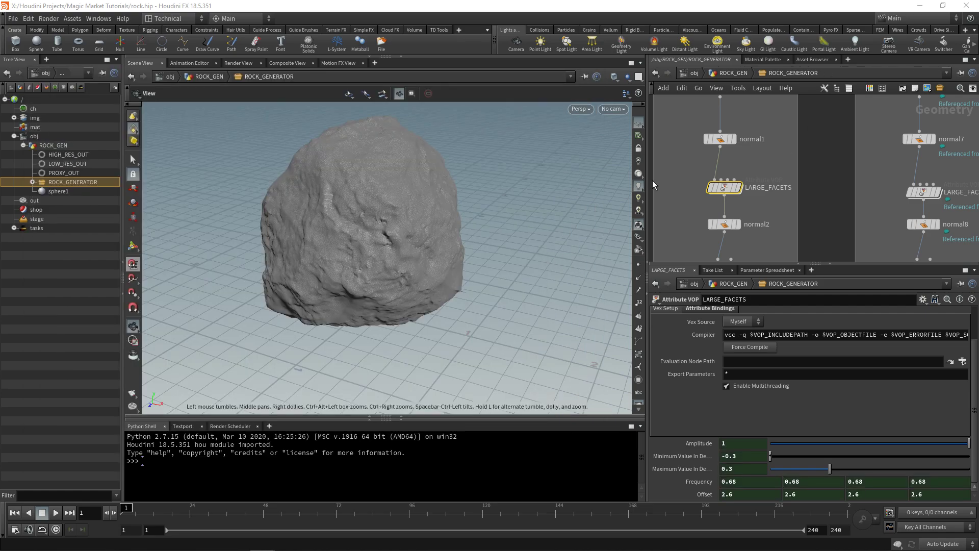
# Back in ROCK_GEN, set all four Large Facets Offset values of ROCK_GENERATOR to 49.6 and inspect the resulting rock
pyautogui.click(745, 73)
pyautogui.scroll(2, 789, 185)
pyautogui.scroll(-1, 820, 186)
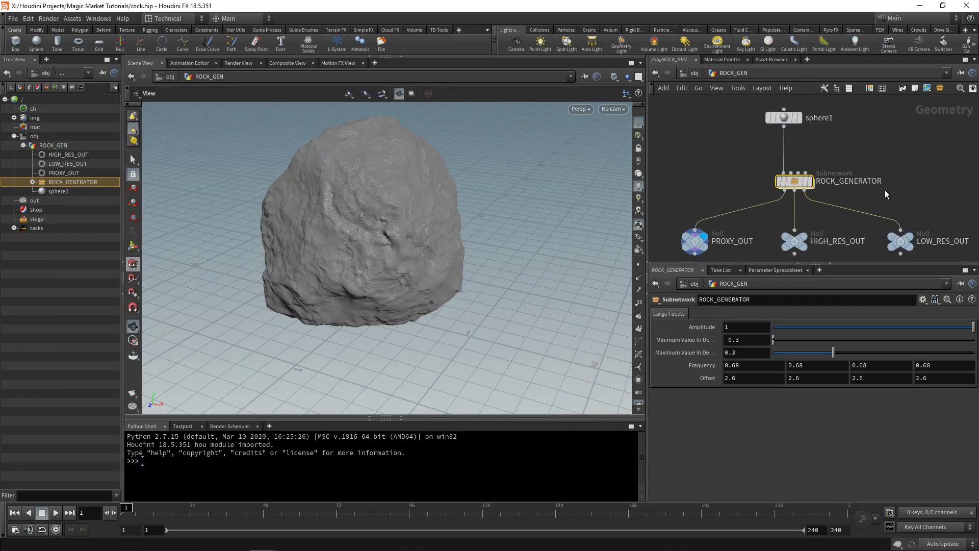
pyautogui.moveTo(885, 190); pyautogui.dragTo(866, 176, button='middle')
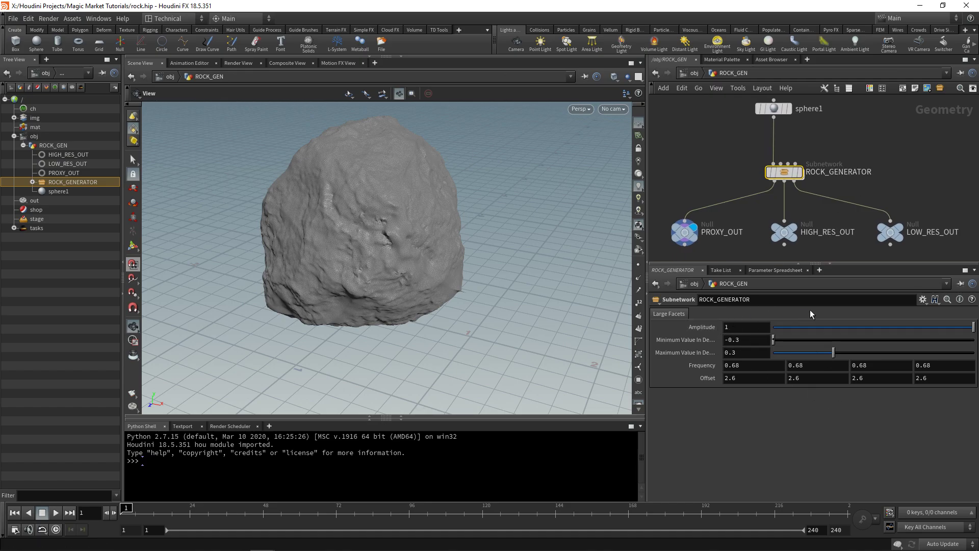
pyautogui.moveTo(789, 176)
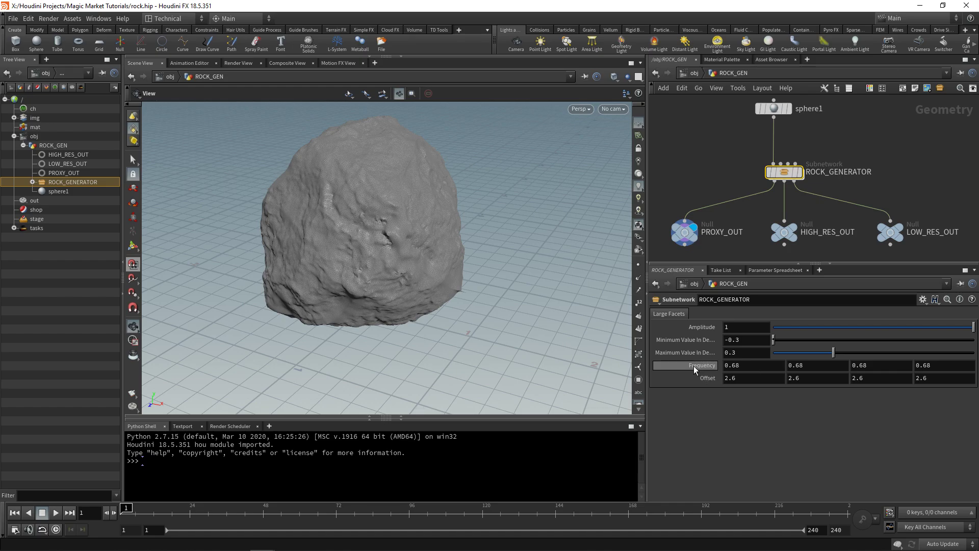
pyautogui.moveTo(706, 380); pyautogui.dragTo(919, 368, button='middle')
pyautogui.moveTo(433, 278); pyautogui.dragTo(407, 237)
pyautogui.moveTo(789, 177)
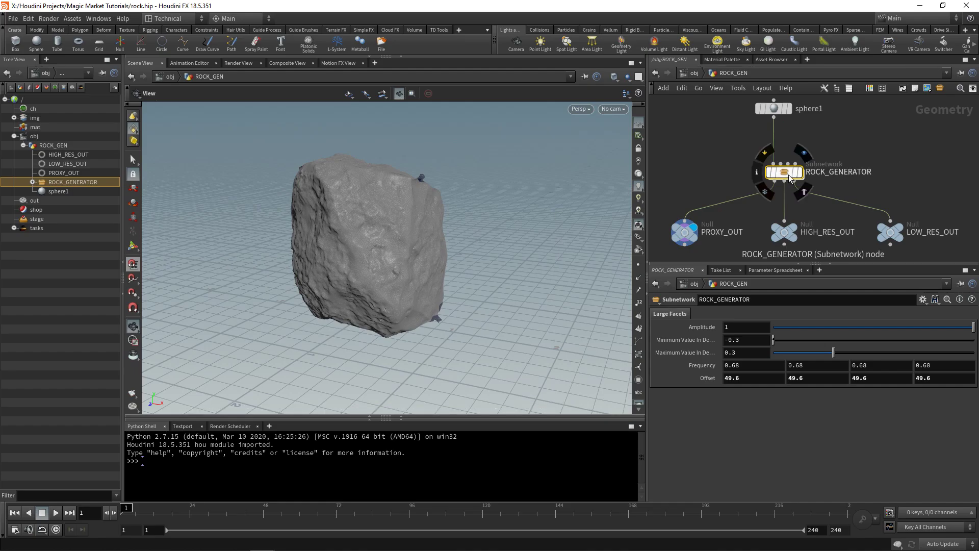
# Open ROCK_GENERATOR's parameter interface for editing, then select the SMALL_FACETS node inside the subnetwork
pyautogui.click(923, 299)
pyautogui.click(846, 310)
pyautogui.moveTo(467, 82); pyautogui.dragTo(441, 76)
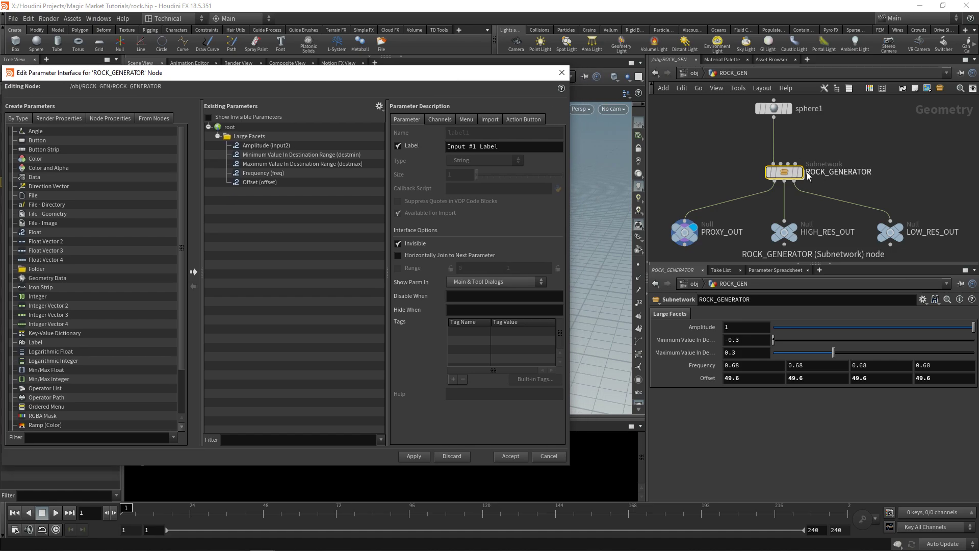
pyautogui.doubleClick(783, 172)
pyautogui.scroll(-3, 803, 190)
pyautogui.moveTo(802, 199); pyautogui.dragTo(777, 119, button='middle')
pyautogui.scroll(2, 790, 163)
pyautogui.moveTo(792, 170); pyautogui.dragTo(778, 133, button='middle')
pyautogui.scroll(-1, 778, 133)
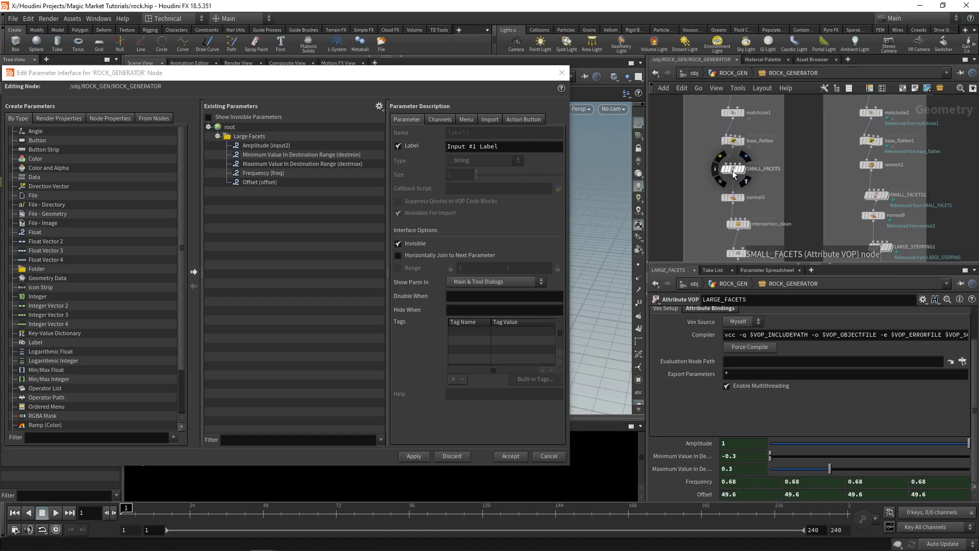
pyautogui.click(733, 168)
# Promote the Amplitude, Minimum Value, Maximum Value, Frequency and Offset parameters of SMALL_FACETS to ROCK_GENERATOR's parameter interface
pyautogui.click(345, 257)
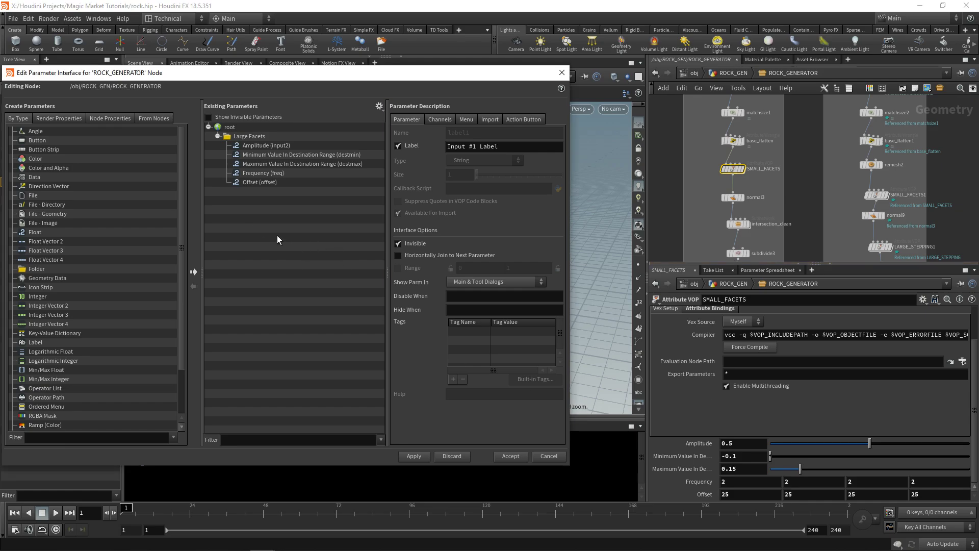
pyautogui.moveTo(692, 448); pyautogui.dragTo(297, 191)
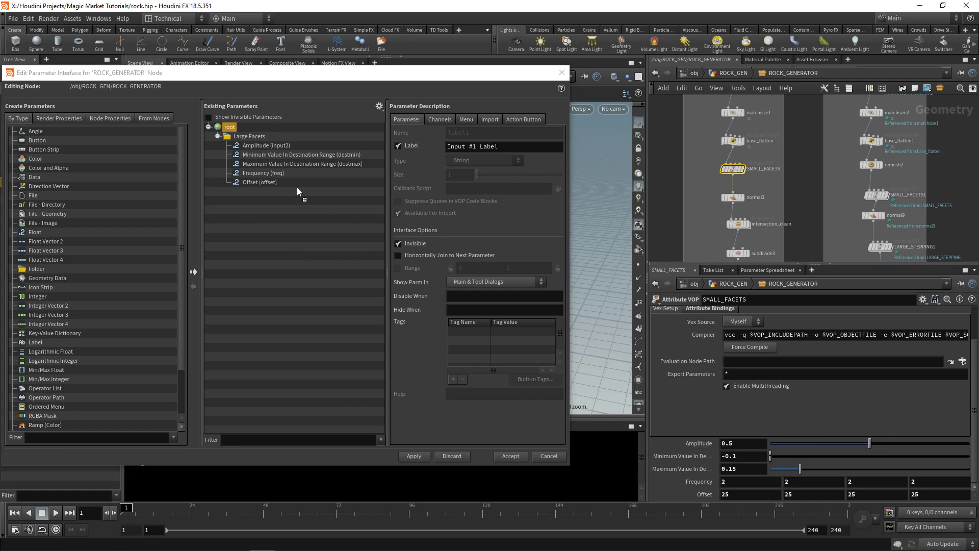
pyautogui.moveTo(241, 214); pyautogui.dragTo(243, 217)
pyautogui.moveTo(689, 456); pyautogui.dragTo(260, 210)
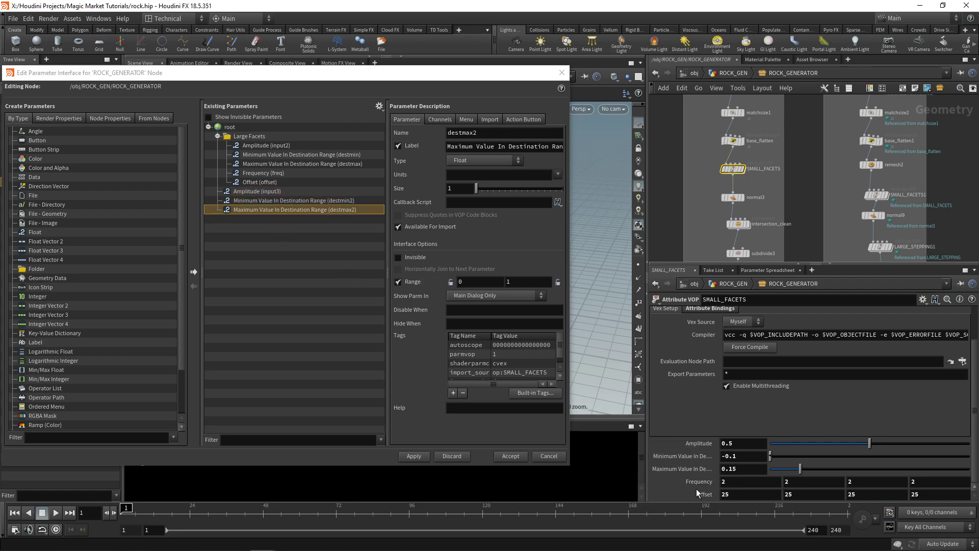
pyautogui.moveTo(698, 481); pyautogui.dragTo(268, 262)
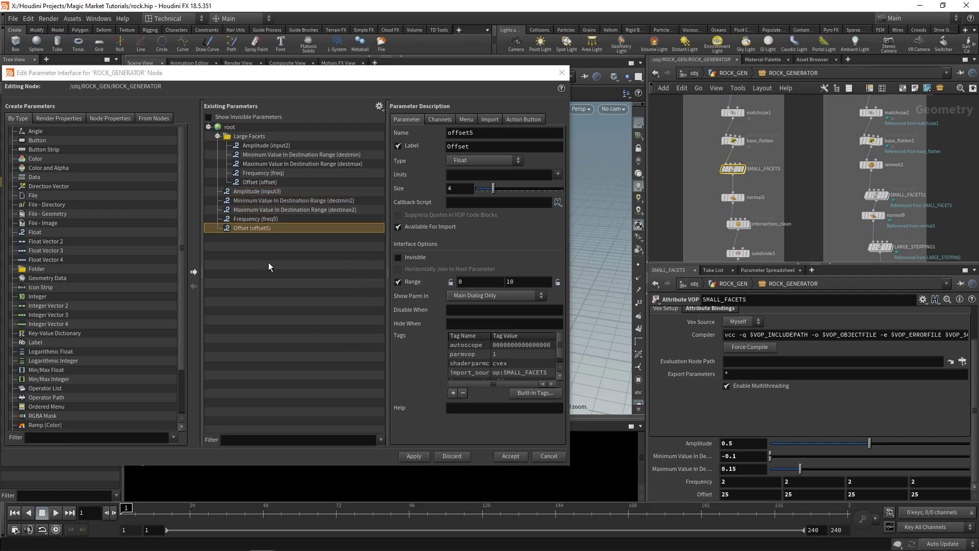
# Put the five promoted SMALL_FACETS parameters together in a new folder named Small Facets
pyautogui.click(247, 146)
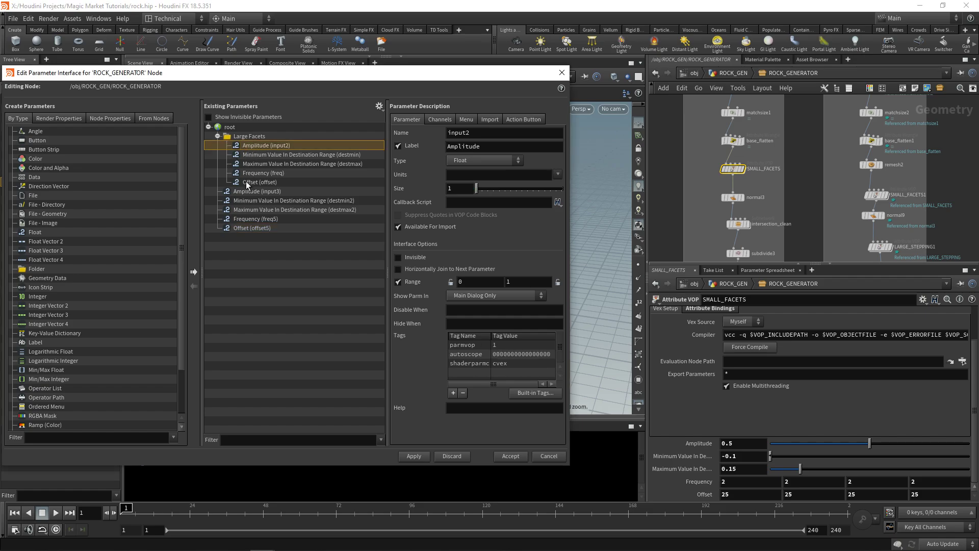
pyautogui.click(244, 191)
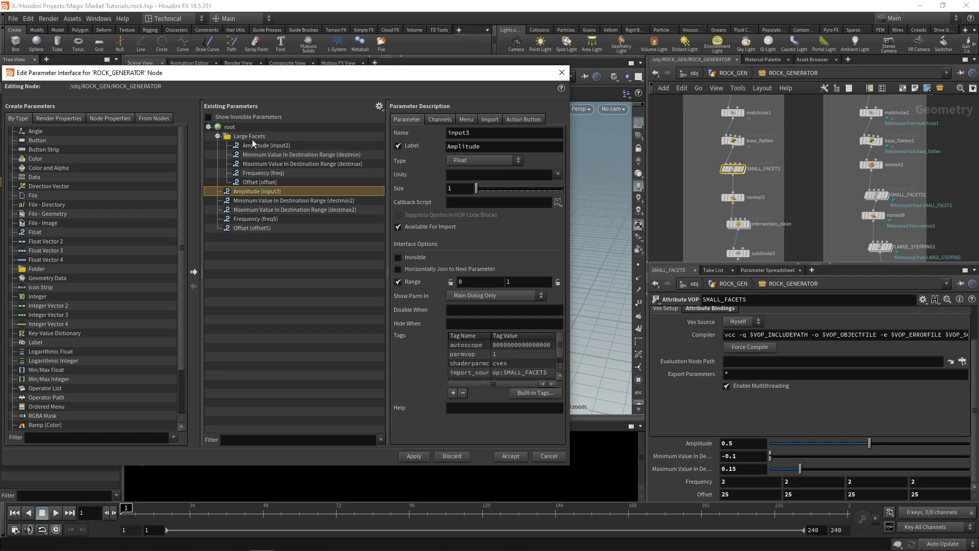
pyautogui.keyDown('shift'); pyautogui.click(248, 228); pyautogui.keyUp('shift')
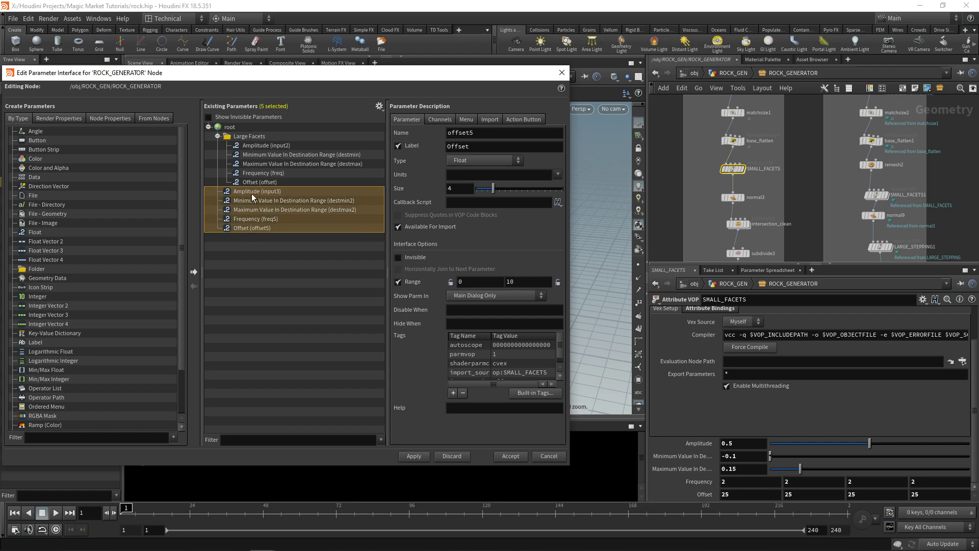
pyautogui.rightClick(252, 195)
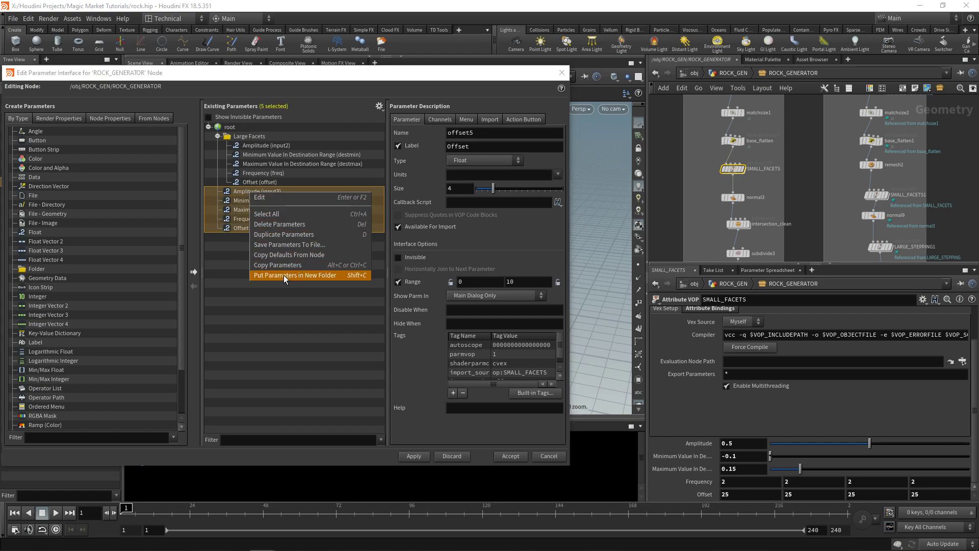
pyautogui.click(283, 275)
pyautogui.doubleClick(247, 192)
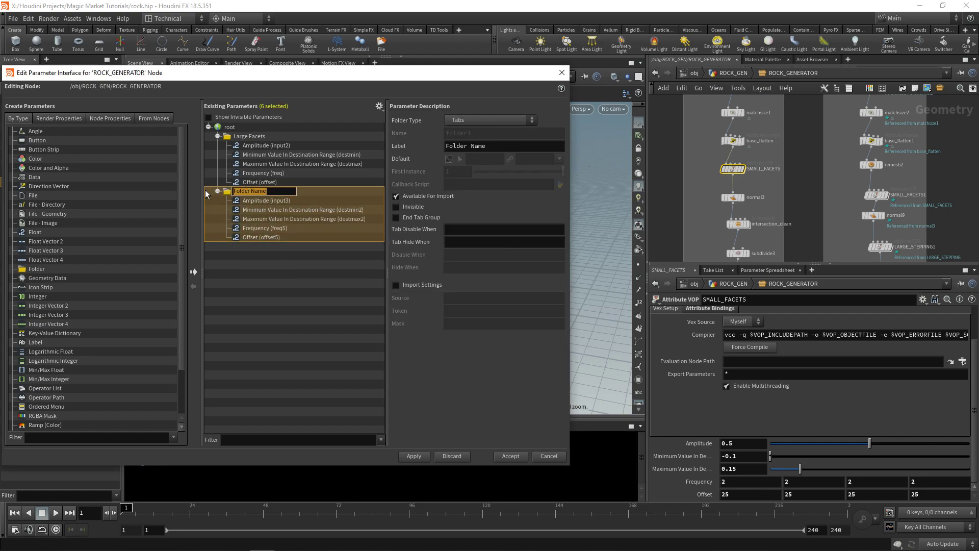
pyautogui.write('Small Facets')
pyautogui.press('Return')
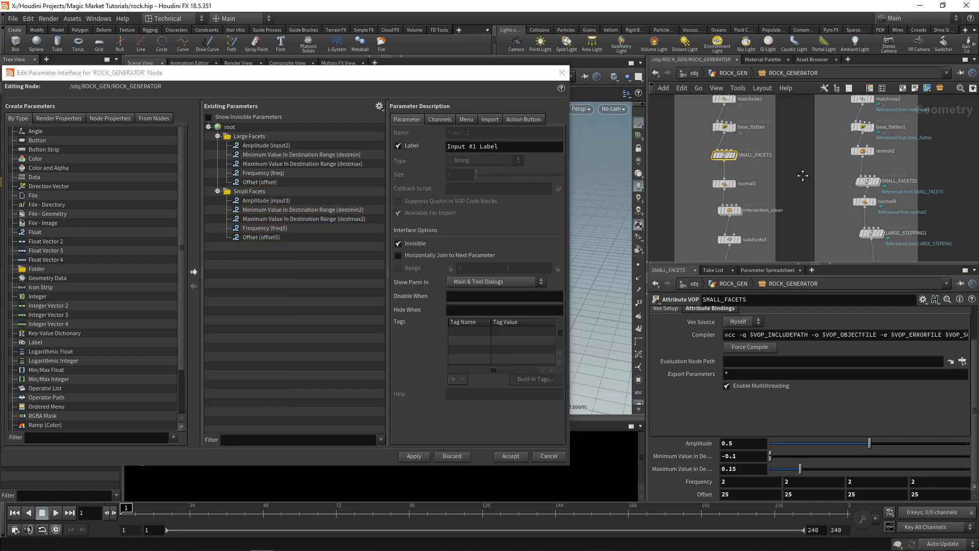
# Promote LARGE_STEPPING's Stepping ramp, Amplitude, Frequency, Offset, Minimum Value, Maximum Value and Roughness parameters to ROCK_GENERATOR's parameter interface
pyautogui.scroll(-3, 738, 189)
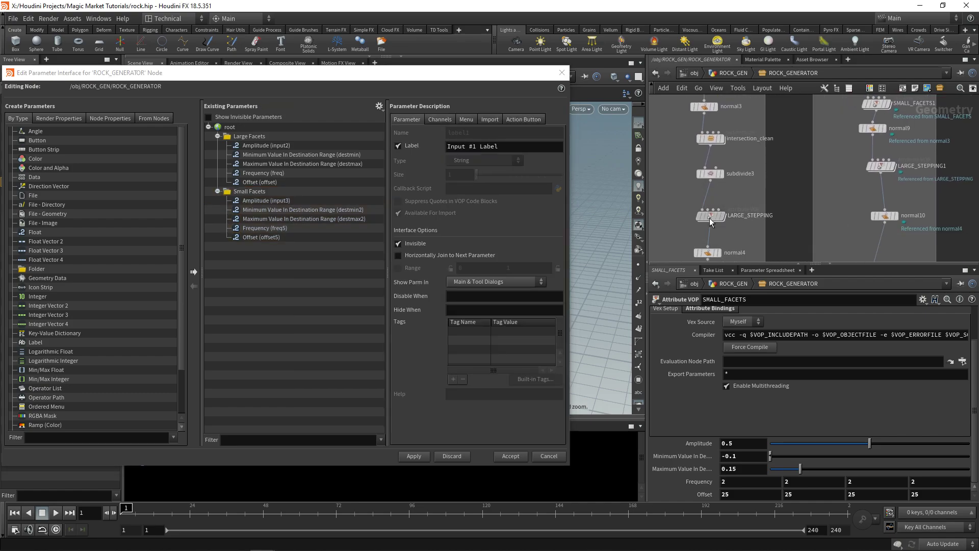
pyautogui.click(710, 216)
pyautogui.scroll(-2, 709, 219)
pyautogui.scroll(-4, 678, 458)
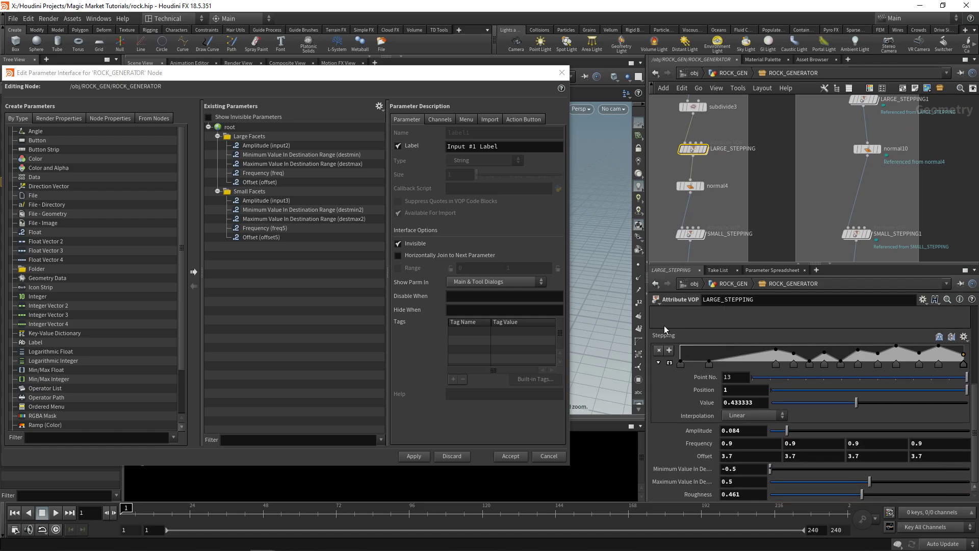
pyautogui.moveTo(665, 338); pyautogui.dragTo(252, 274)
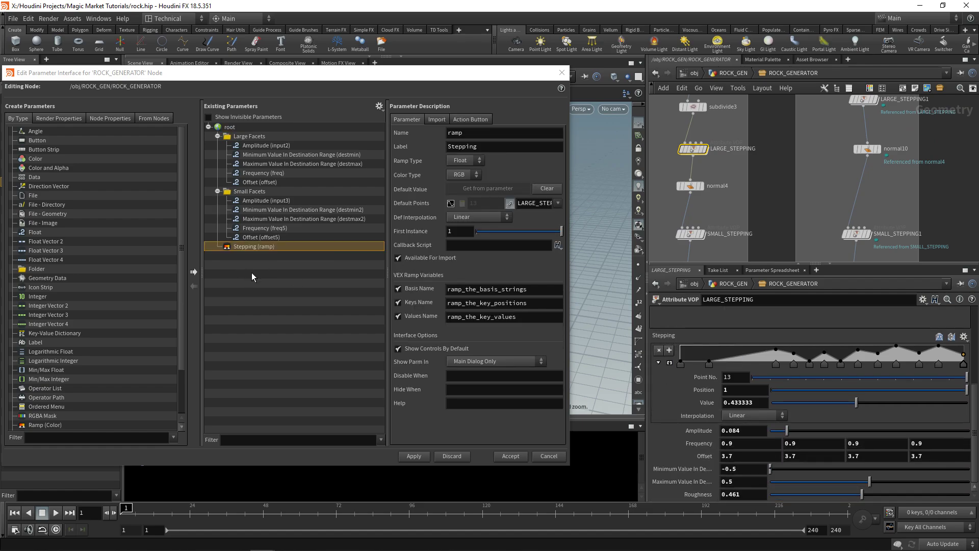
pyautogui.moveTo(699, 431); pyautogui.dragTo(240, 255)
pyautogui.moveTo(699, 443); pyautogui.dragTo(254, 286)
pyautogui.moveTo(682, 468); pyautogui.dragTo(255, 288)
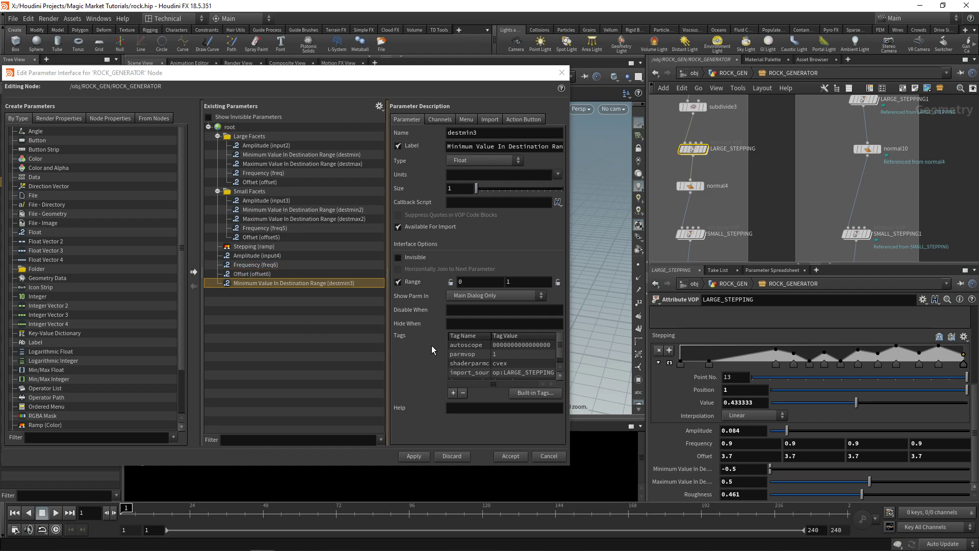
pyautogui.moveTo(673, 482); pyautogui.dragTo(315, 313)
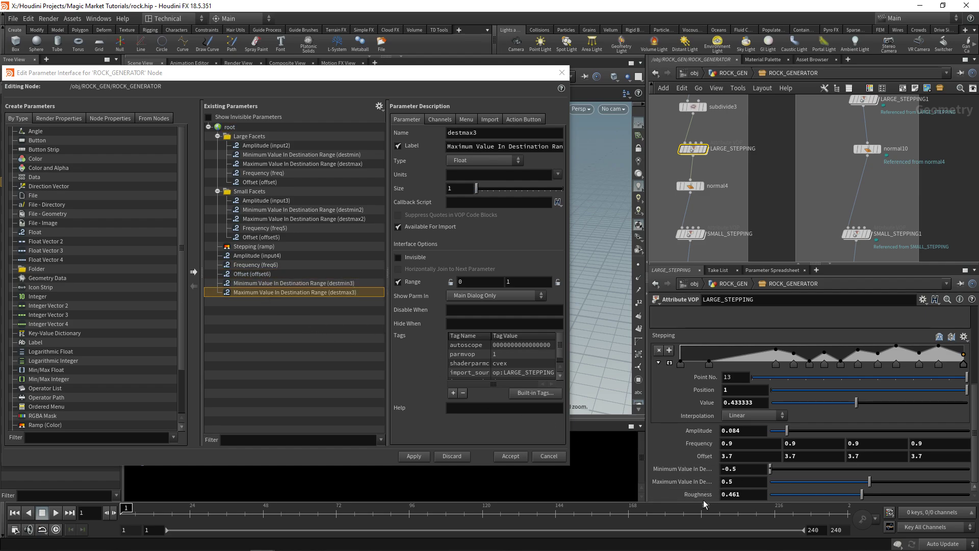
pyautogui.moveTo(700, 494); pyautogui.dragTo(287, 298)
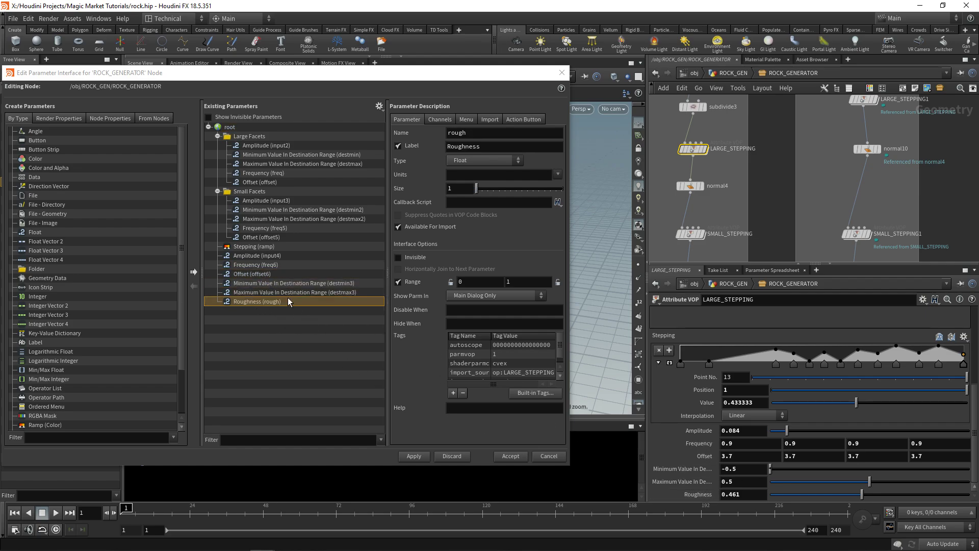
# Put the seven promoted LARGE_STEPPING parameters together in a new folder named Large Stepping
pyautogui.click(240, 246)
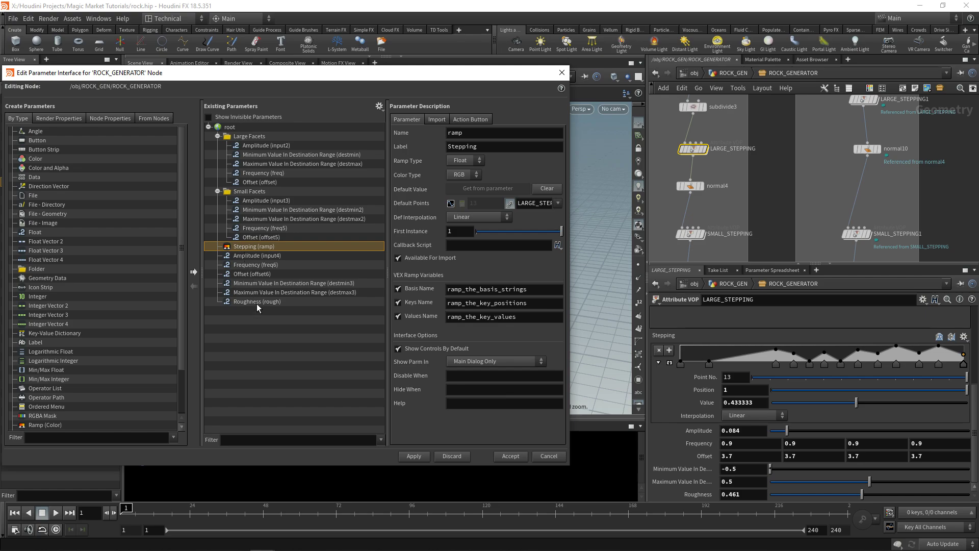
pyautogui.keyDown('shift'); pyautogui.click(256, 301); pyautogui.keyUp('shift')
pyautogui.rightClick(255, 247)
pyautogui.click(265, 331)
pyautogui.doubleClick(251, 247)
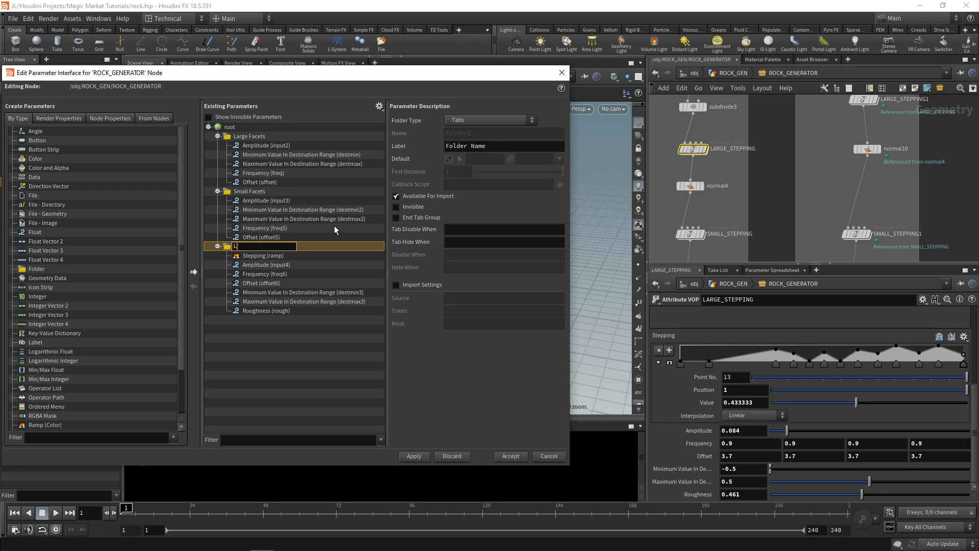
pyautogui.write('Large Stepping')
pyautogui.press('Return')
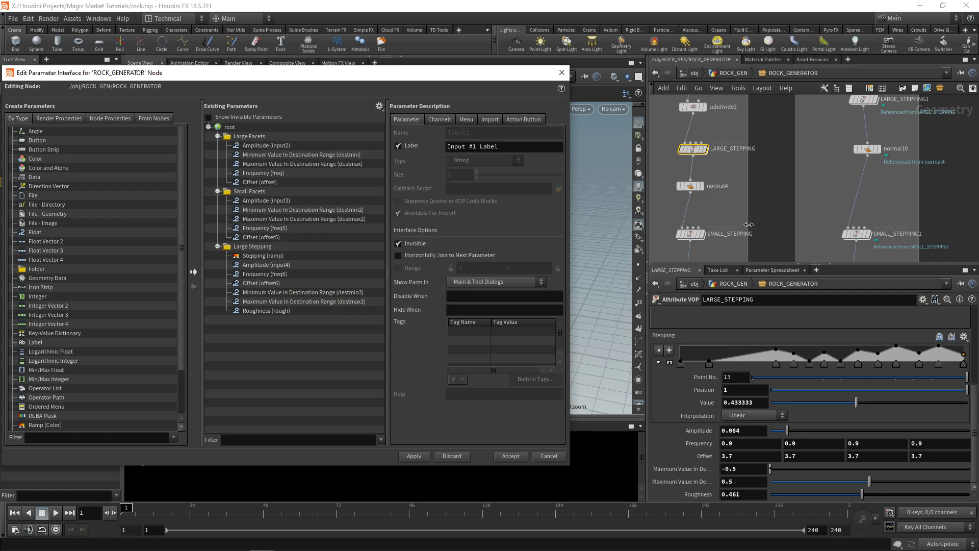
# Promote SMALL_STEPPING's Stepping ramp, Amplitude, Frequency, Offset, Minimum Value, Maximum Value and Roughness parameters to ROCK_GENERATOR's parameter interface
pyautogui.moveTo(744, 221); pyautogui.dragTo(773, 132, button='middle')
pyautogui.click(719, 144)
pyautogui.scroll(2, 690, 396)
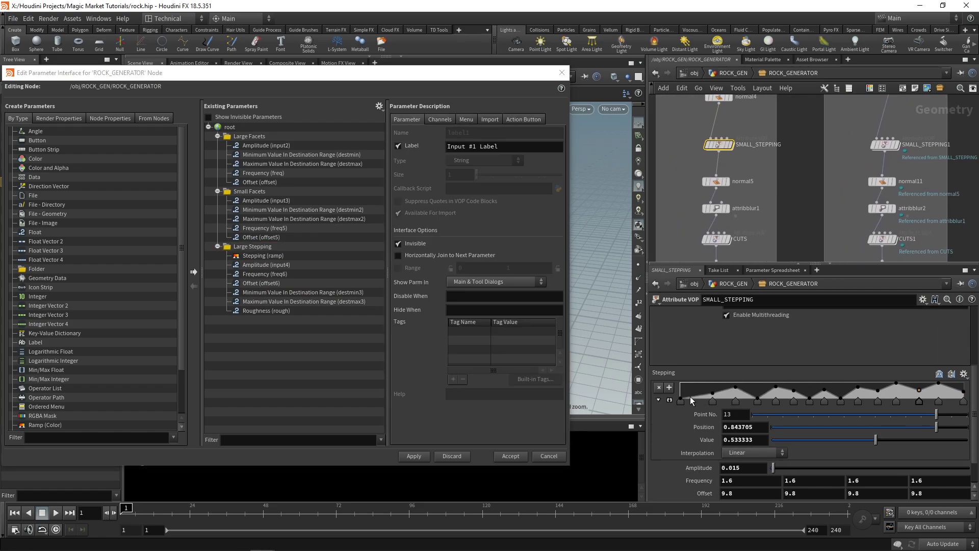
pyautogui.moveTo(579, 363); pyautogui.dragTo(255, 327)
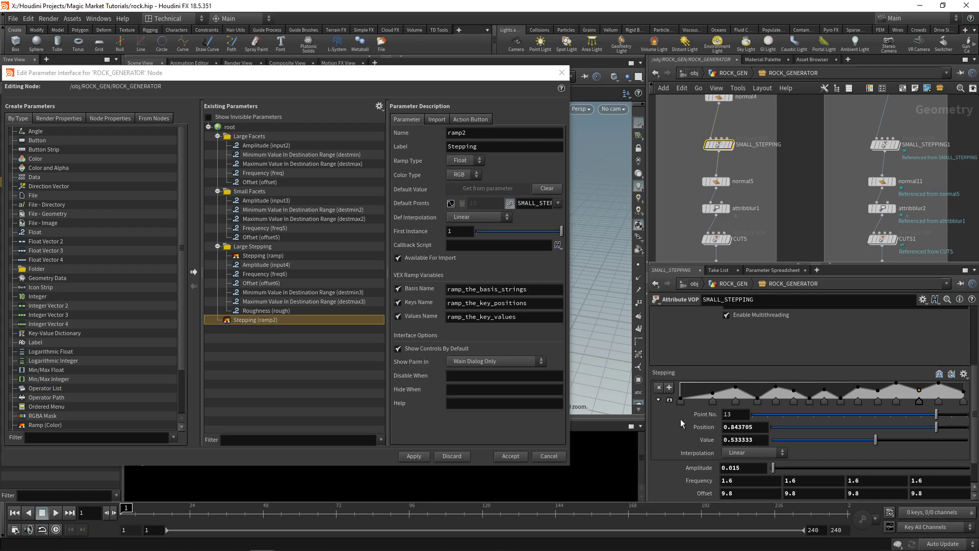
pyautogui.scroll(-2, 689, 434)
pyautogui.moveTo(702, 432); pyautogui.dragTo(252, 349)
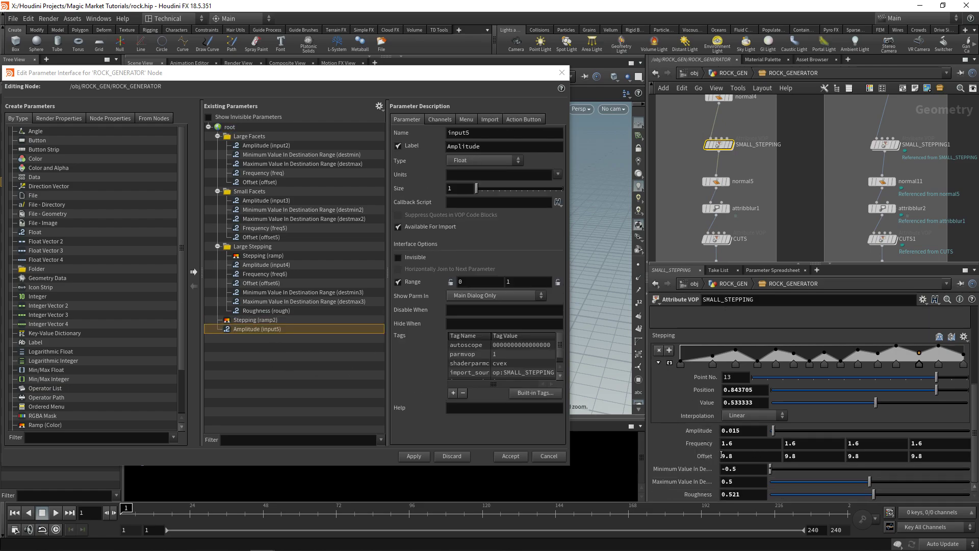
pyautogui.moveTo(692, 443); pyautogui.dragTo(255, 351)
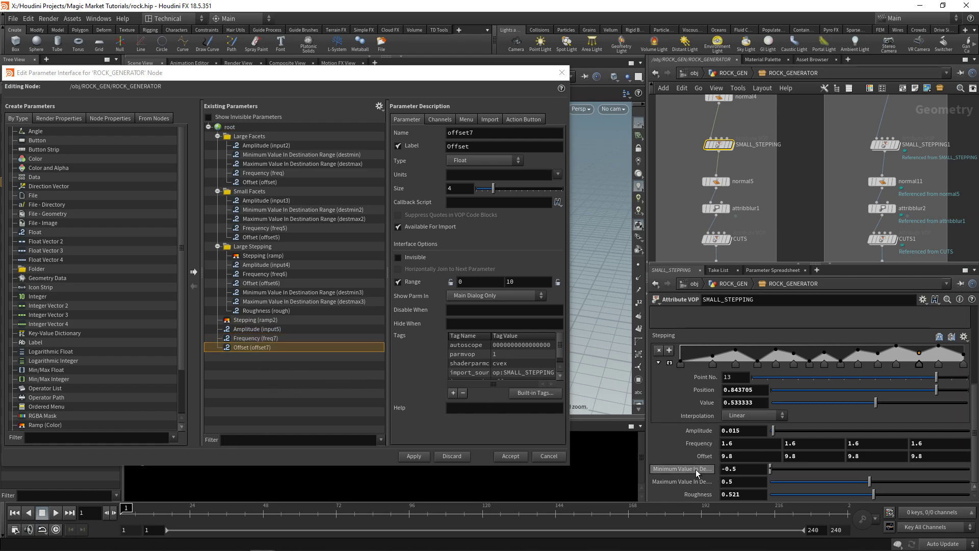
pyautogui.moveTo(695, 469); pyautogui.dragTo(270, 377)
pyautogui.moveTo(683, 482); pyautogui.dragTo(258, 377)
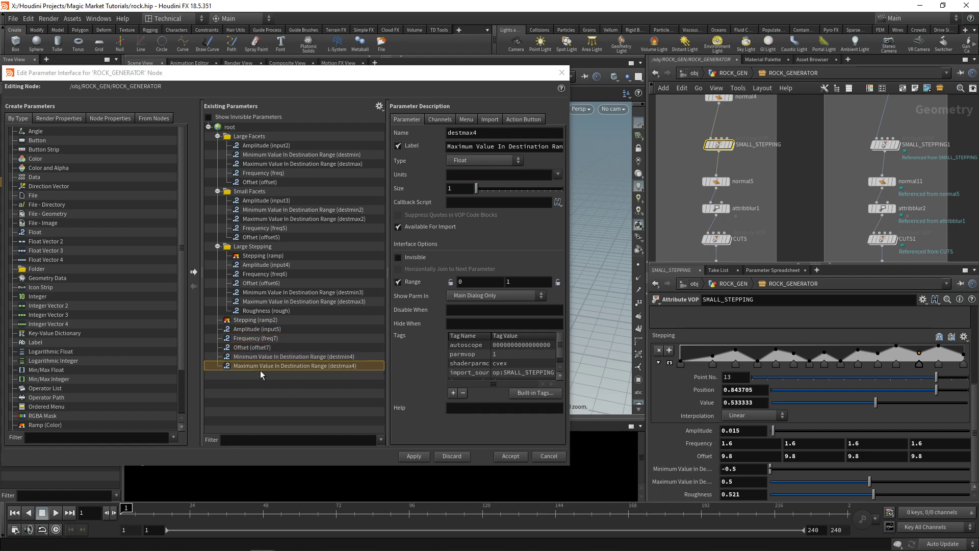
pyautogui.moveTo(695, 497); pyautogui.dragTo(282, 378)
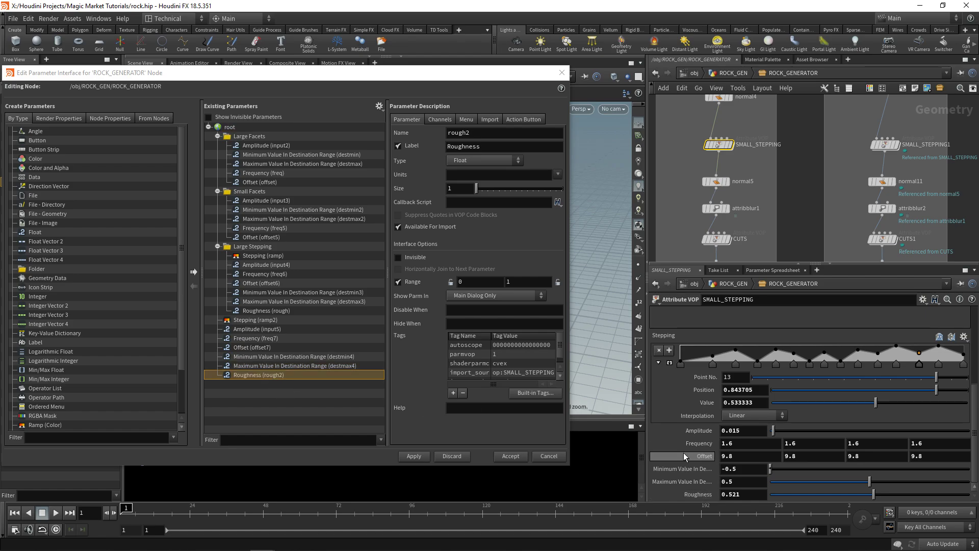
# Put the seven promoted SMALL_STEPPING parameters together in a new folder named Small Stepping
pyautogui.click(276, 320)
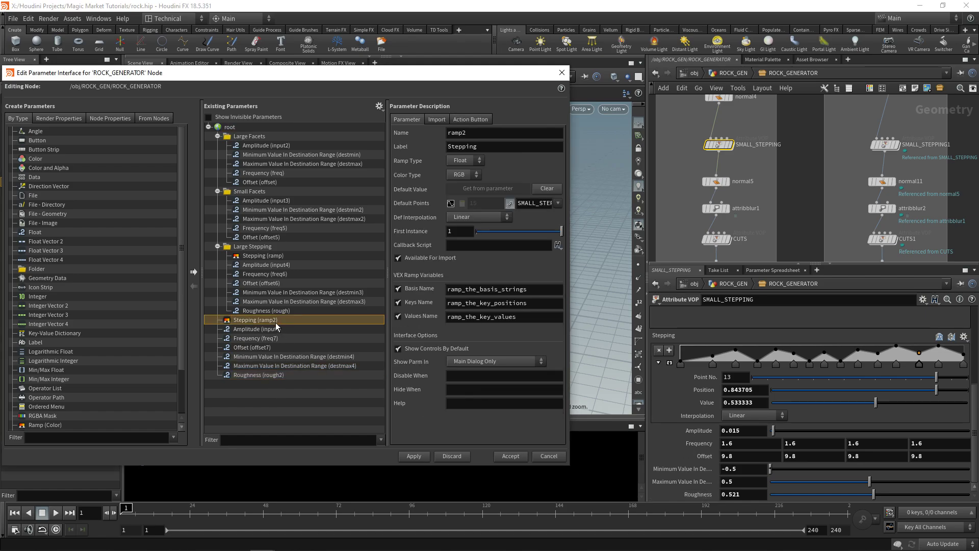
pyautogui.keyDown('shift'); pyautogui.click(271, 375); pyautogui.keyUp('shift')
pyautogui.rightClick(270, 374)
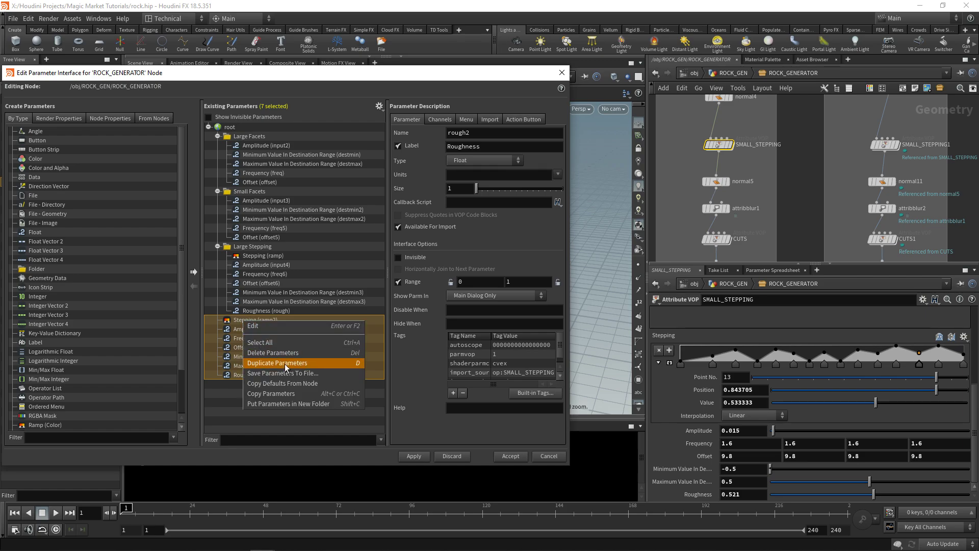
pyautogui.click(285, 403)
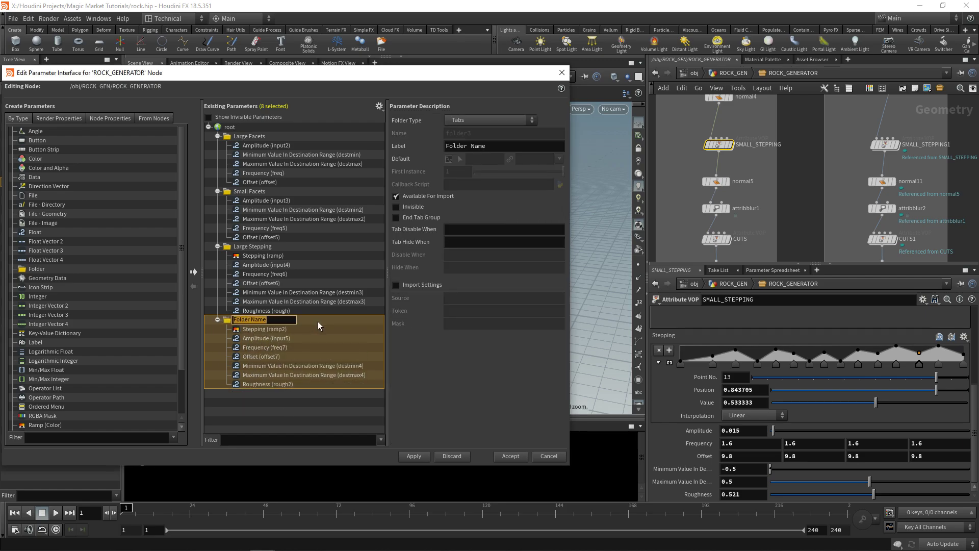
pyautogui.write('Small Stepping')
pyautogui.press('Return')
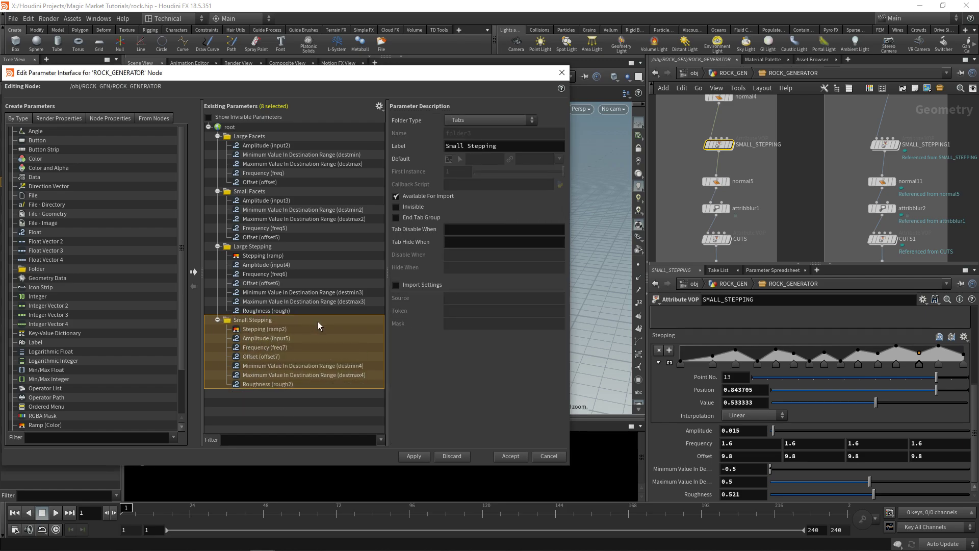
# Promote the Cut Threshold ramp, Amplitude and both pairs of Frequency and Offset parameters of CUTS to ROCK_GENERATOR's parameter interface
pyautogui.scroll(-3, 806, 196)
pyautogui.moveTo(806, 196); pyautogui.dragTo(791, 127, button='middle')
pyautogui.scroll(3, 756, 153)
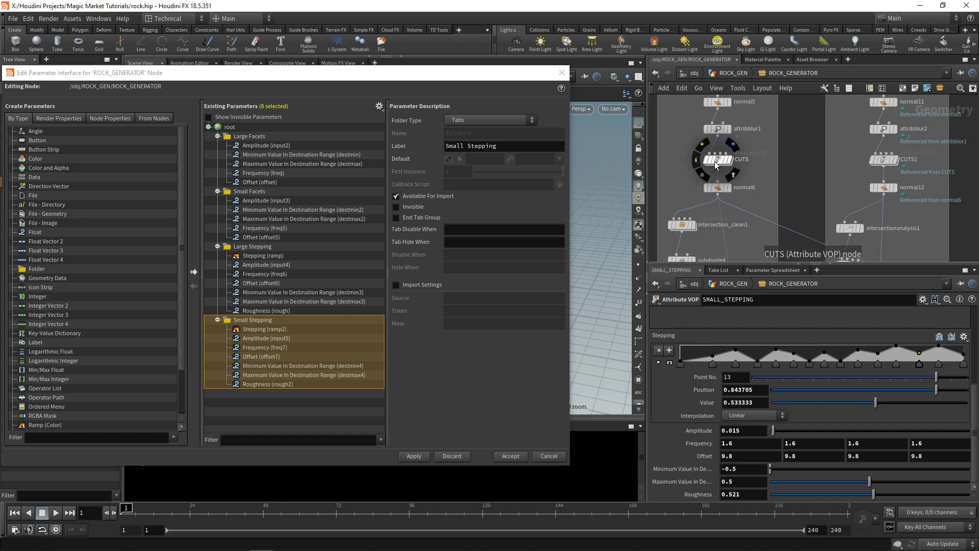
pyautogui.click(714, 161)
pyautogui.scroll(-5, 708, 414)
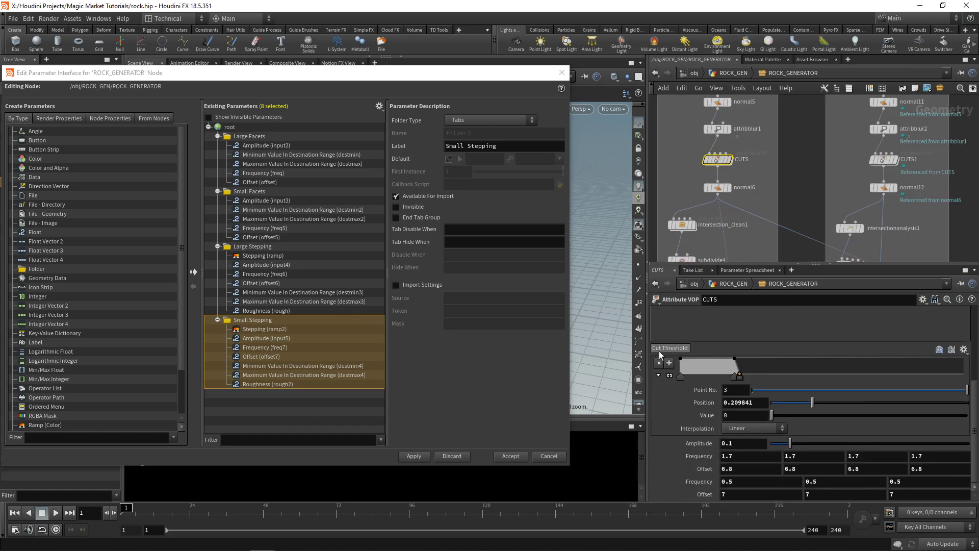
pyautogui.moveTo(668, 351); pyautogui.dragTo(252, 397)
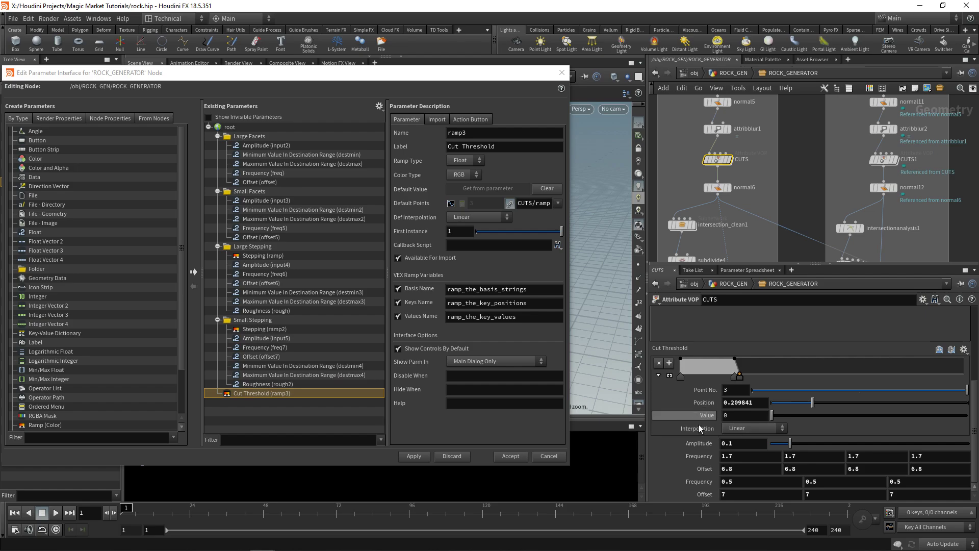
pyautogui.moveTo(698, 443); pyautogui.dragTo(255, 403)
pyautogui.moveTo(699, 456); pyautogui.dragTo(260, 412)
pyautogui.moveTo(703, 469); pyautogui.dragTo(263, 423)
pyautogui.moveTo(713, 487); pyautogui.dragTo(324, 434)
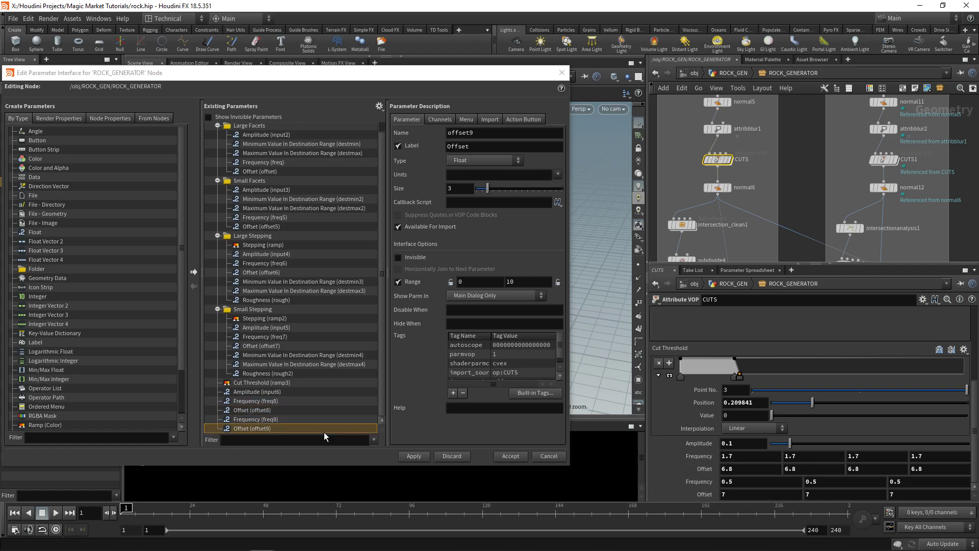
# Put the six promoted CUTS parameters, from Cut Threshold to the last Offset, together in a new folder named Cuts
pyautogui.doubleClick(259, 391)
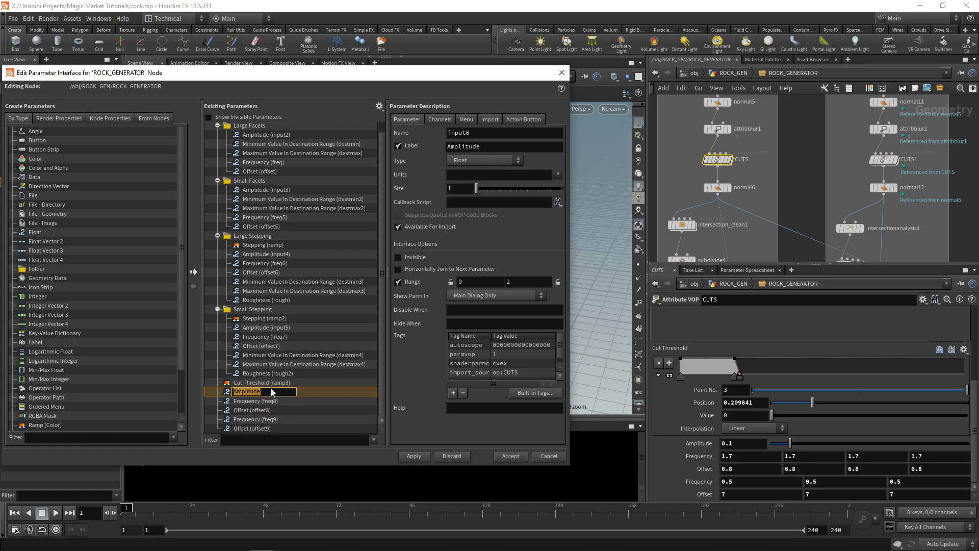
pyautogui.click(284, 382)
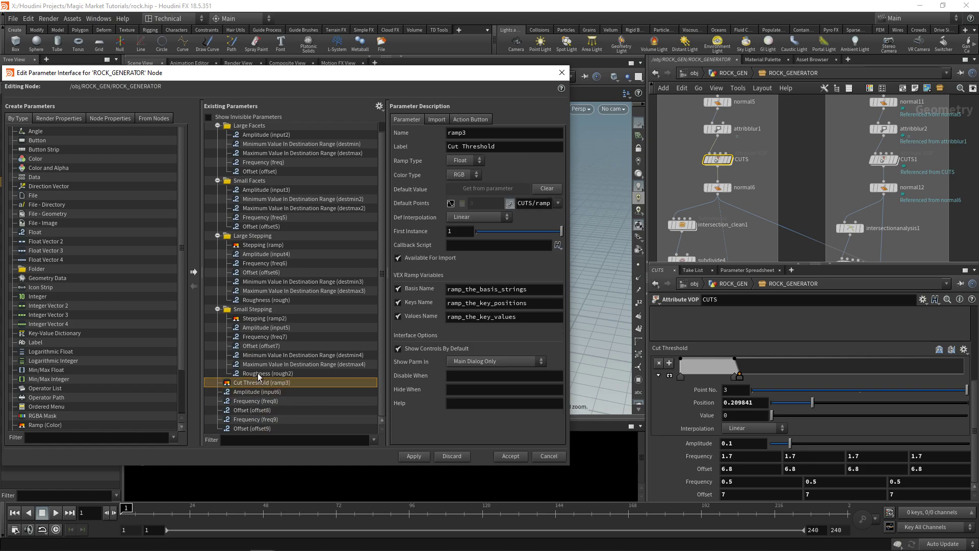
pyautogui.keyDown('shift'); pyautogui.click(243, 430); pyautogui.keyUp('shift')
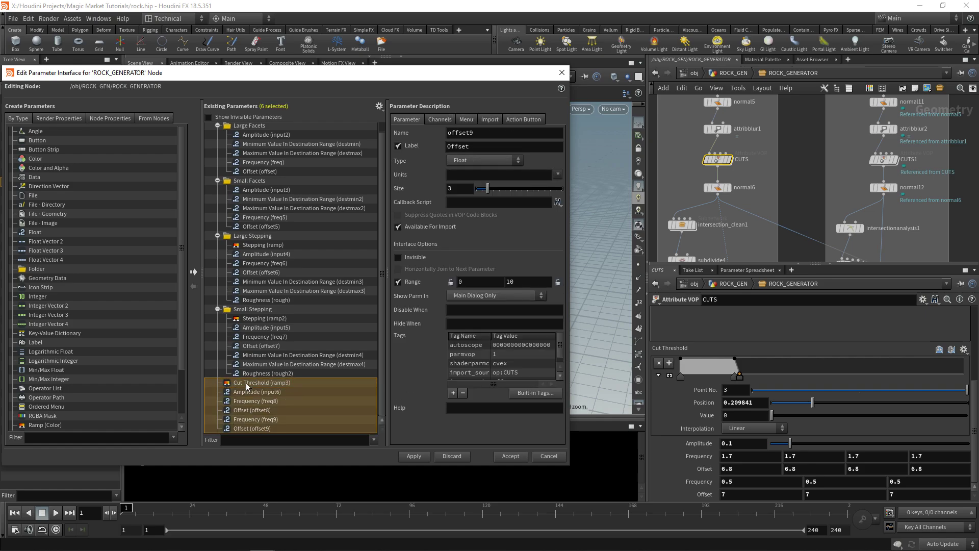
pyautogui.rightClick(246, 383)
pyautogui.click(283, 467)
pyautogui.doubleClick(250, 374)
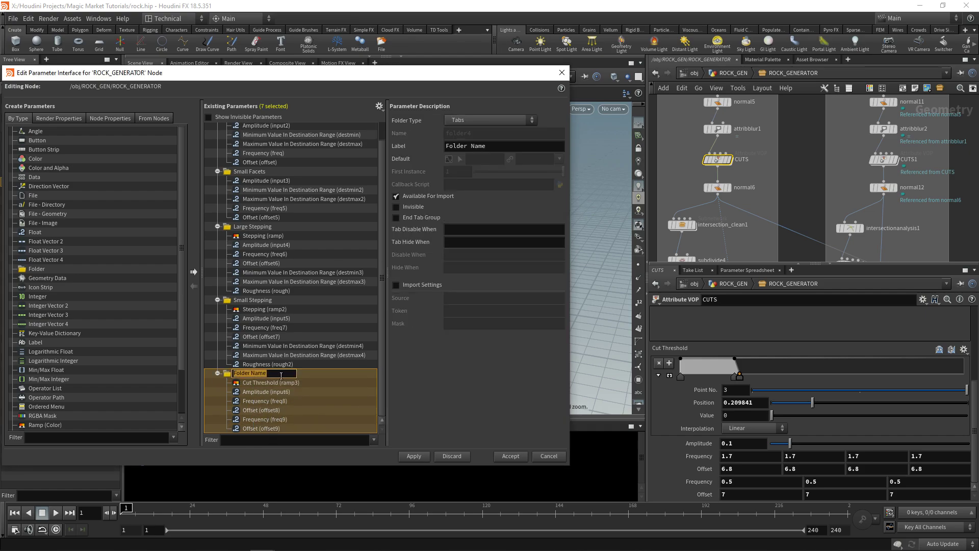
pyautogui.write('Cuts')
pyautogui.press('Return')
# Put the first Frequency and Offset pair (freq8, offset8) of the Cuts folder in a new subfolder named Unified Noise
pyautogui.click(269, 401)
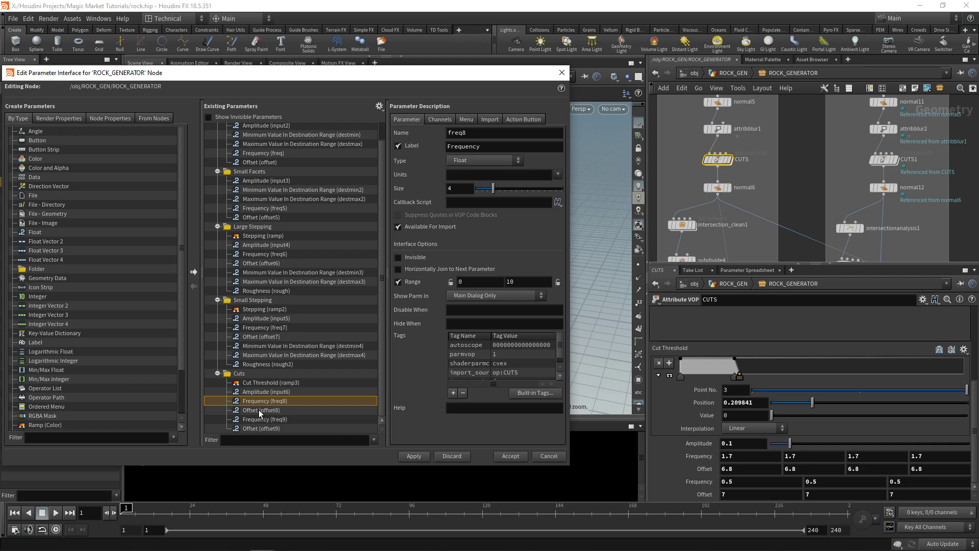
pyautogui.keyDown('shift'); pyautogui.click(259, 409); pyautogui.keyUp('shift')
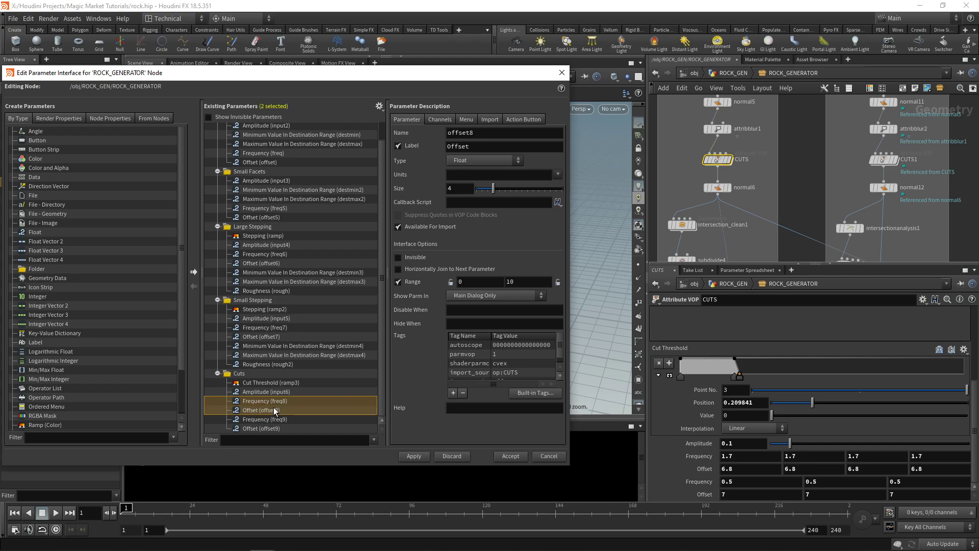
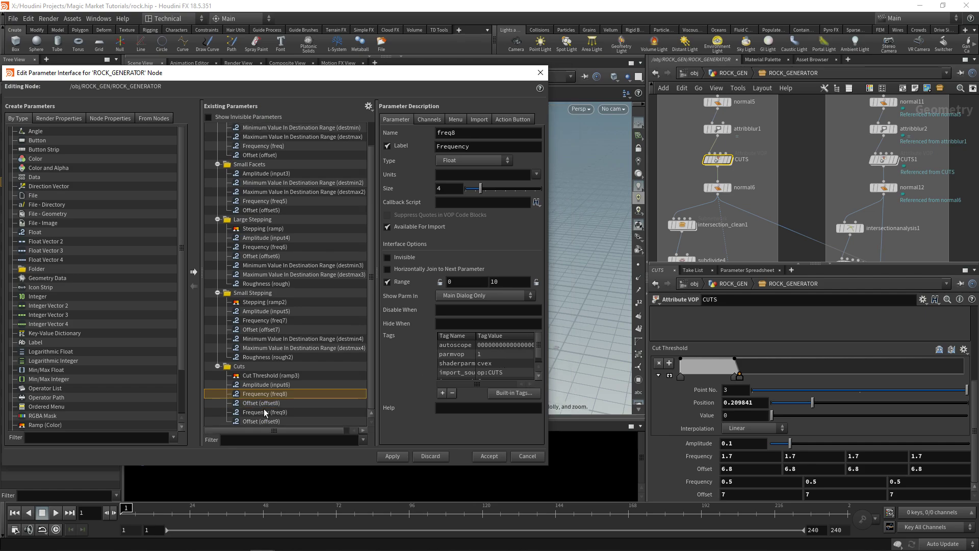
pyautogui.keyDown('shift'); pyautogui.click(265, 402); pyautogui.keyUp('shift')
pyautogui.rightClick(265, 401)
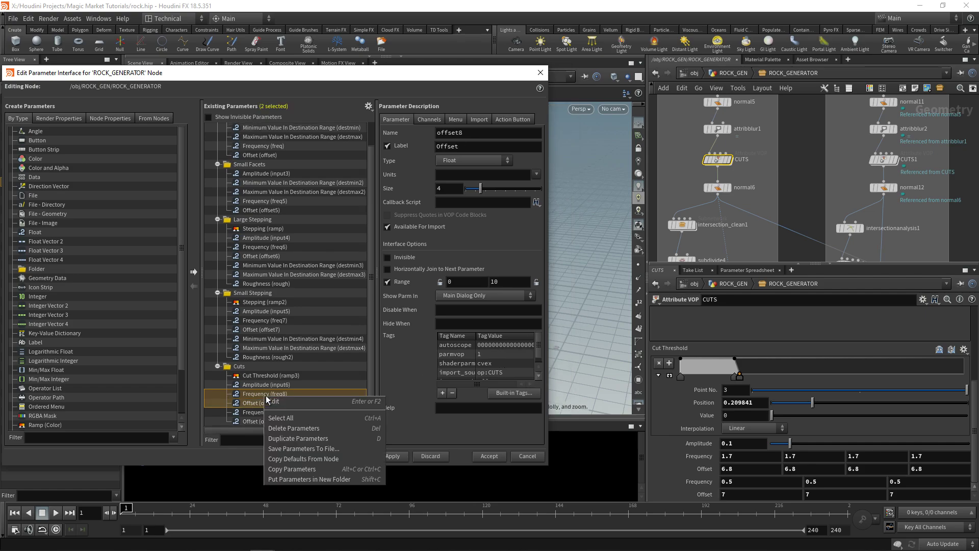
pyautogui.click(300, 478)
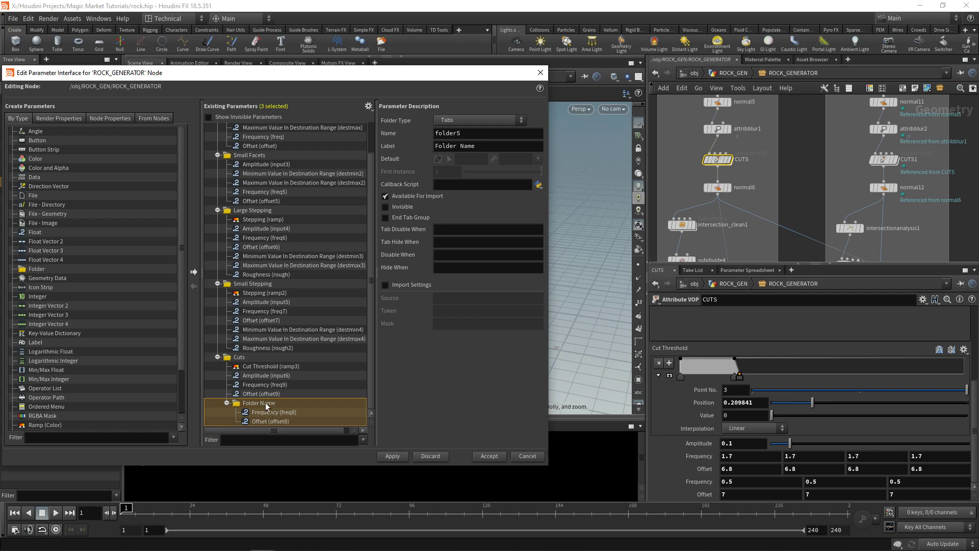
pyautogui.doubleClick(265, 404)
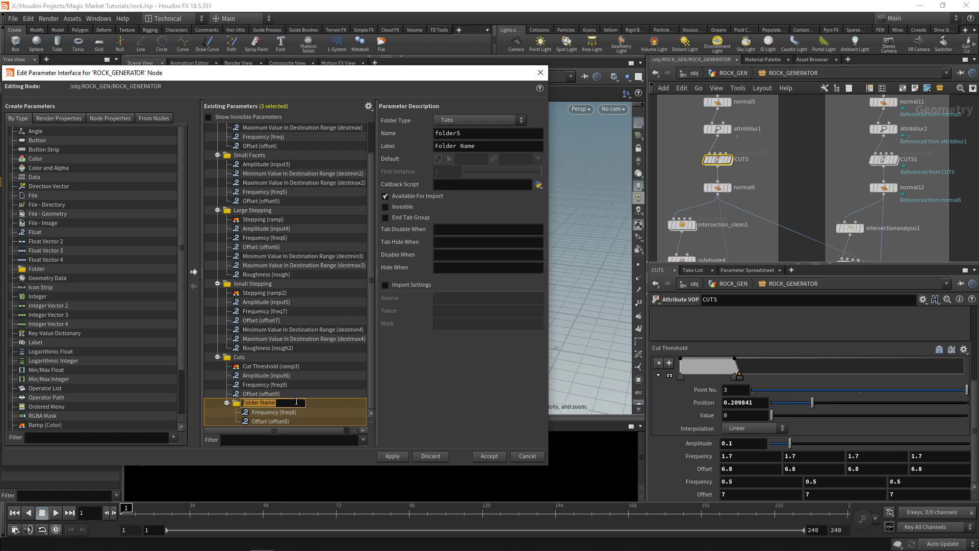
pyautogui.write('Unified Noise')
pyautogui.press('Return')
# Put the remaining Frequency and Offset pair (freq9, offset9) in a Cuts subfolder named Turbulent Noise and accept the interface changes
pyautogui.click(269, 384)
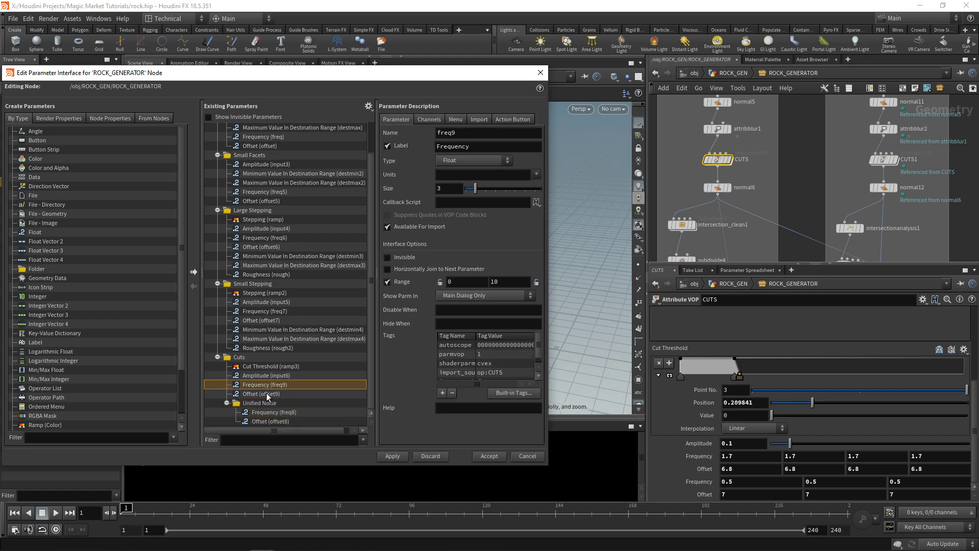
pyautogui.keyDown('shift'); pyautogui.click(265, 393); pyautogui.keyUp('shift')
pyautogui.rightClick(265, 384)
pyautogui.click(306, 468)
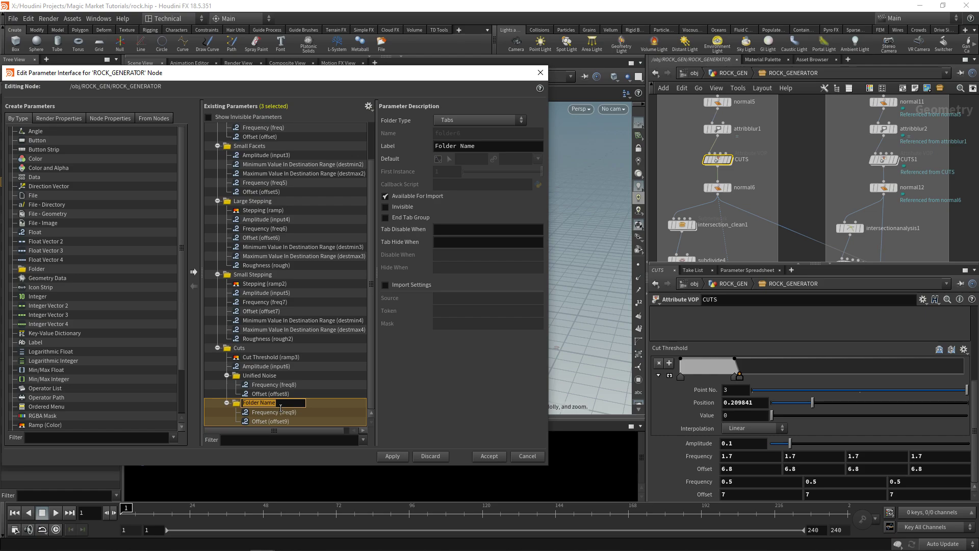
pyautogui.write('Turbulent Noise')
pyautogui.press('Return')
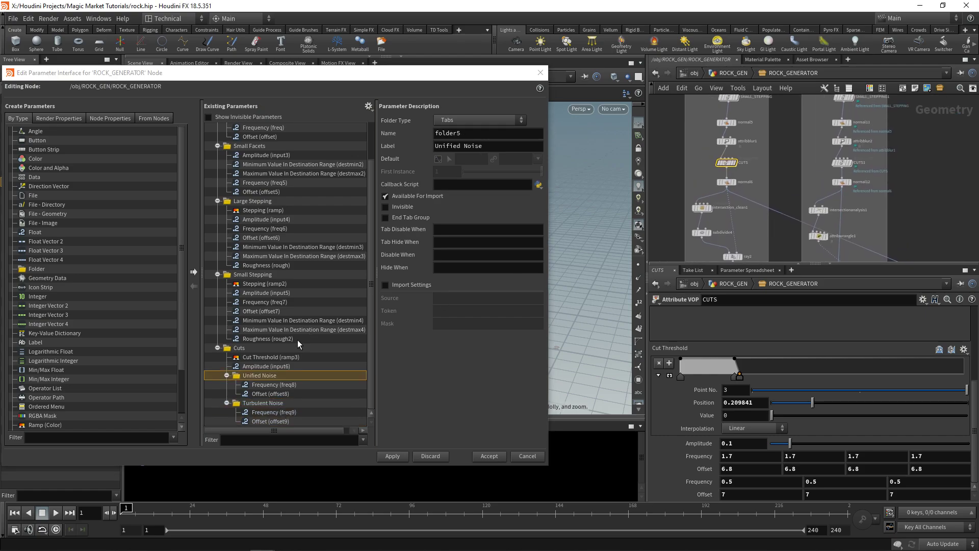
pyautogui.scroll(-2, 330, 327)
pyautogui.click(488, 456)
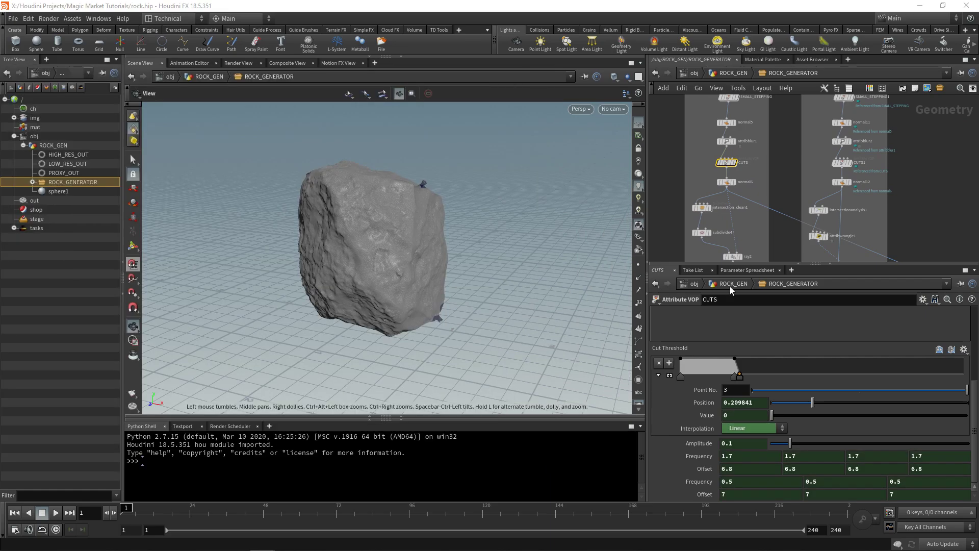
# Return to the ROCK_GEN level and examine the facet, stepping and cut parameter folders of ROCK_GENERATOR
pyautogui.click(731, 284)
pyautogui.click(709, 313)
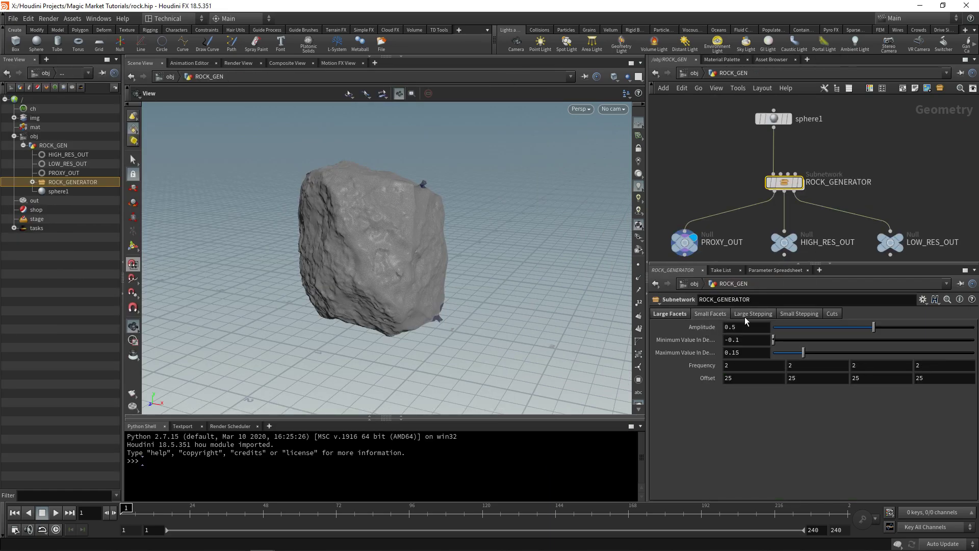
pyautogui.click(798, 313)
pyautogui.click(759, 314)
pyautogui.click(669, 313)
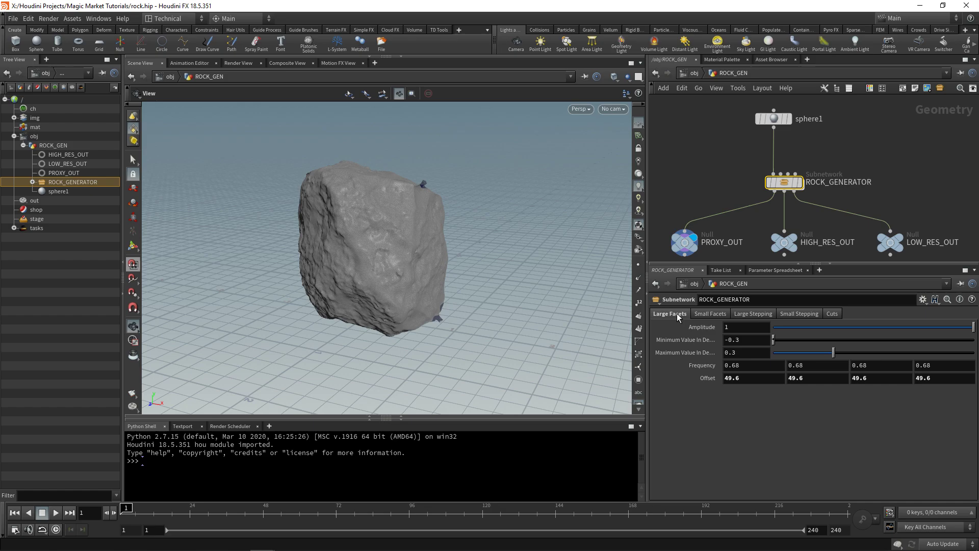
pyautogui.click(710, 314)
pyautogui.click(752, 314)
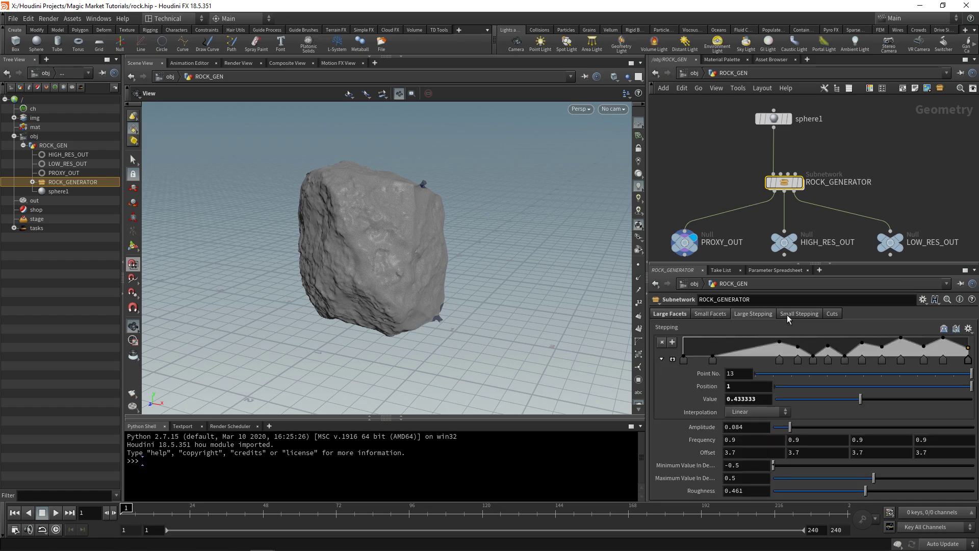
pyautogui.click(799, 314)
pyautogui.click(829, 314)
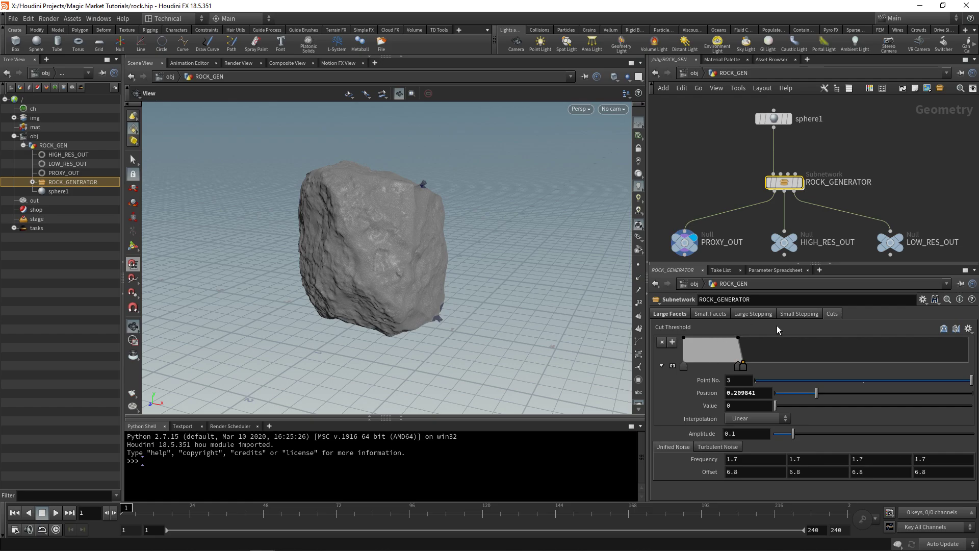
# Reopen ROCK_GENERATOR's parameter interface for editing and check the folder types available for the Large Facets folder
pyautogui.click(923, 299)
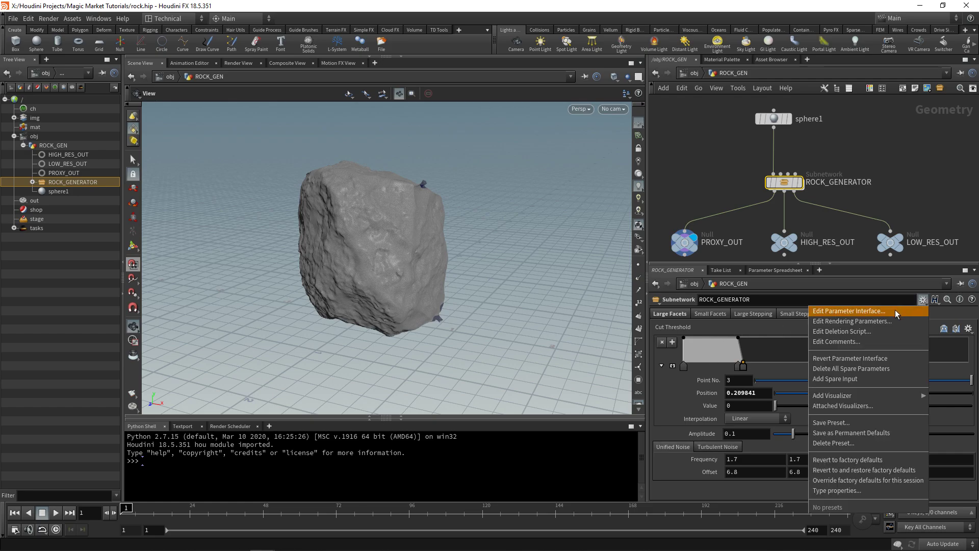
pyautogui.click(895, 310)
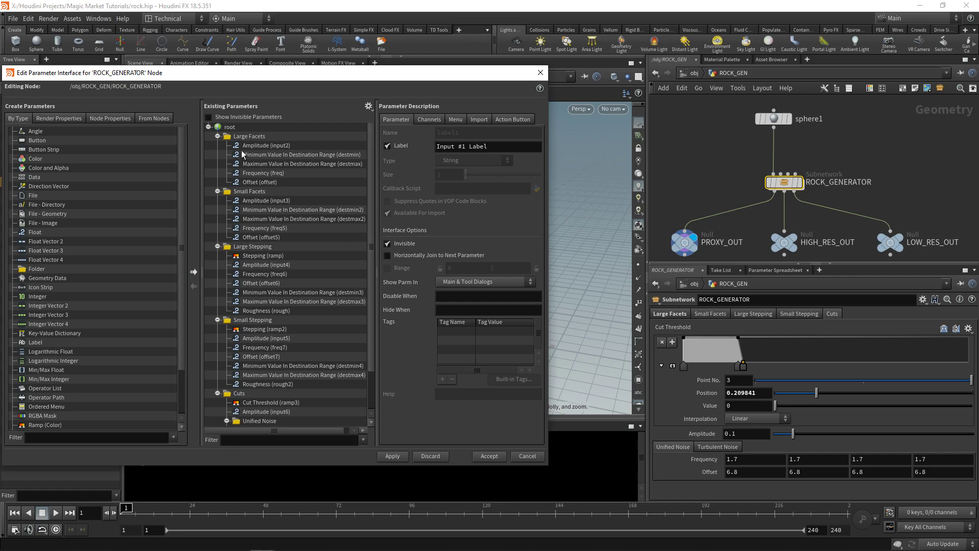
pyautogui.click(244, 136)
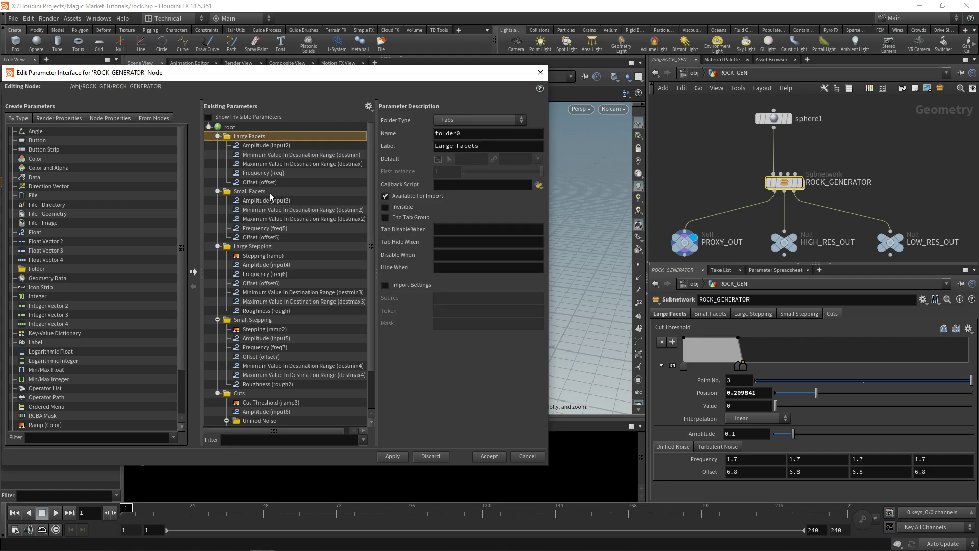
pyautogui.click(465, 121)
pyautogui.click(469, 120)
# Nest the Large Facets and Small Facets folders inside a new parent folder named Facets
pyautogui.keyDown('shift'); pyautogui.click(252, 193); pyautogui.keyUp('shift')
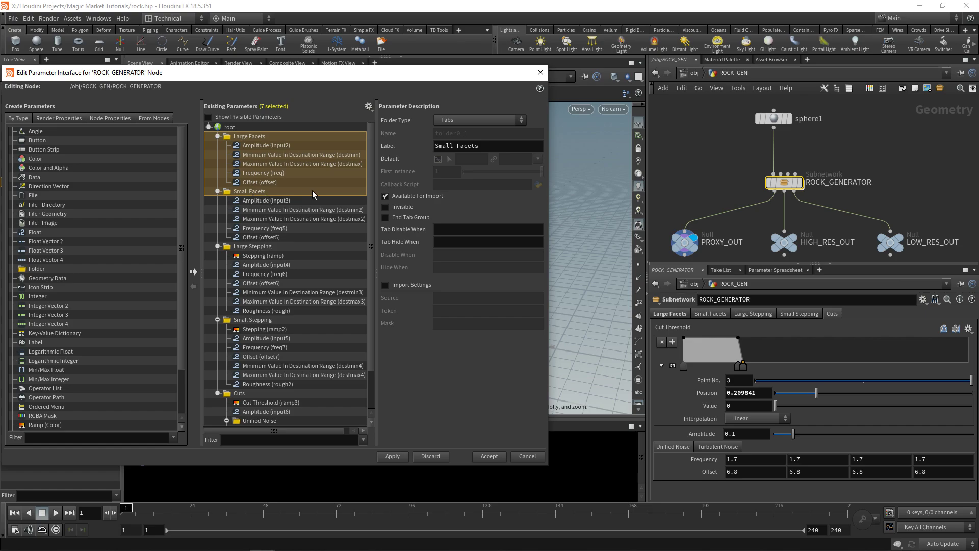
pyautogui.click(218, 191)
pyautogui.click(218, 136)
pyautogui.rightClick(236, 137)
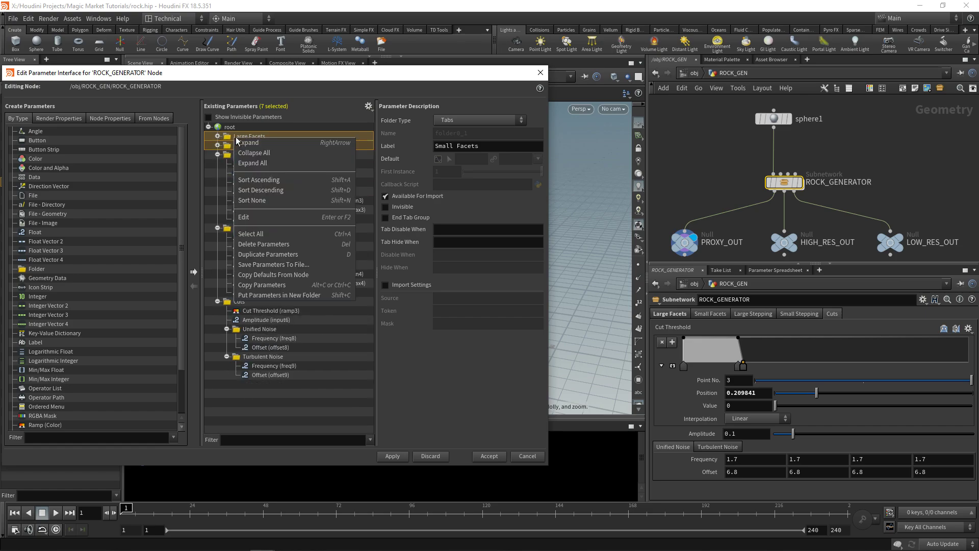
pyautogui.click(268, 295)
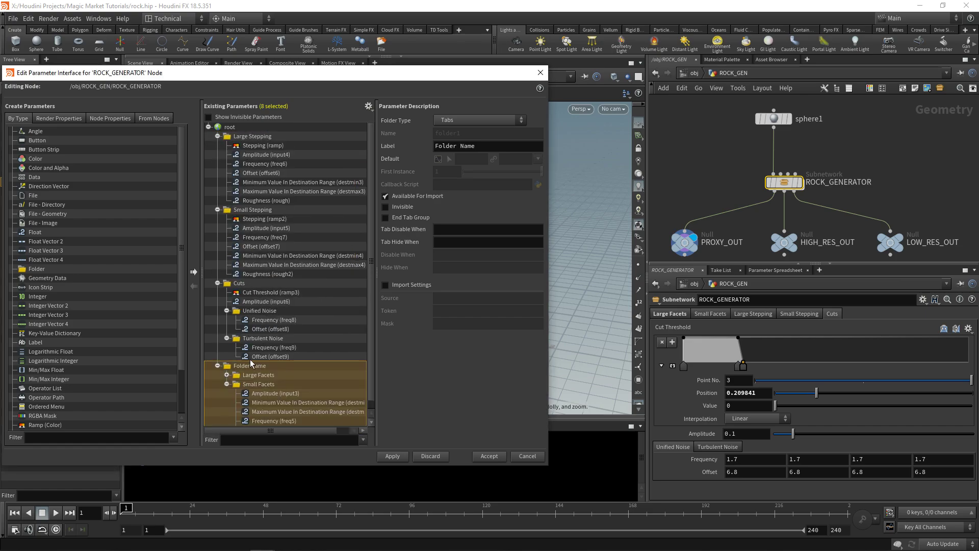
pyautogui.scroll(-1, 253, 376)
pyautogui.doubleClick(266, 357)
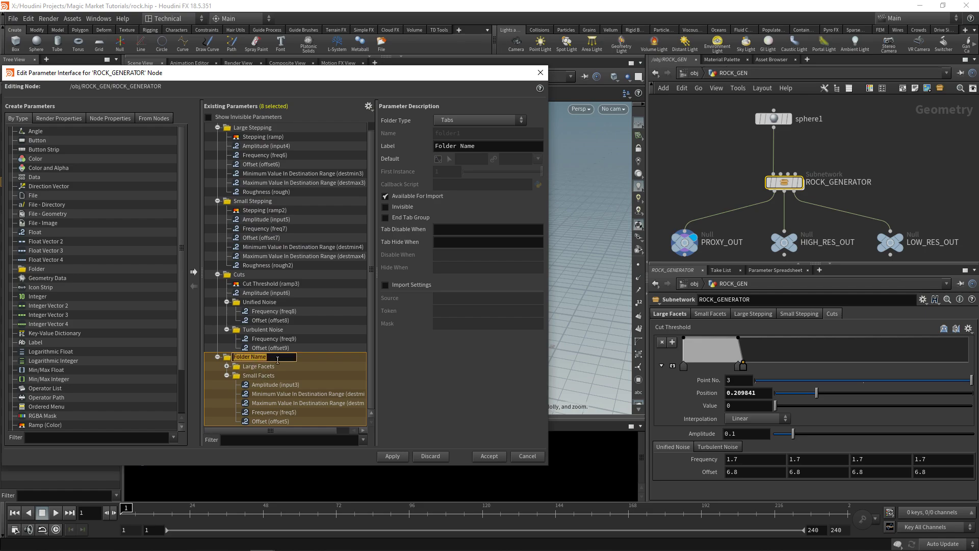
pyautogui.write('Facets')
pyautogui.press('Return')
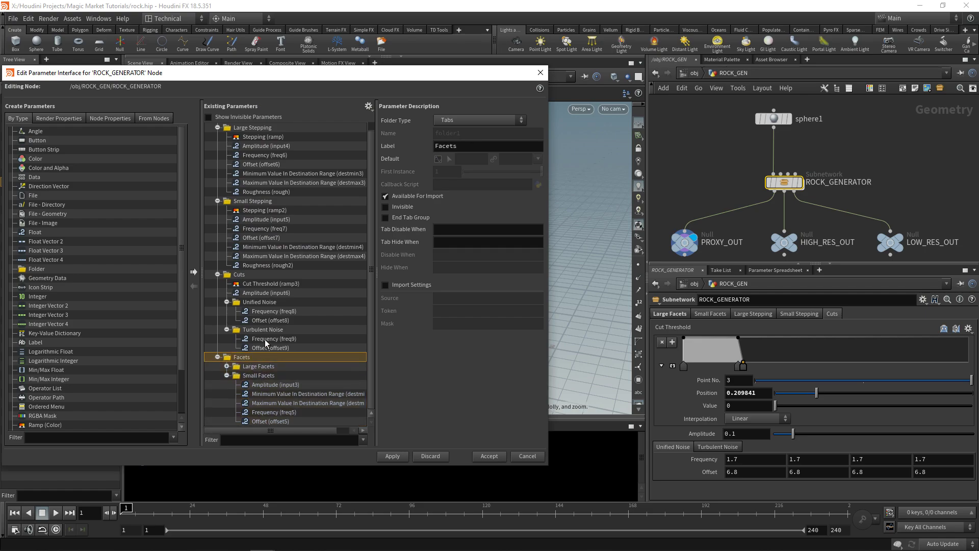
# Nest the Large Stepping and Small Stepping folders inside a new folder named Stepping and review the nested folders on the node
pyautogui.click(264, 127)
pyautogui.keyDown('shift'); pyautogui.click(250, 198); pyautogui.keyUp('shift')
pyautogui.rightClick(250, 200)
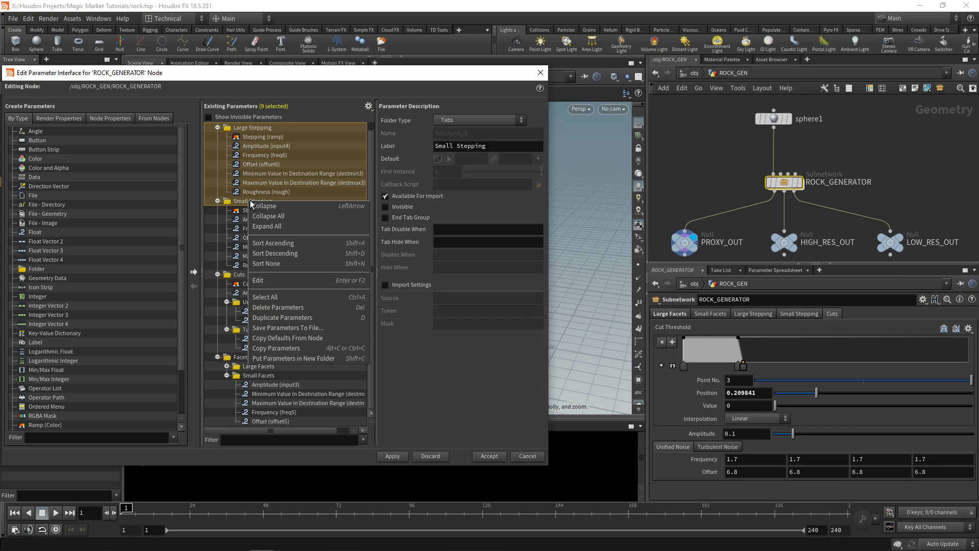
pyautogui.click(286, 358)
pyautogui.doubleClick(252, 274)
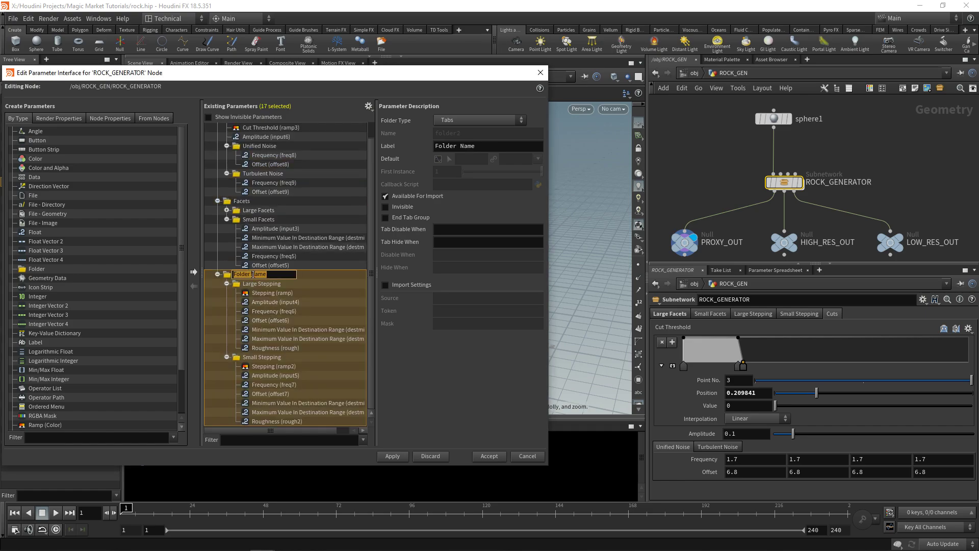
pyautogui.write('Stepping')
pyautogui.press('Return')
pyautogui.click(682, 315)
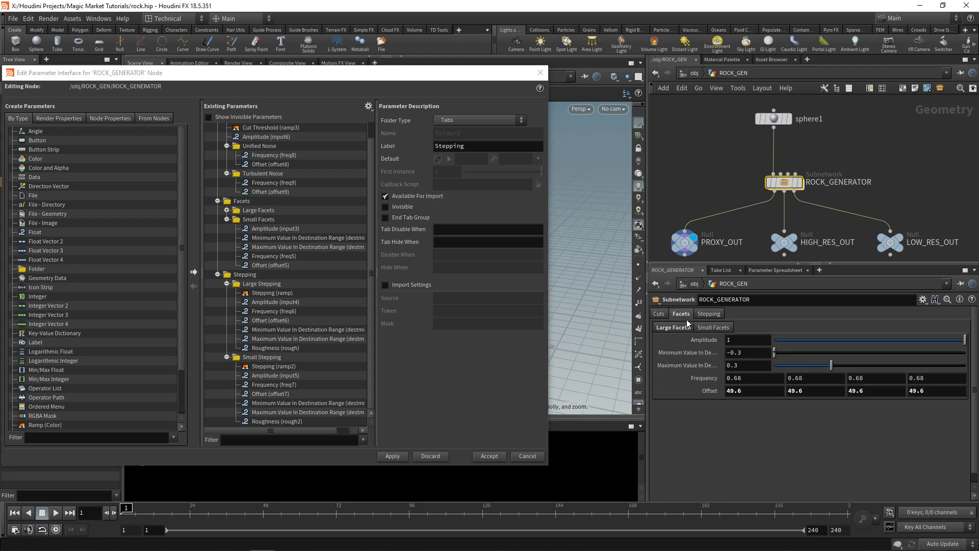
pyautogui.click(706, 314)
pyautogui.click(681, 314)
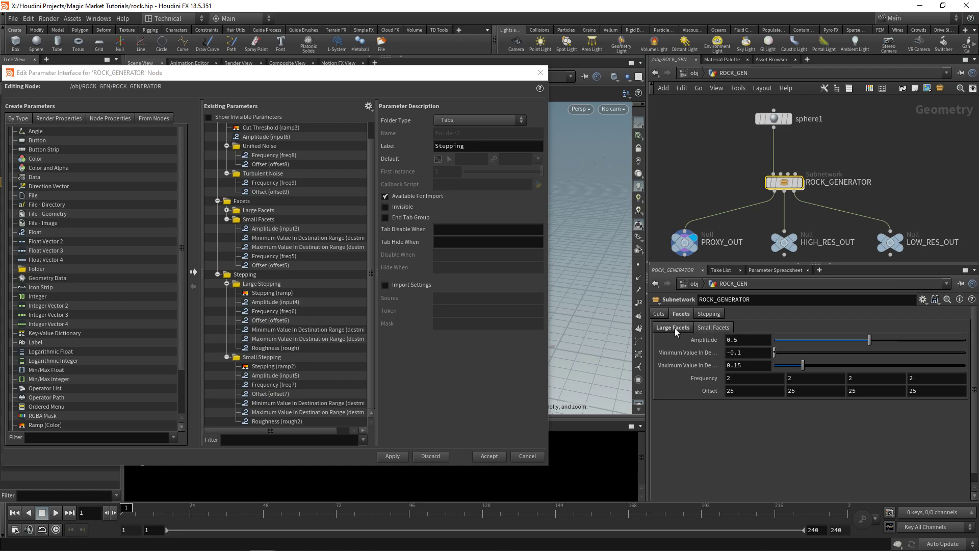
pyautogui.click(665, 329)
# Change the folder type of both Large Facets and Small Facets to Simple
pyautogui.click(239, 202)
pyautogui.click(245, 211)
pyautogui.click(227, 219)
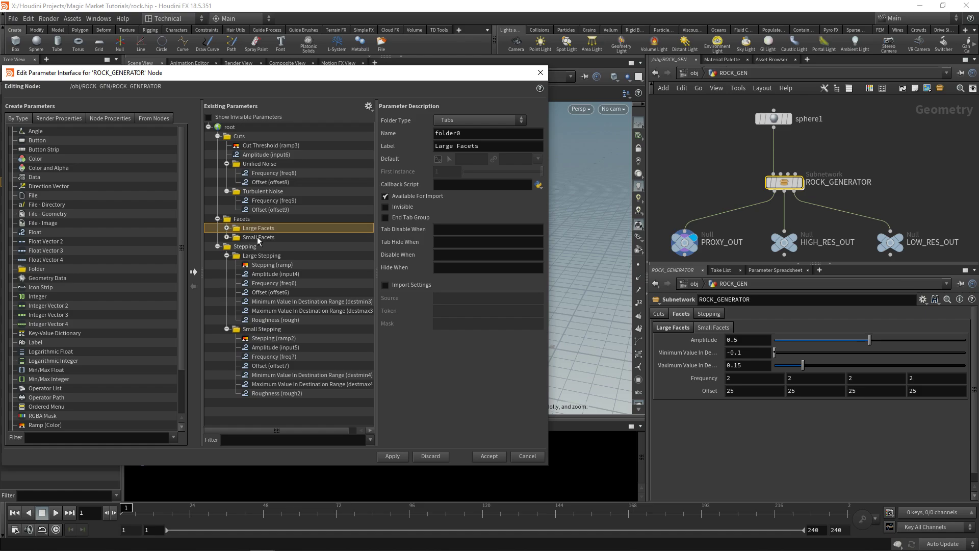
pyautogui.keyDown('shift'); pyautogui.click(257, 237); pyautogui.keyUp('shift')
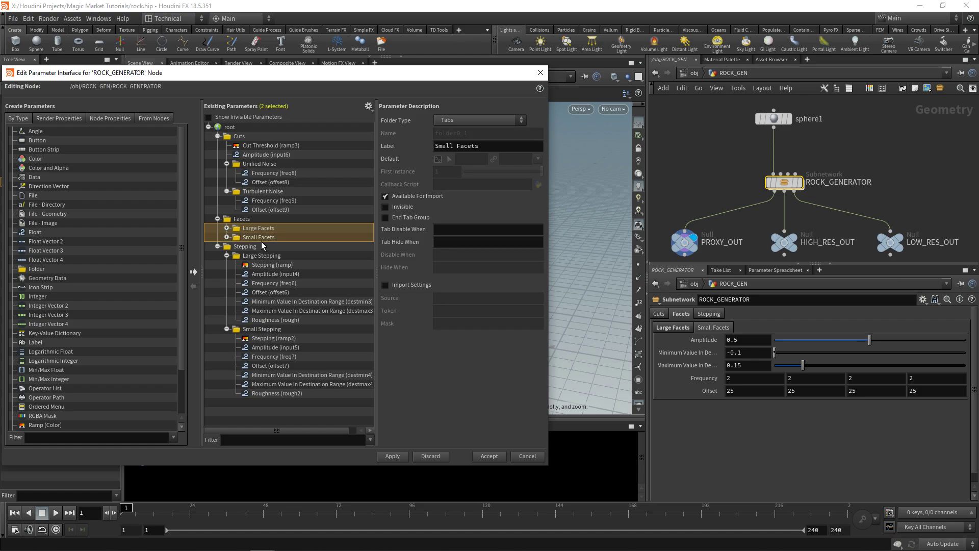
pyautogui.click(458, 120)
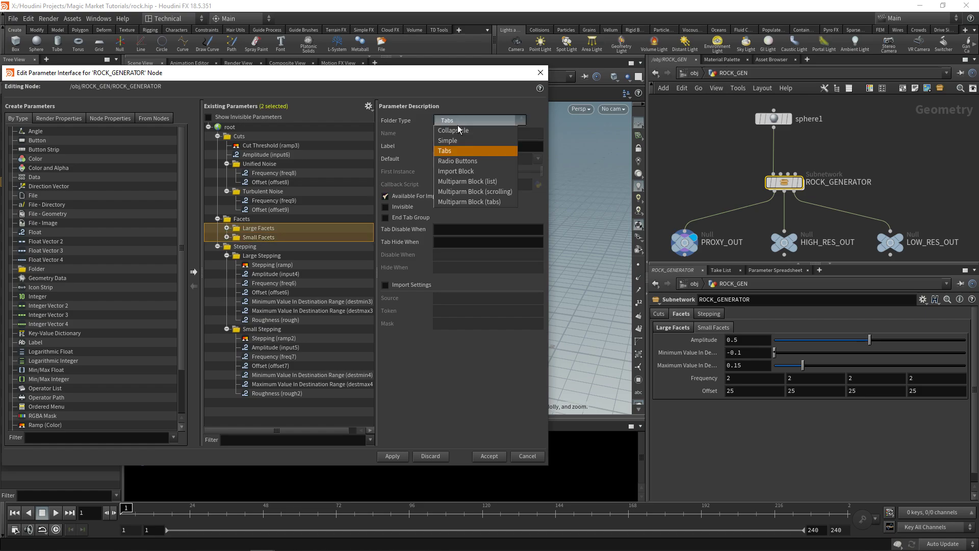
pyautogui.click(451, 140)
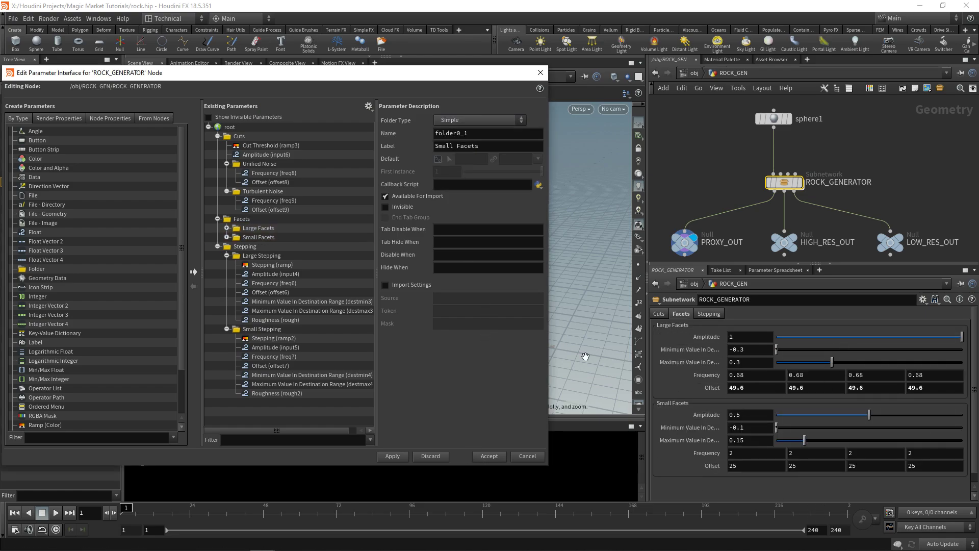
# Change the folder type of both Large Stepping and Small Stepping to Simple
pyautogui.click(227, 255)
pyautogui.click(227, 265)
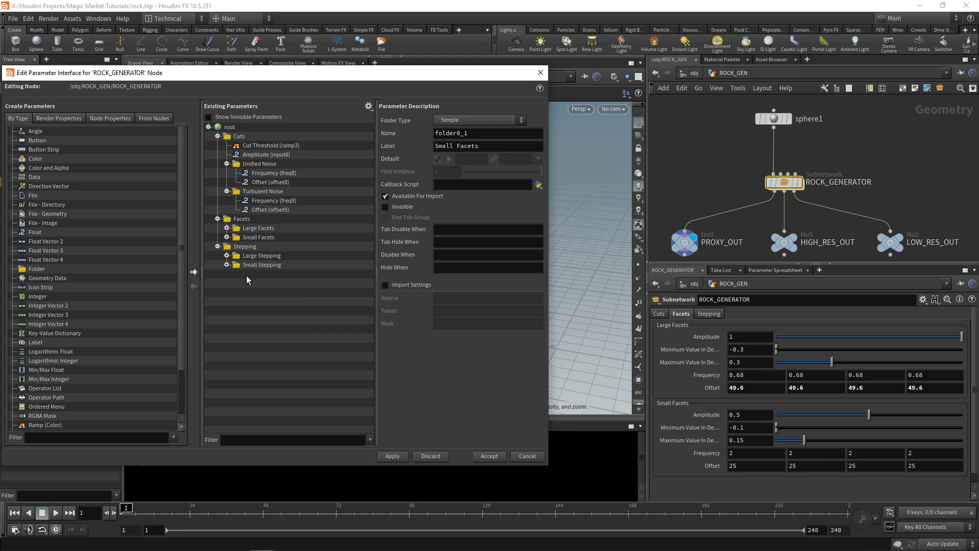
pyautogui.click(280, 255)
pyautogui.keyDown('shift'); pyautogui.click(255, 265); pyautogui.keyUp('shift')
pyautogui.rightClick(284, 254)
pyautogui.click(316, 361)
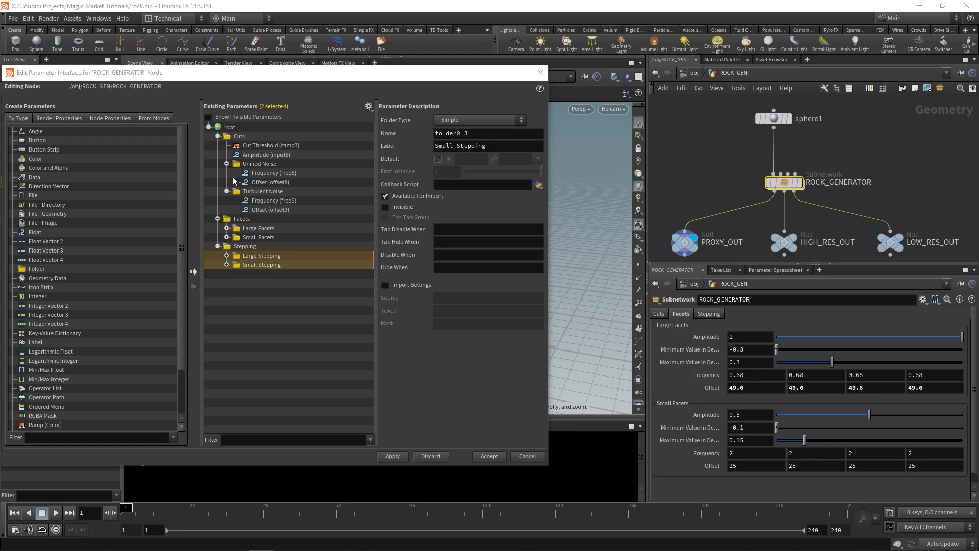
# Change the folder type of the Unified Noise and Turbulent Noise folders inside Cuts to Simple
pyautogui.click(261, 163)
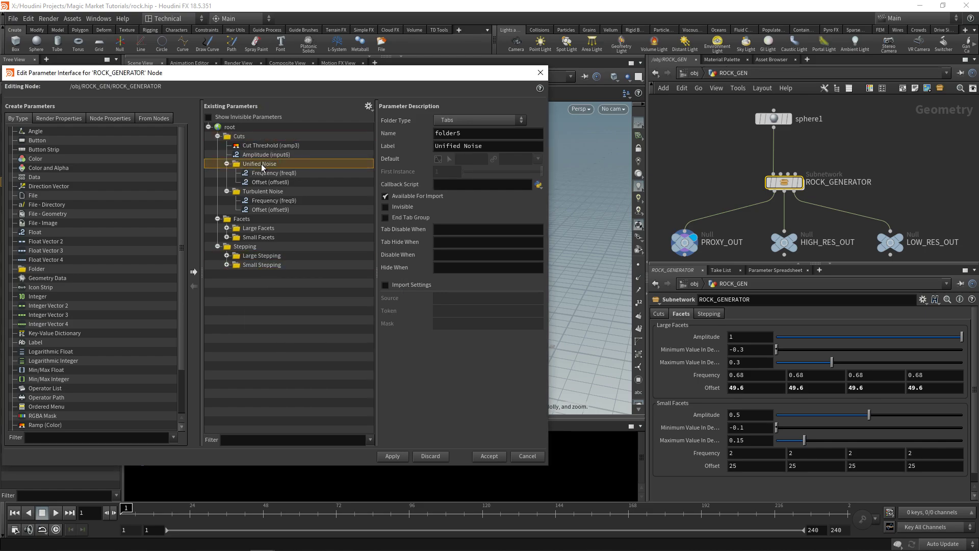
pyautogui.keyDown('shift'); pyautogui.click(262, 192); pyautogui.keyUp('shift')
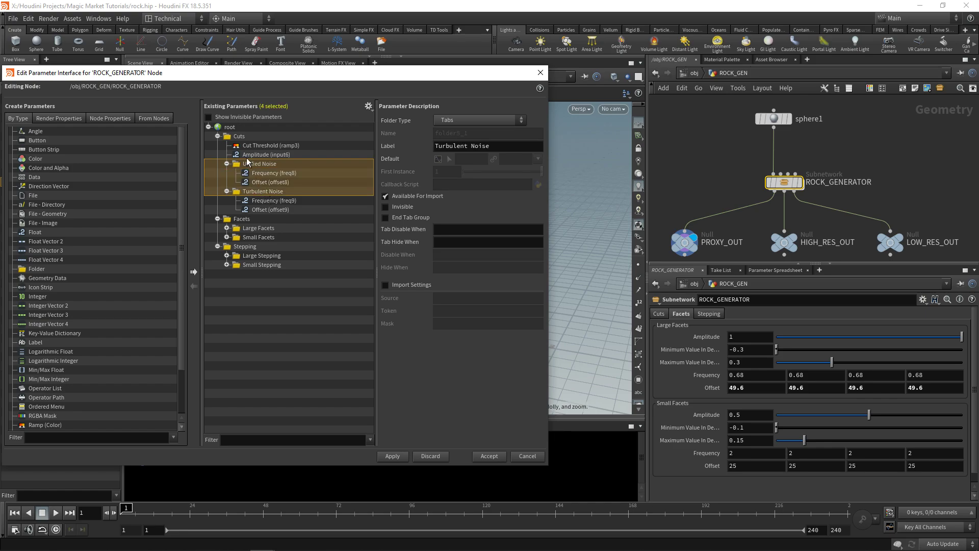
pyautogui.click(249, 164)
pyautogui.click(227, 164)
pyautogui.keyDown('shift'); pyautogui.click(262, 173); pyautogui.keyUp('shift')
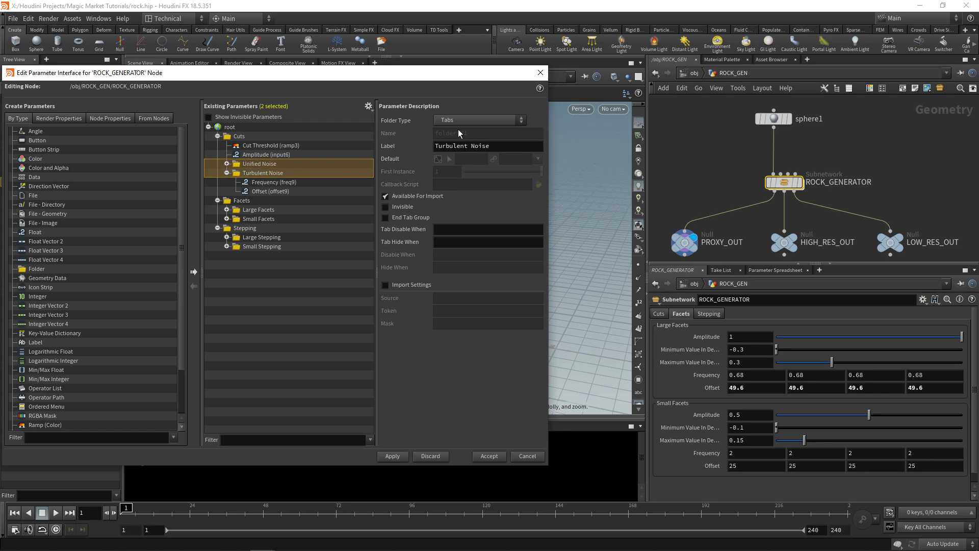
pyautogui.click(477, 120)
pyautogui.click(463, 142)
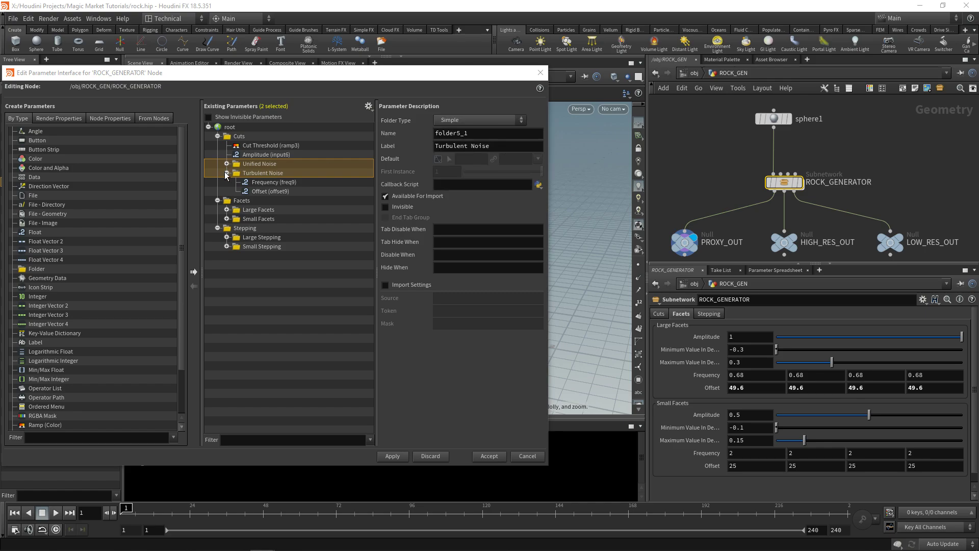
# Reorder the top-level folders as Facets, Stepping, Cuts and accept the parameter interface changes
pyautogui.click(227, 173)
pyautogui.click(245, 240)
pyautogui.click(218, 136)
pyautogui.click(217, 145)
pyautogui.click(217, 154)
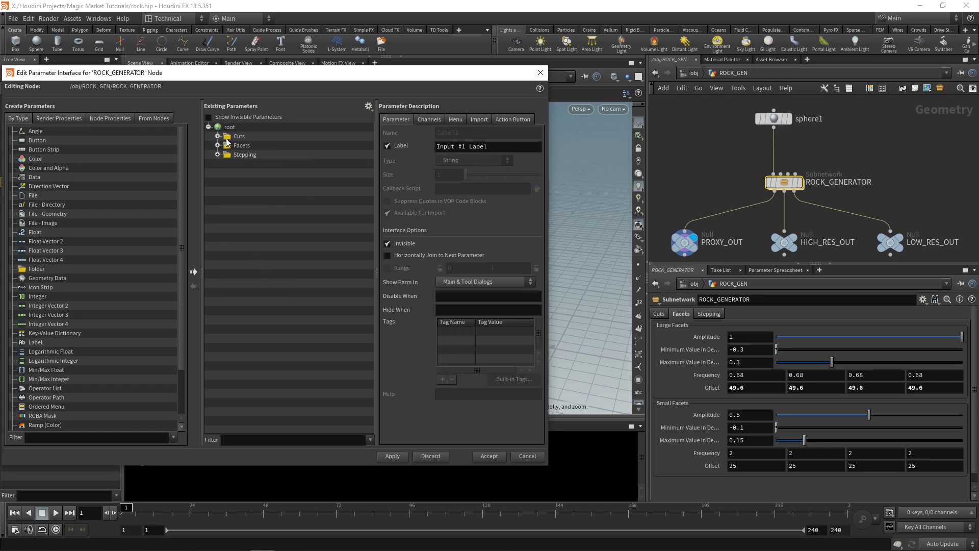
pyautogui.moveTo(236, 146)
pyautogui.mouseDown()
pyautogui.moveTo(238, 133)
pyautogui.moveTo(240, 144)
pyautogui.mouseUp()
pyautogui.click(488, 456)
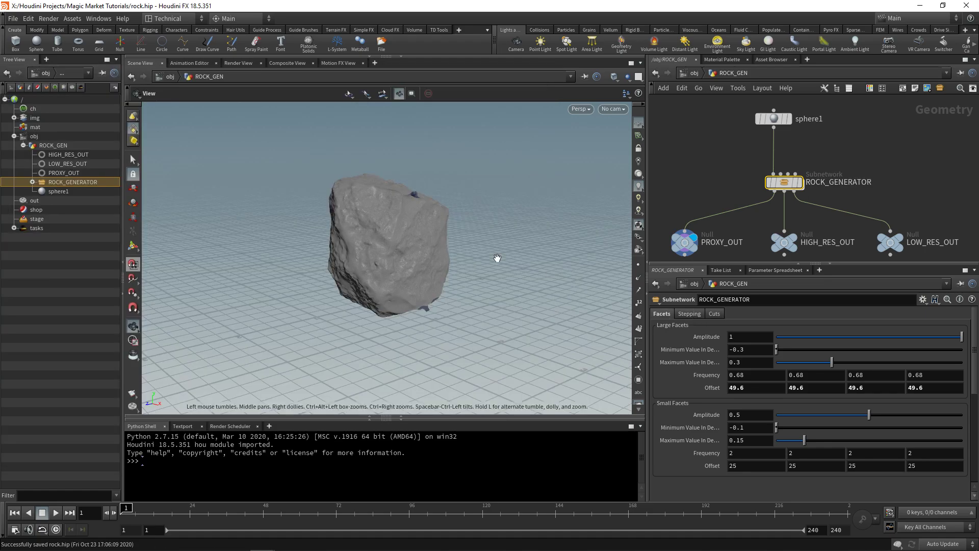
# Review ROCK_GENERATOR's Stepping and Cuts controls, and set the Small Facets amplitude to 0.187
pyautogui.click(696, 315)
pyautogui.click(715, 317)
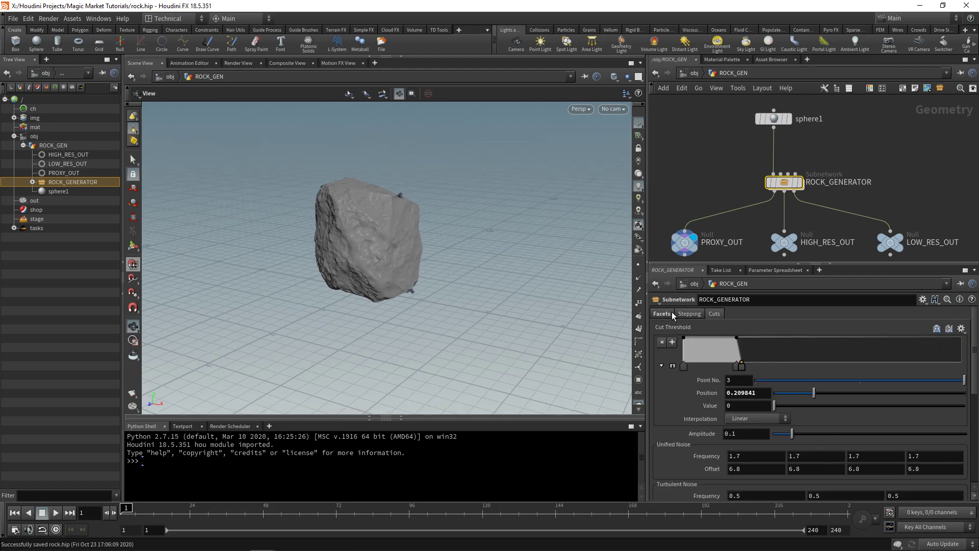
pyautogui.click(668, 313)
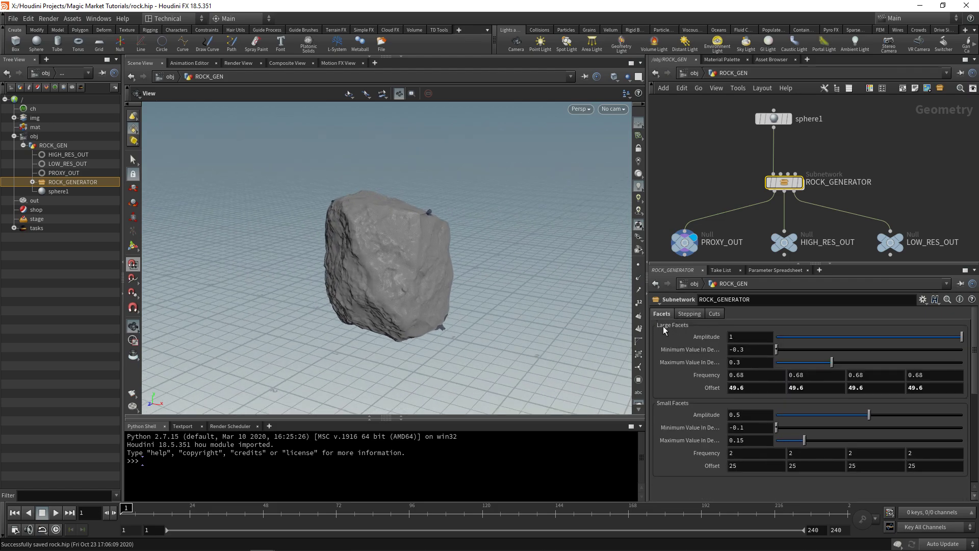
pyautogui.moveTo(868, 414); pyautogui.dragTo(810, 415)
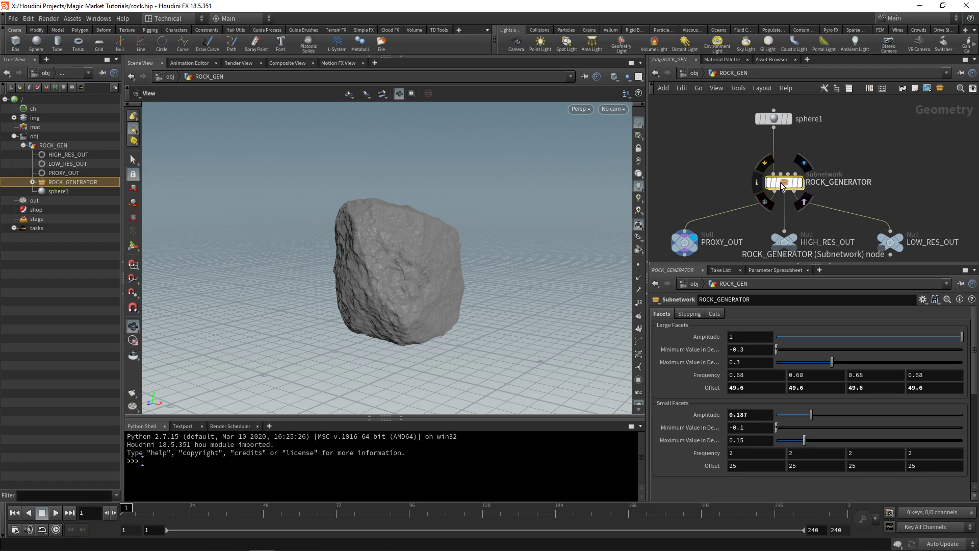
# Inside ROCK_GENERATOR, insert a Transform node between Sub-Network Input #1 and subdivide1 in the geo prep box
pyautogui.doubleClick(783, 183)
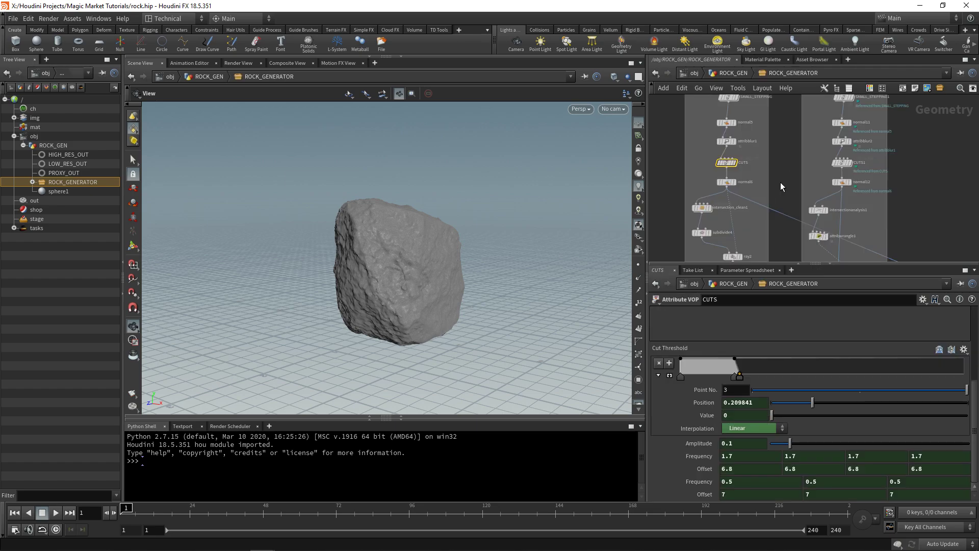
pyautogui.moveTo(791, 241); pyautogui.dragTo(789, 339, button='middle')
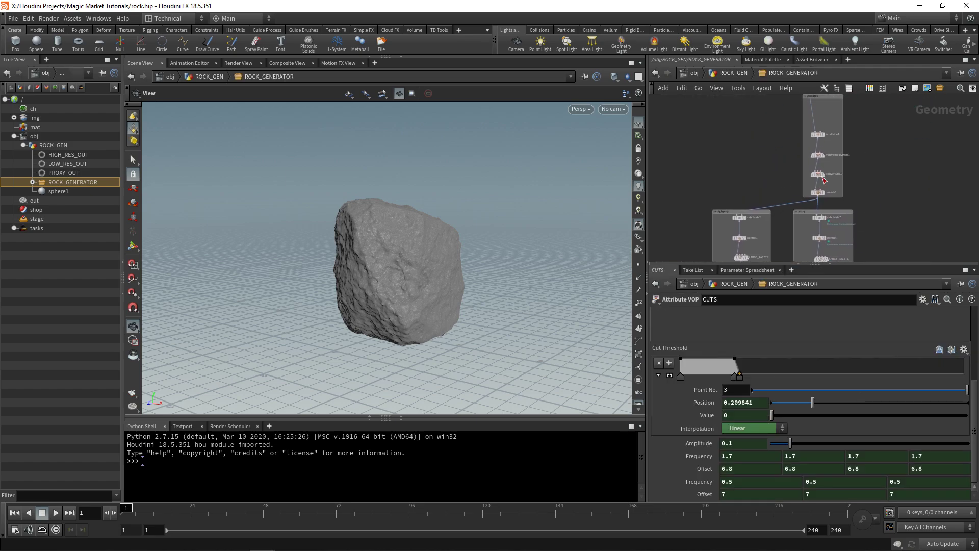
pyautogui.moveTo(854, 110); pyautogui.dragTo(828, 188, button='middle')
pyautogui.scroll(4, 799, 179)
pyautogui.moveTo(784, 158); pyautogui.dragTo(755, 132, button='middle')
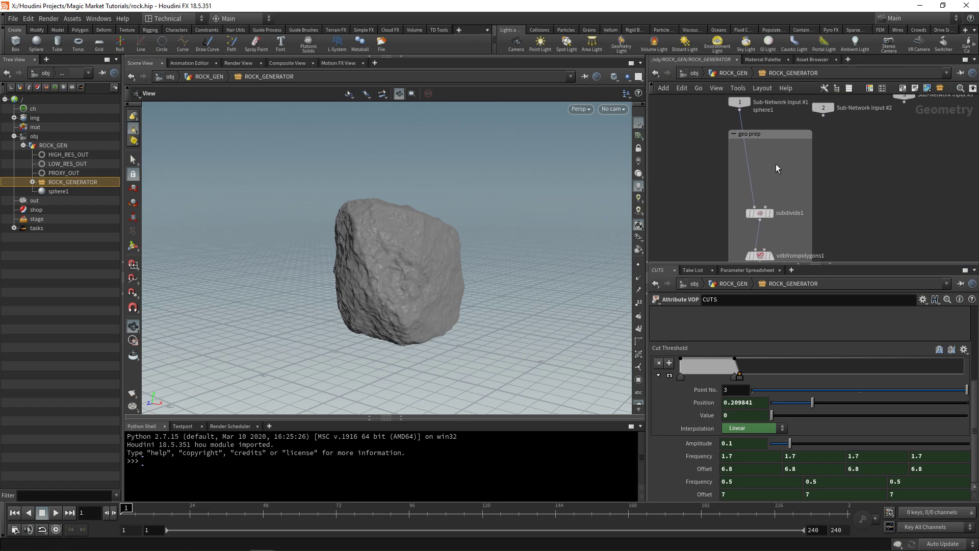
pyautogui.press('Tab')
pyautogui.write('trans')
pyautogui.press('Return')
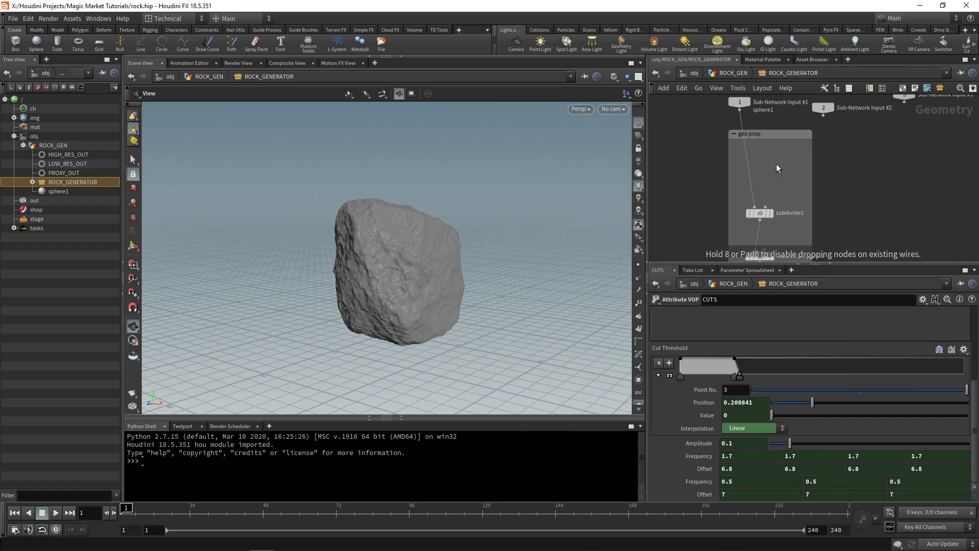
pyautogui.moveTo(776, 164); pyautogui.dragTo(774, 135, button='middle')
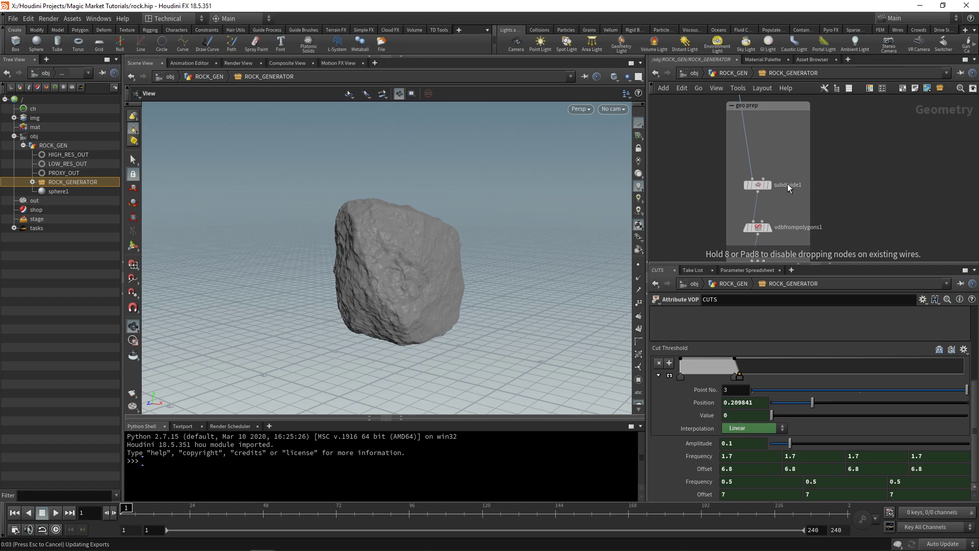
pyautogui.click(754, 132)
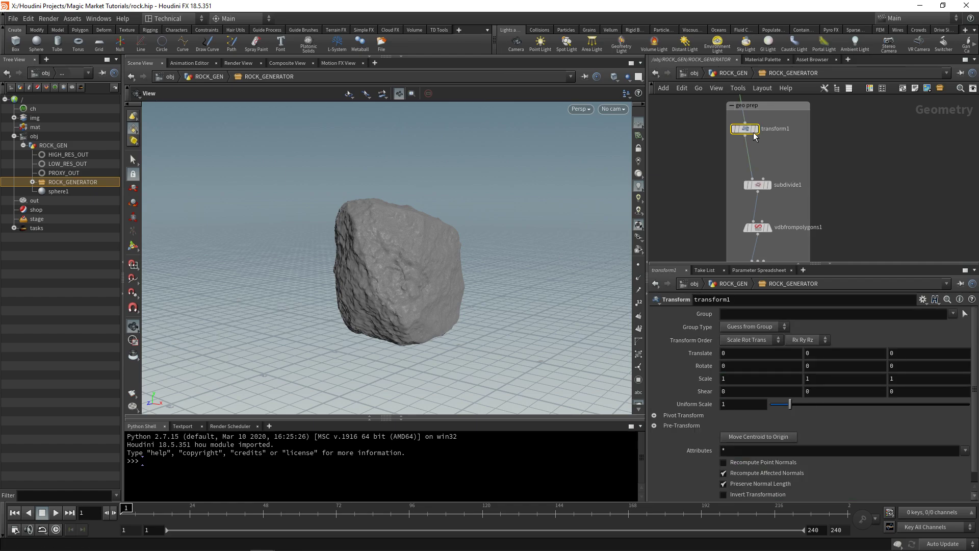
# Reopen ROCK_GENERATOR's parameter interface for editing and promote transform1's Scale parameter above the Facets folder
pyautogui.click(734, 74)
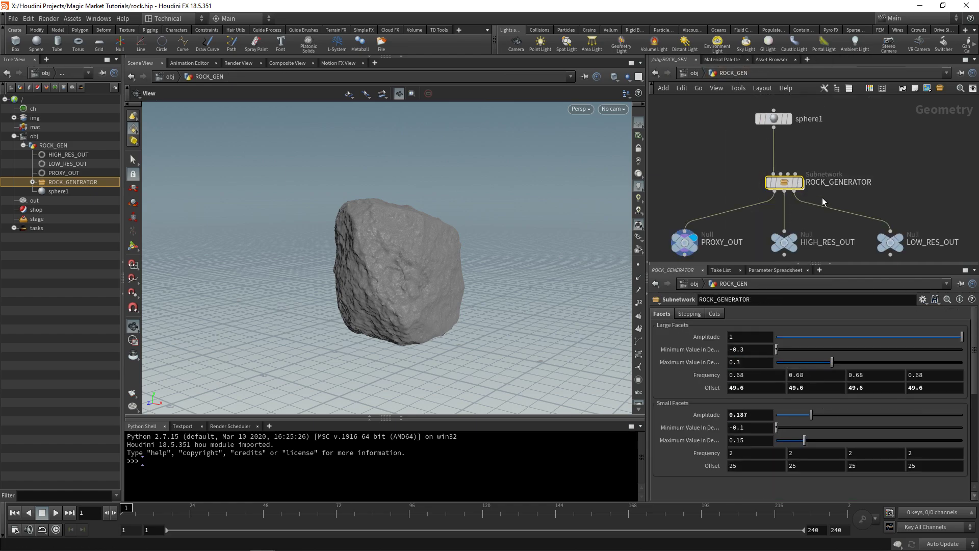
pyautogui.click(923, 299)
pyautogui.click(847, 309)
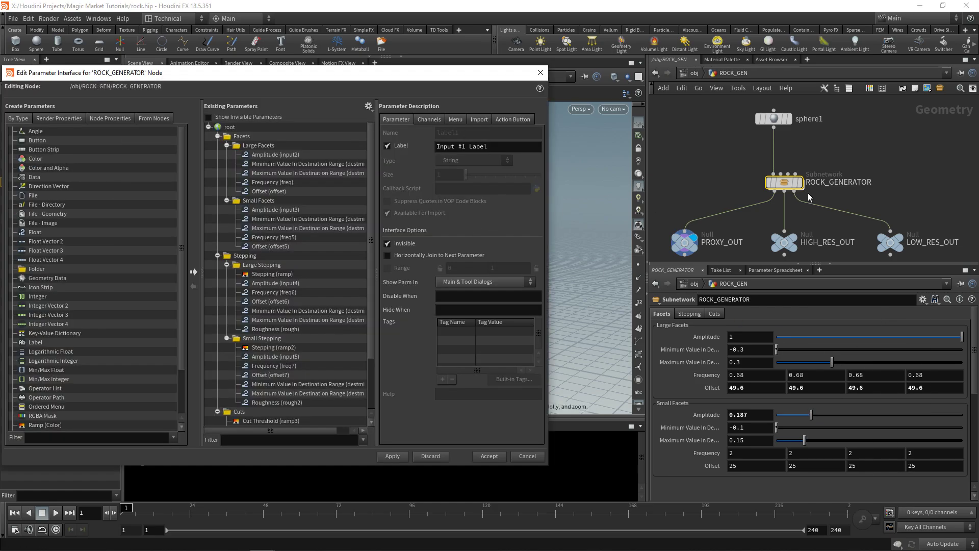
pyautogui.doubleClick(793, 184)
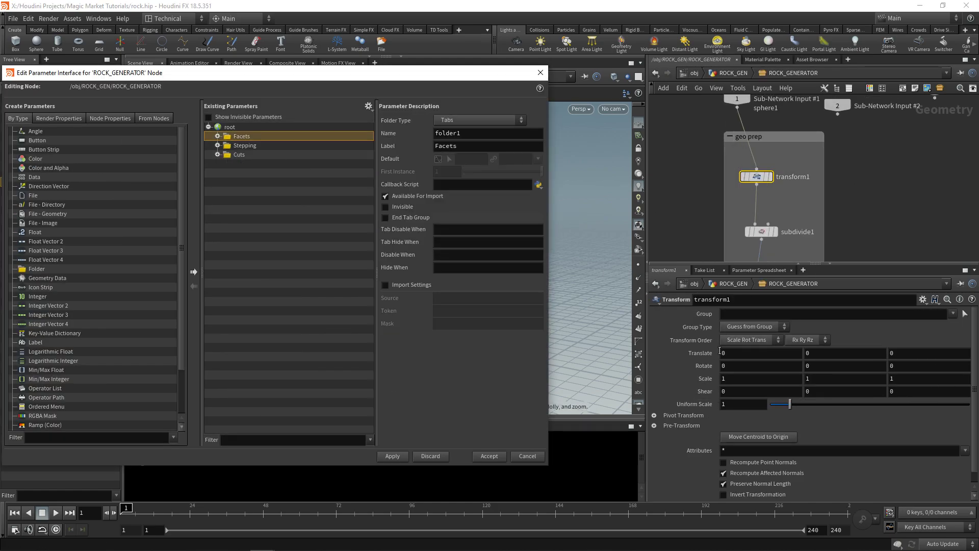
pyautogui.moveTo(709, 381); pyautogui.dragTo(248, 132)
pyautogui.click(218, 146)
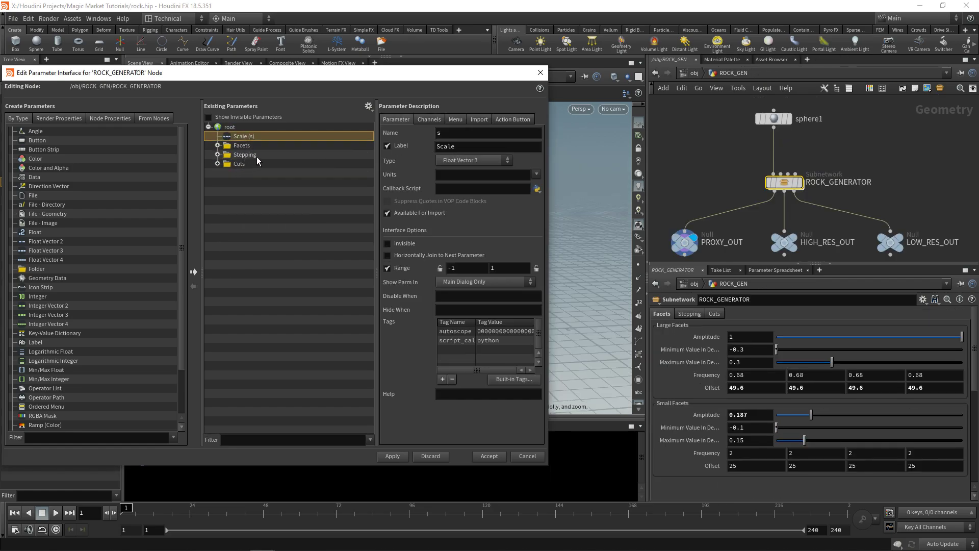
# Put the Scale parameter in a new folder named Geo Prep, place it above Facets, and accept the interface
pyautogui.rightClick(240, 139)
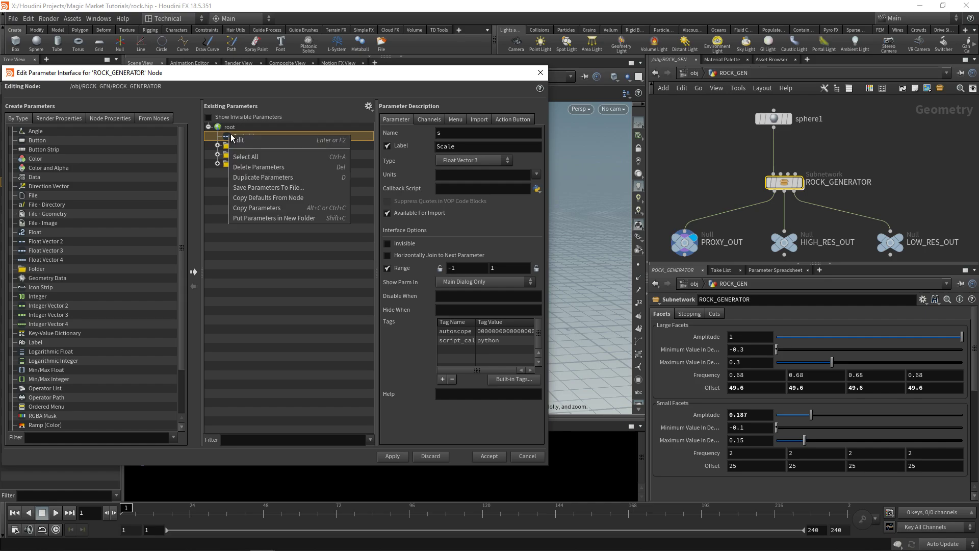
pyautogui.click(255, 219)
pyautogui.doubleClick(237, 165)
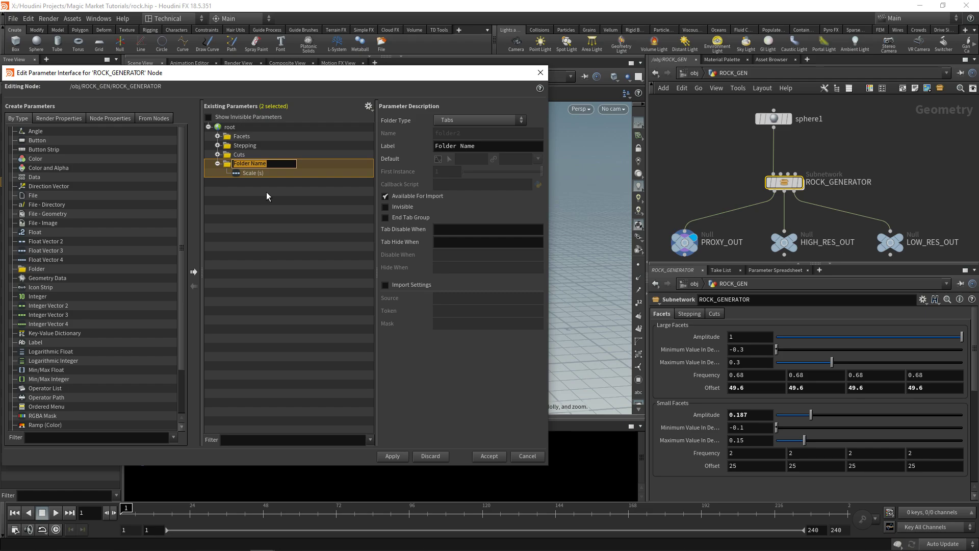
pyautogui.write('Geo Prep')
pyautogui.press('Return')
pyautogui.moveTo(249, 163); pyautogui.dragTo(249, 131)
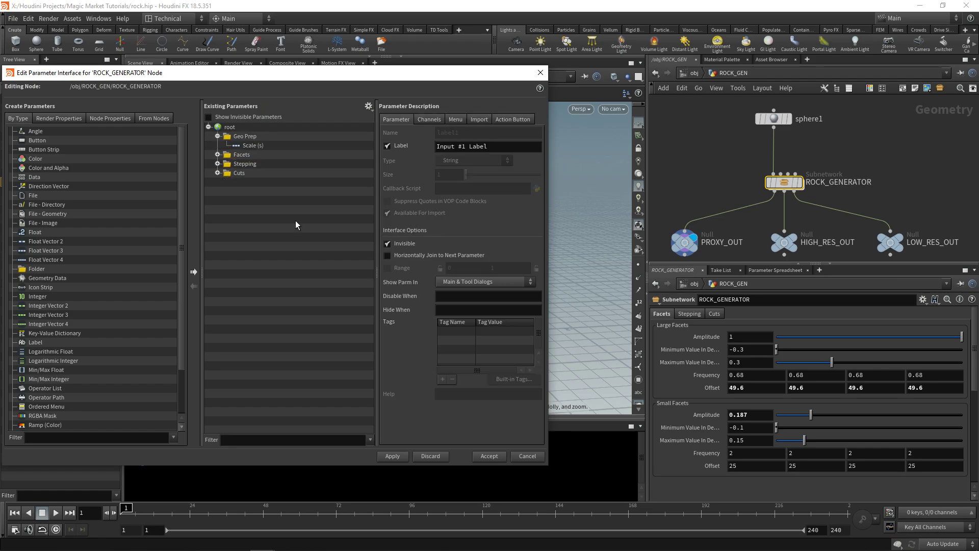
pyautogui.click(501, 457)
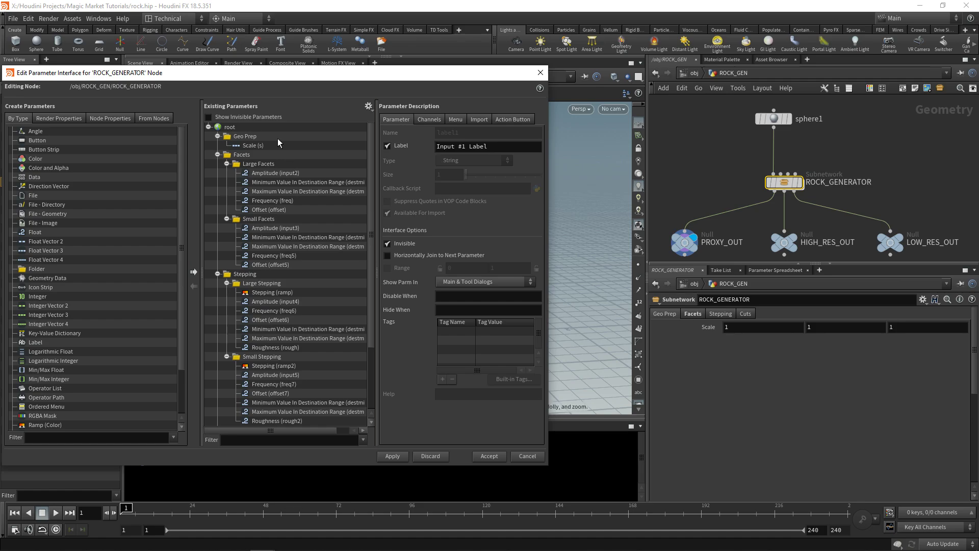
# Change the Geo Prep folder type to Simple, apply the change and close the parameter interface editor
pyautogui.click(245, 136)
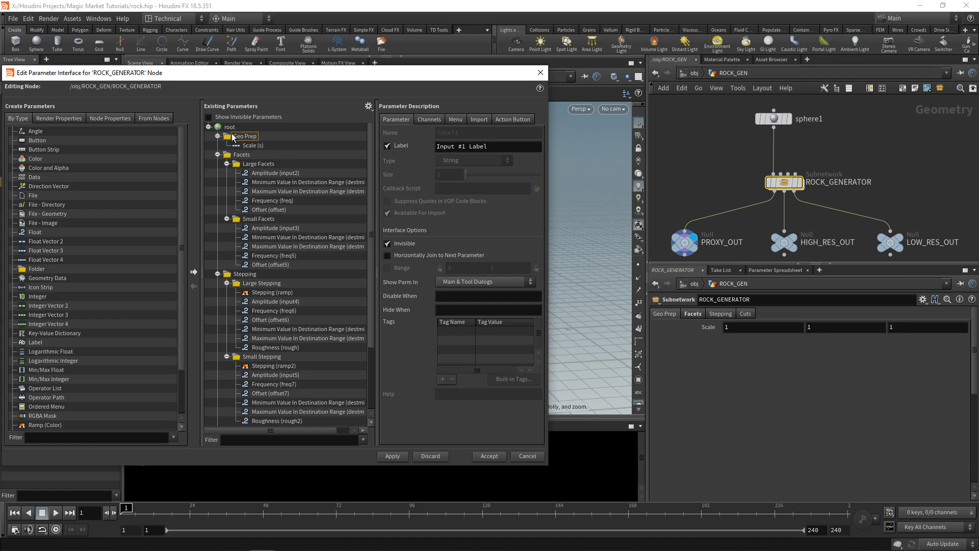
pyautogui.rightClick(272, 137)
pyautogui.click(479, 120)
pyautogui.click(459, 140)
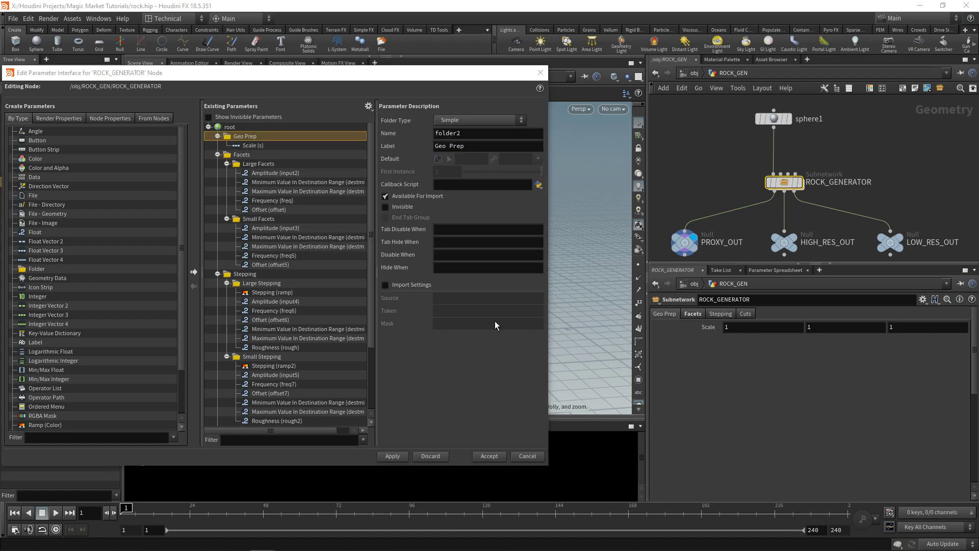
pyautogui.click(389, 455)
pyautogui.click(540, 73)
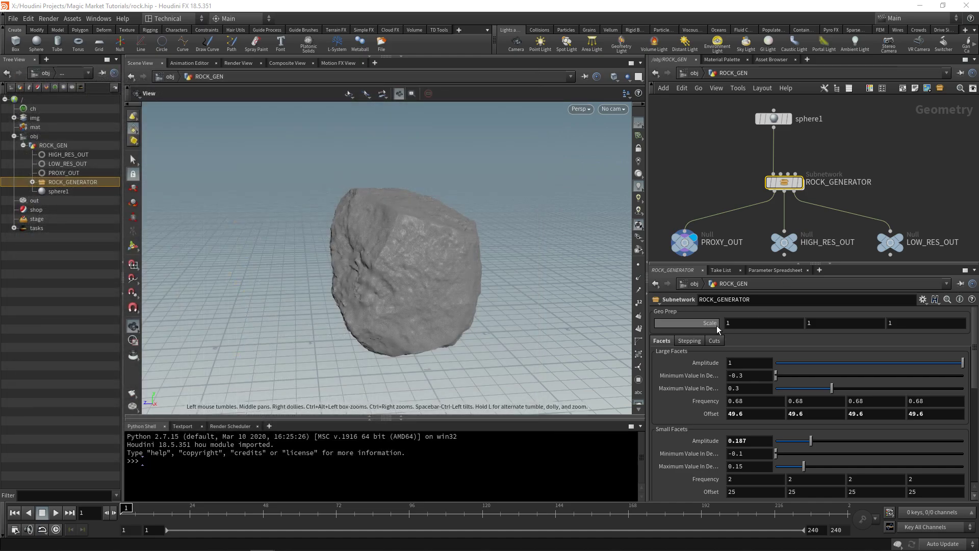
# Set the Y value of the Geo Prep scale to 0.5 and inspect the rock from several angles
pyautogui.click(806, 323)
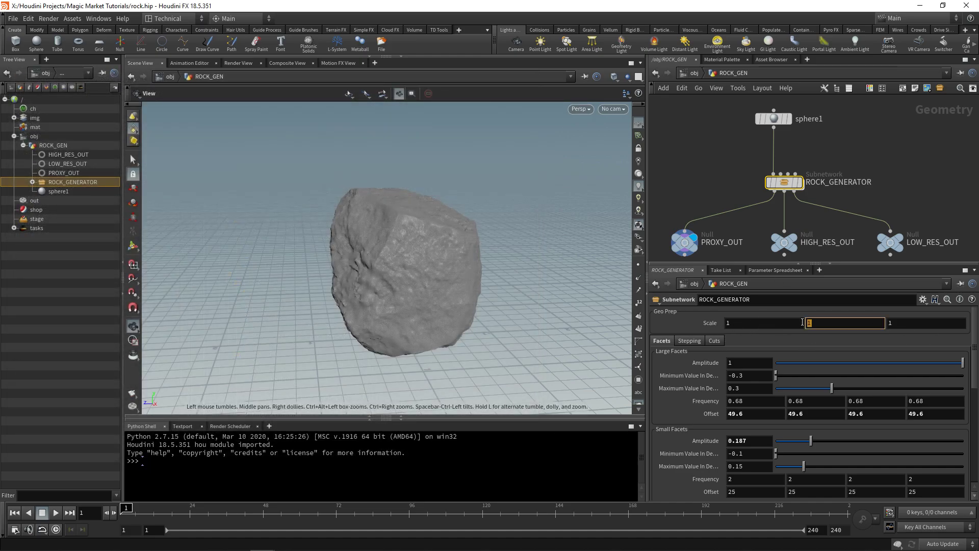
pyautogui.write('0.5')
pyautogui.press('Return')
pyautogui.moveTo(286, 239); pyautogui.dragTo(449, 286)
pyautogui.scroll(-2, 673, 390)
pyautogui.moveTo(505, 267); pyautogui.dragTo(512, 309)
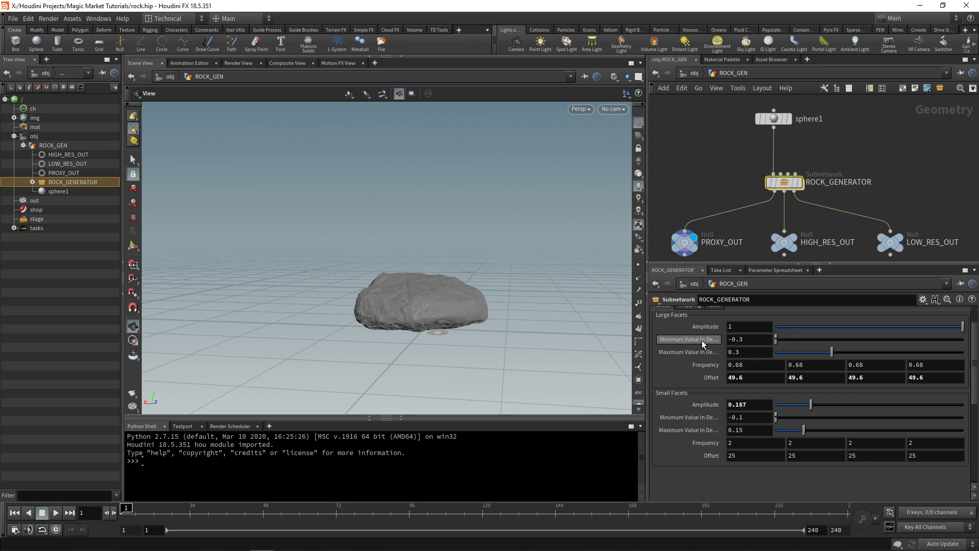
pyautogui.scroll(2, 786, 366)
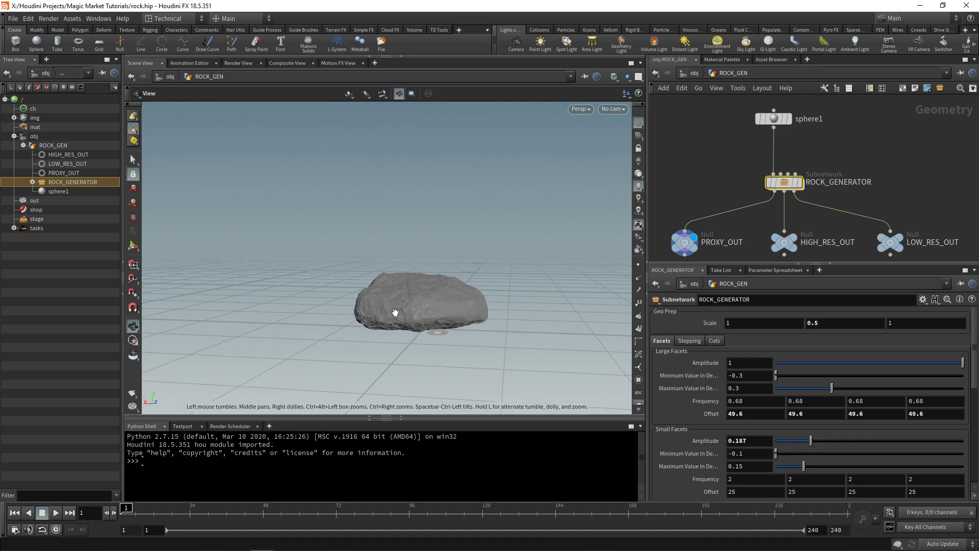
pyautogui.moveTo(385, 313); pyautogui.dragTo(419, 284)
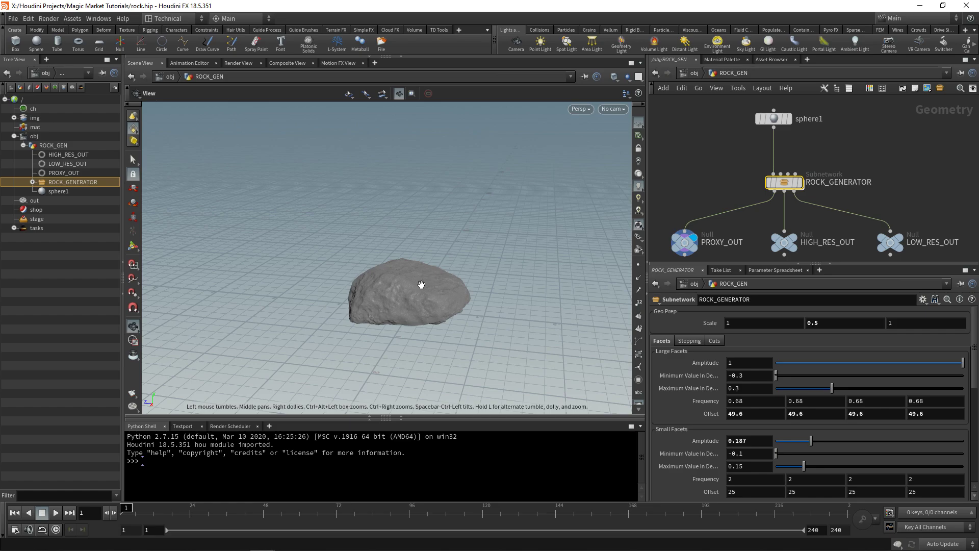
pyautogui.moveTo(421, 285); pyautogui.dragTo(381, 311)
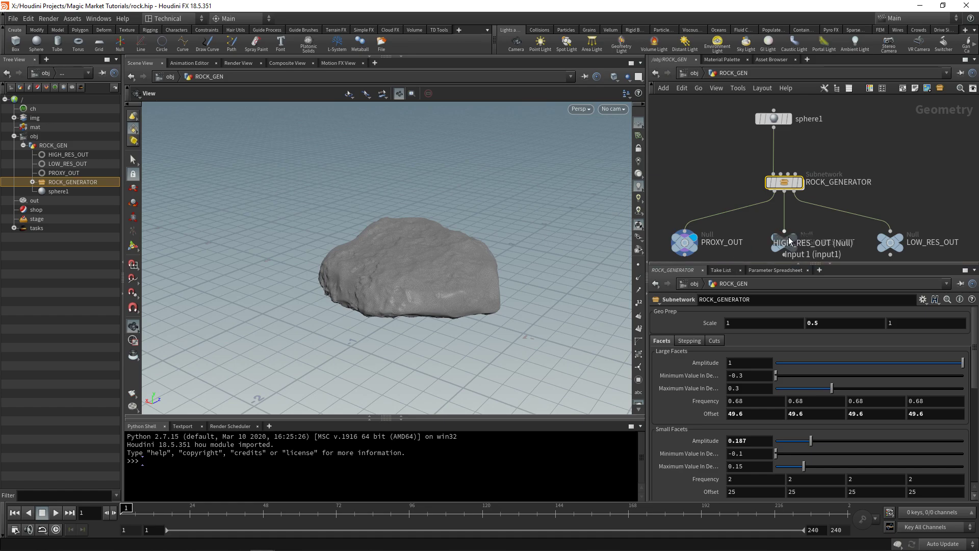
pyautogui.moveTo(799, 250)
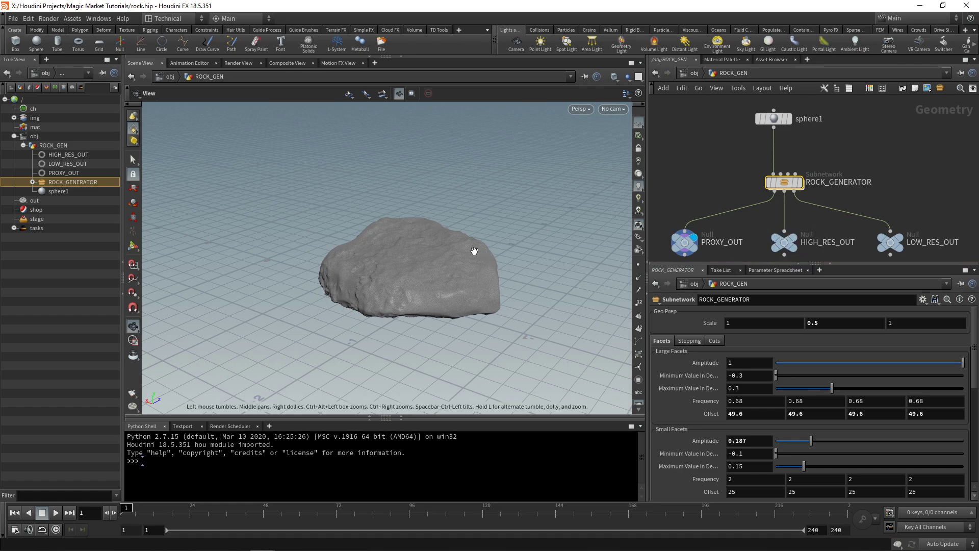